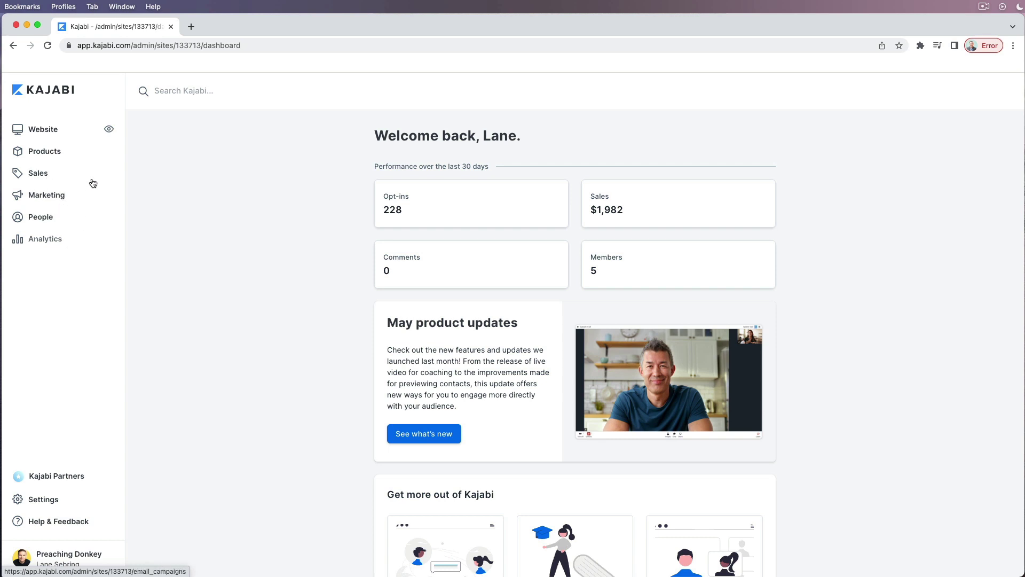
Step: Open the website's landing pages list and look through all the landing pages
{"action": "left_click", "coordinate": [45, 130]}
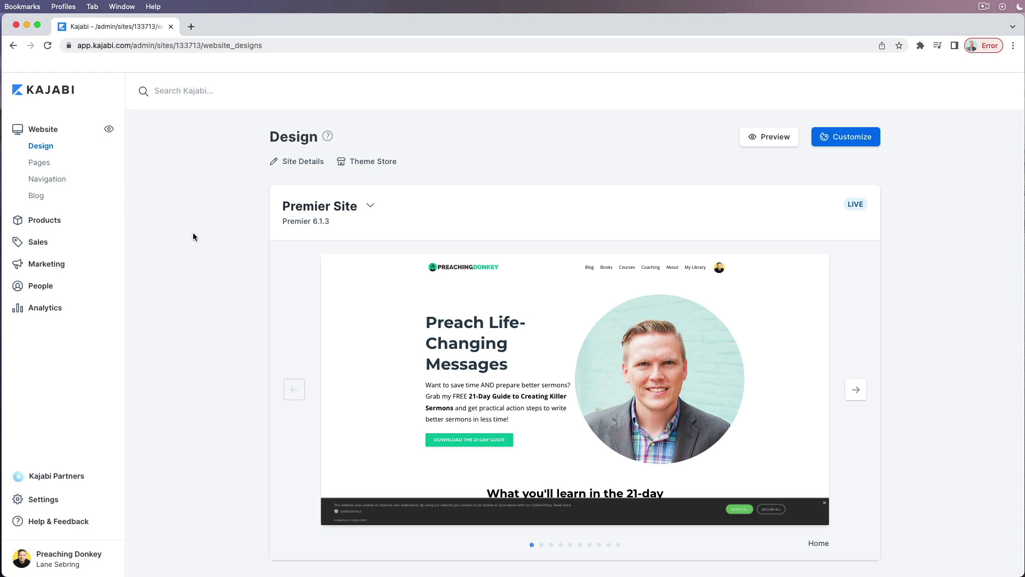
{"action": "left_click", "coordinate": [38, 164]}
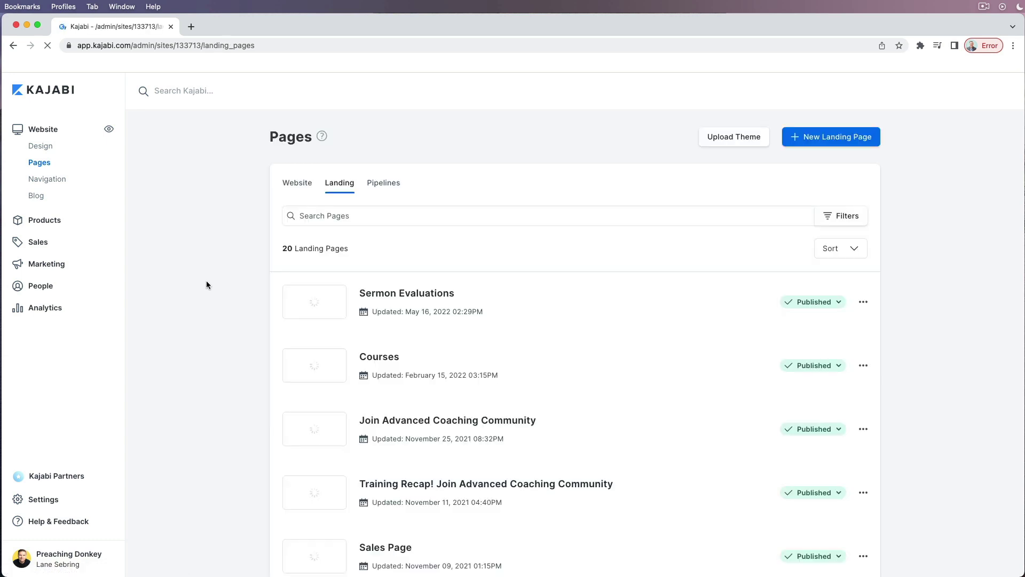
{"action": "scroll", "coordinate": [218, 357], "scroll_direction": "down", "scroll_amount": 2}
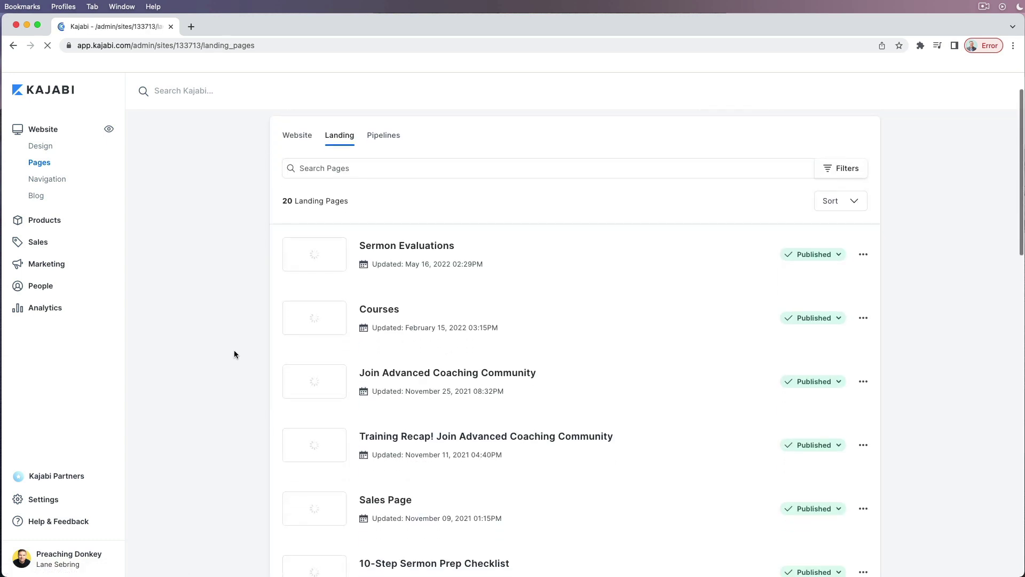
{"action": "scroll", "coordinate": [441, 382], "scroll_direction": "down", "scroll_amount": 1}
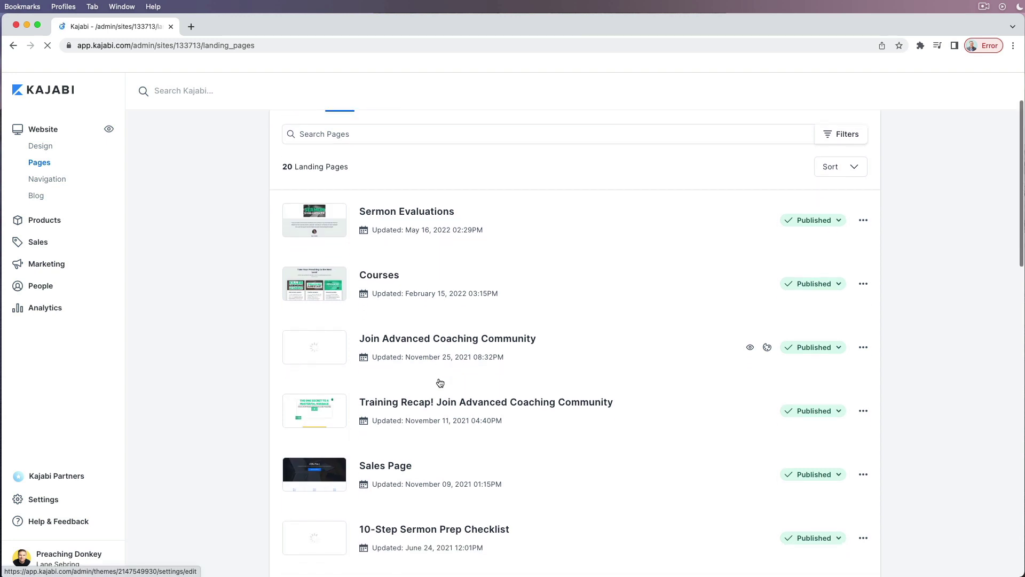
{"action": "scroll", "coordinate": [440, 382], "scroll_direction": "down", "scroll_amount": 10}
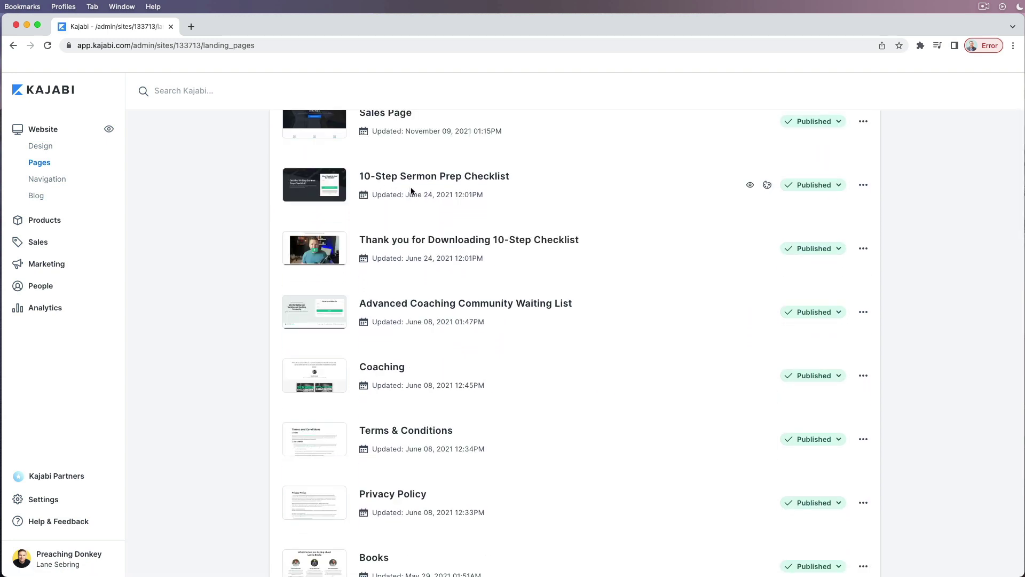
{"action": "scroll", "coordinate": [377, 274], "scroll_direction": "down", "scroll_amount": 15}
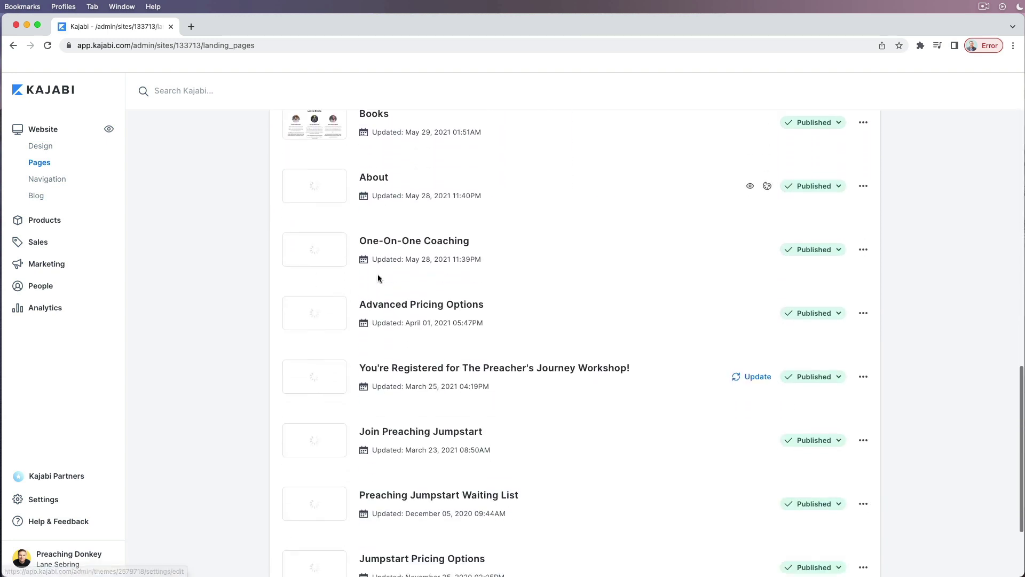
{"action": "scroll", "coordinate": [376, 273], "scroll_direction": "up", "scroll_amount": 20}
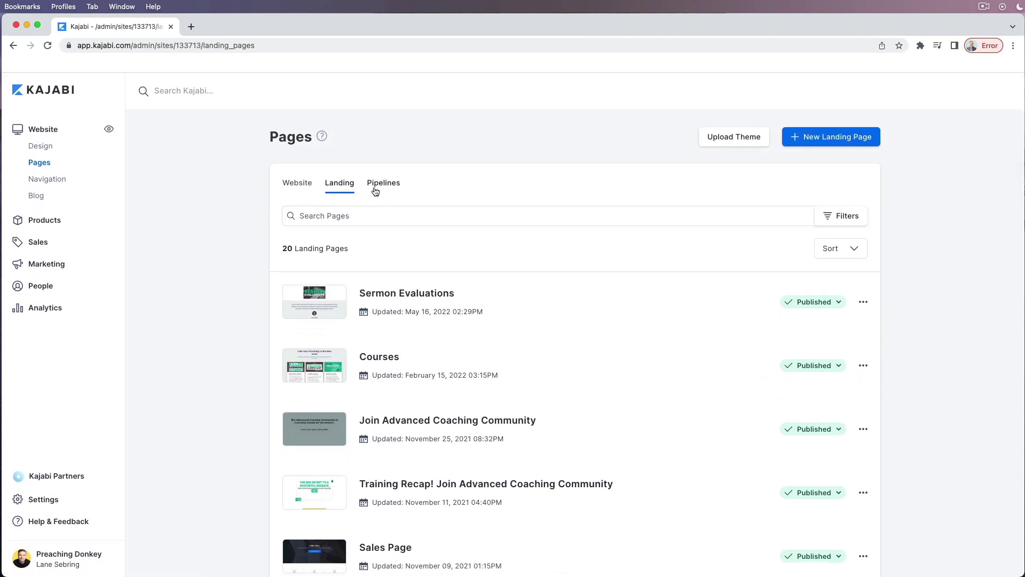
Step: Show the pages grouped by pipeline and look over the pipeline list
{"action": "left_click", "coordinate": [382, 186]}
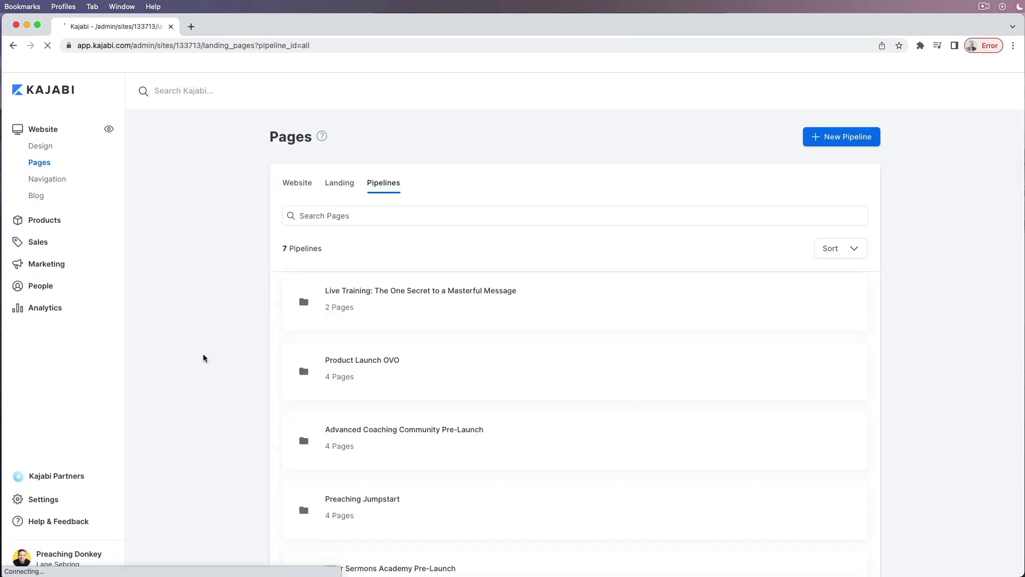
{"action": "scroll", "coordinate": [204, 358], "scroll_direction": "down", "scroll_amount": 2}
{"action": "scroll", "coordinate": [213, 336], "scroll_direction": "up", "scroll_amount": 2}
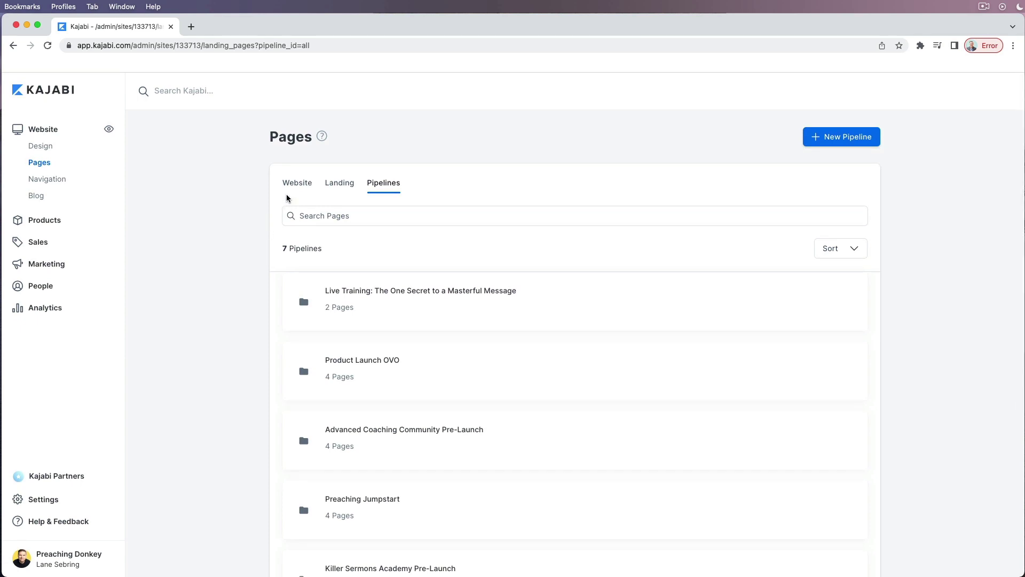
Step: Switch to the website pages and look through the list of system pages
{"action": "left_click", "coordinate": [299, 187]}
{"action": "scroll", "coordinate": [234, 250], "scroll_direction": "down", "scroll_amount": 2}
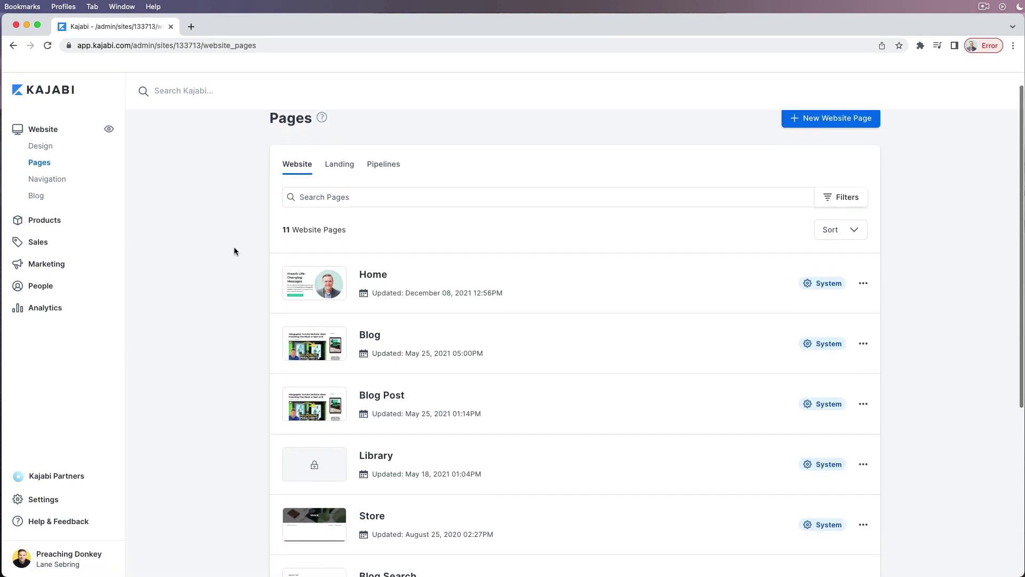
{"action": "scroll", "coordinate": [234, 248], "scroll_direction": "down", "scroll_amount": 6}
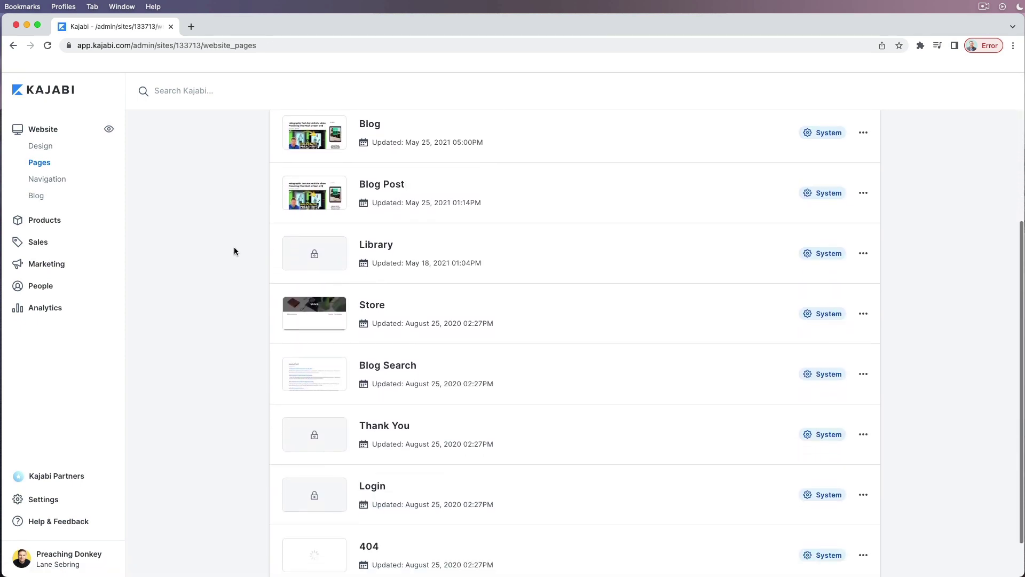
{"action": "scroll", "coordinate": [234, 251], "scroll_direction": "up", "scroll_amount": 8}
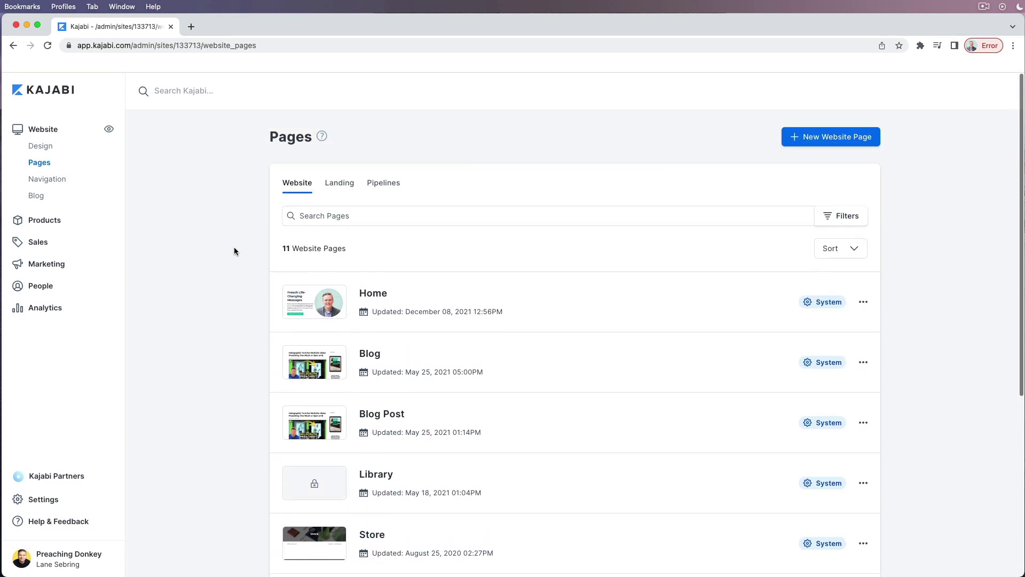
Step: Open the live site's Home page for customizing, dismiss its cookie notice and review the page preview
{"action": "left_click", "coordinate": [40, 147]}
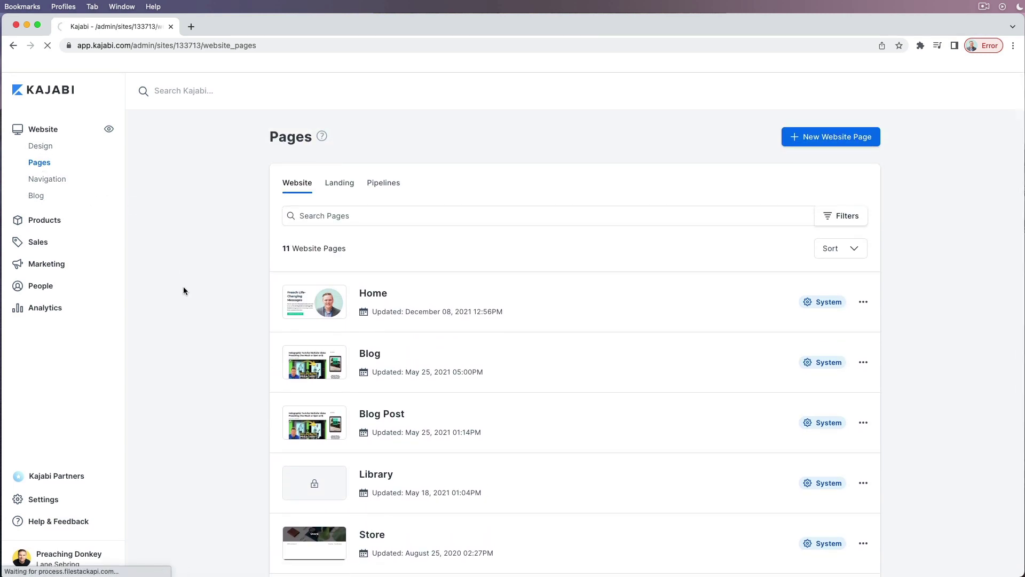
{"action": "mouse_move", "coordinate": [393, 414]}
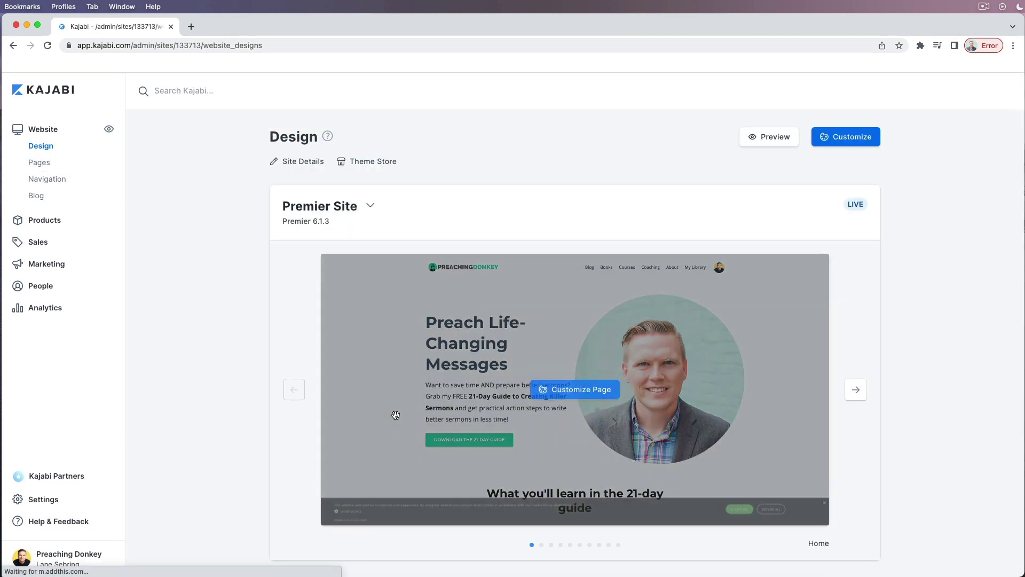
{"action": "left_click", "coordinate": [573, 394]}
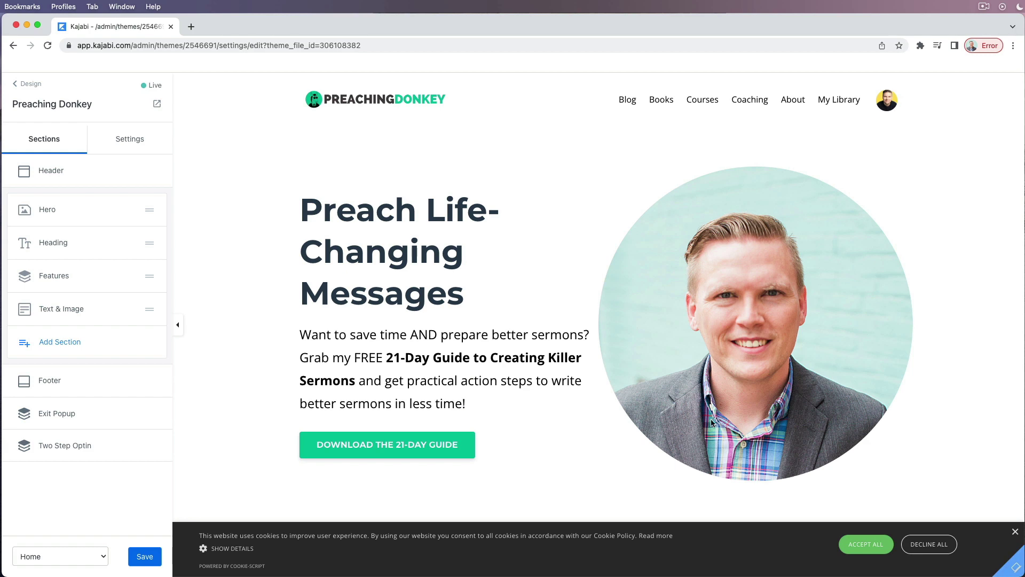
{"action": "left_click", "coordinate": [1015, 533]}
{"action": "scroll", "coordinate": [622, 455], "scroll_direction": "down", "scroll_amount": 5}
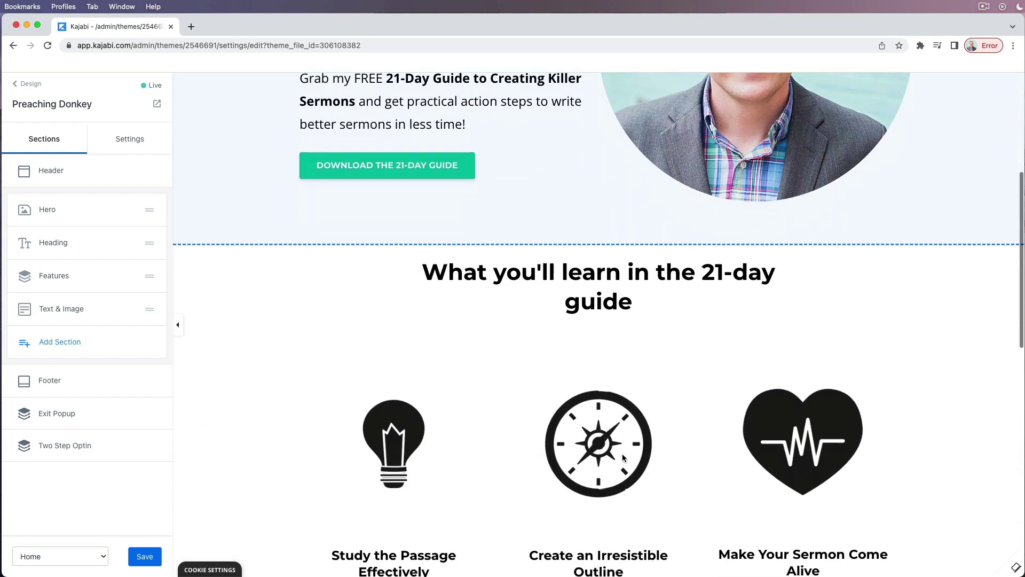
{"action": "scroll", "coordinate": [622, 457], "scroll_direction": "down", "scroll_amount": 10}
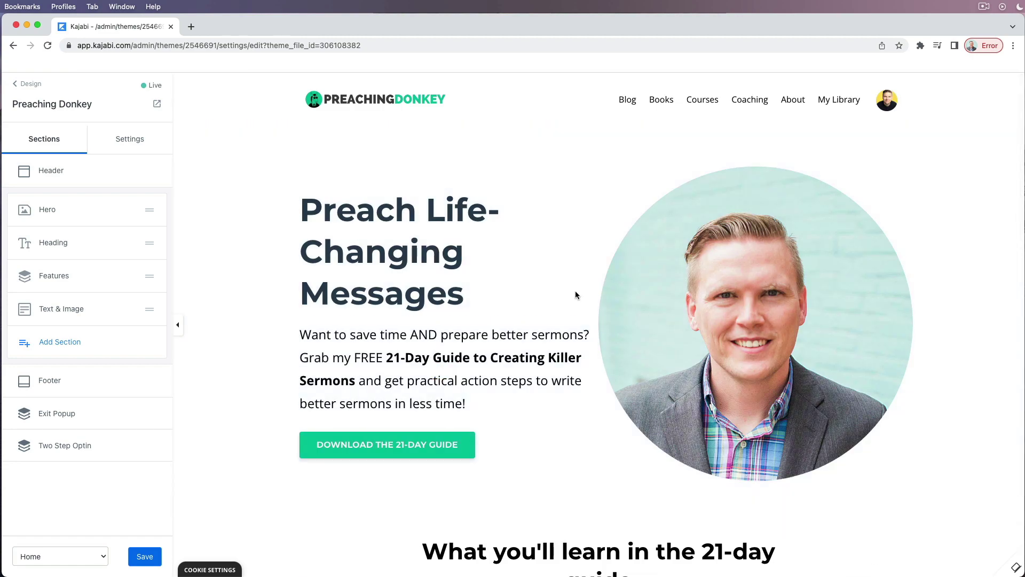
Step: View the settings of the Heading section and the light bulb feature block, and review the rest of the Home page
{"action": "left_click", "coordinate": [56, 246]}
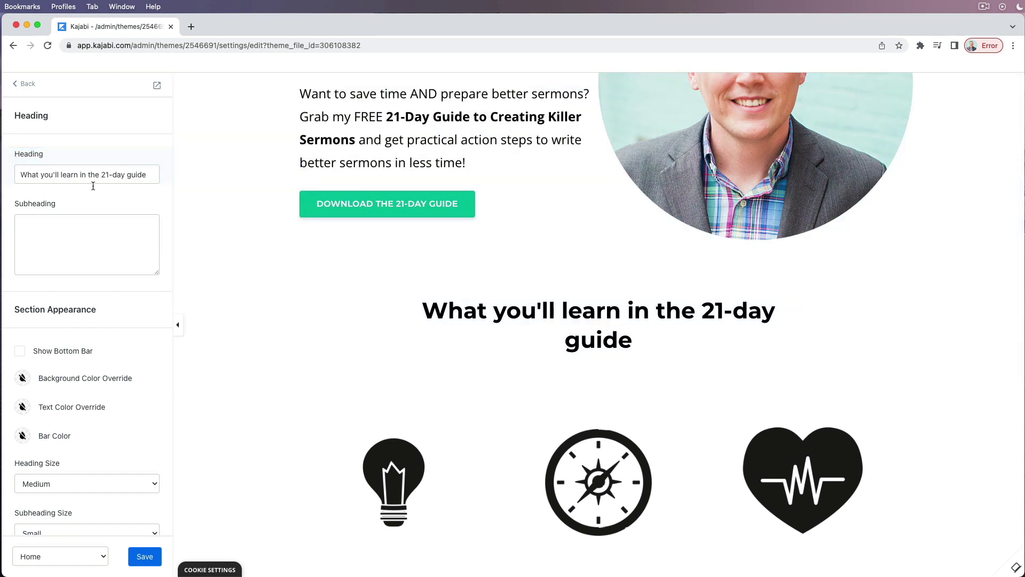
{"action": "left_click", "coordinate": [465, 489]}
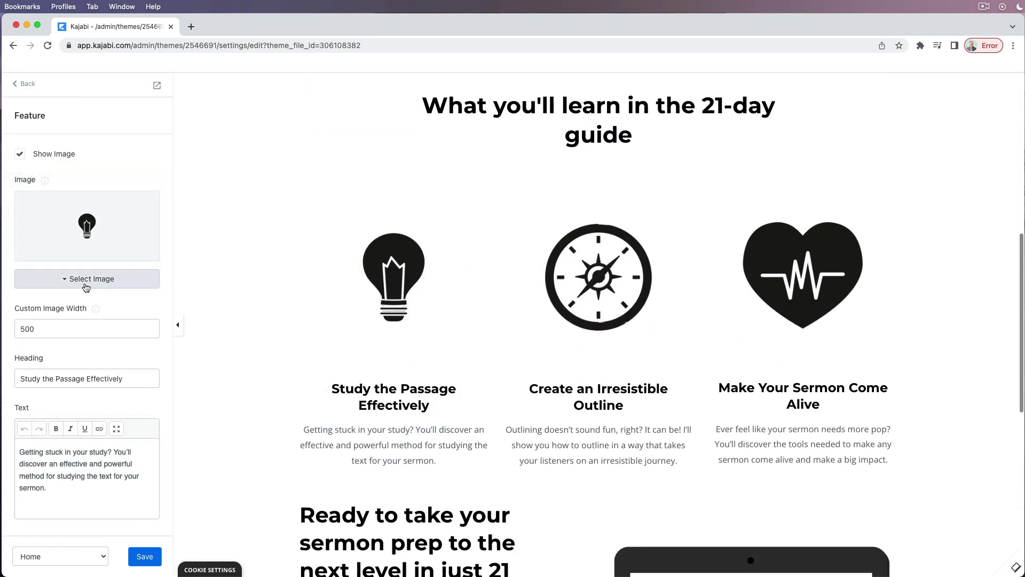
{"action": "scroll", "coordinate": [427, 384], "scroll_direction": "down", "scroll_amount": 8}
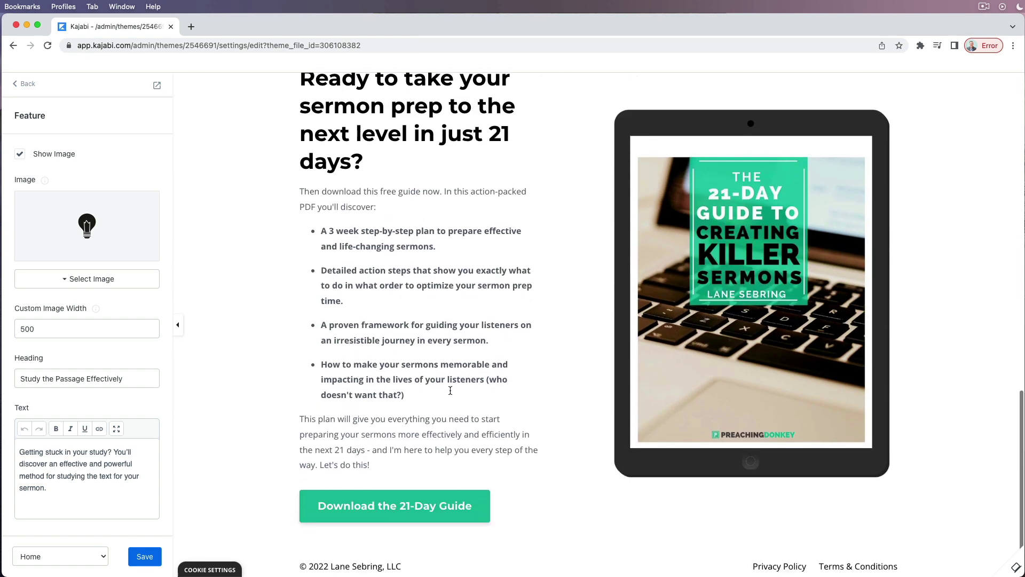
Step: Leave the page customizer and review the website's main and footer navigation menus
{"action": "left_click", "coordinate": [22, 86]}
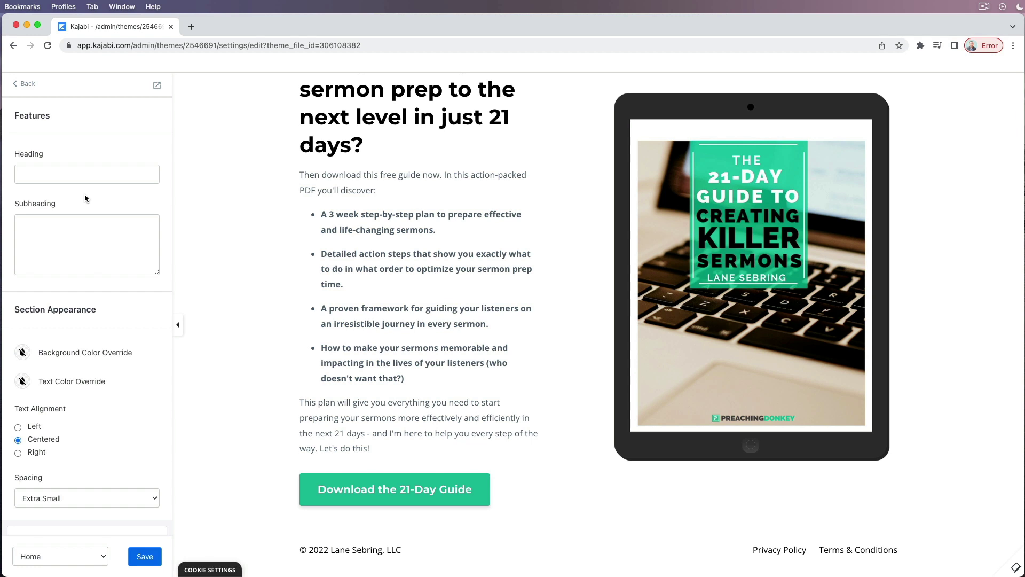
{"action": "left_click", "coordinate": [24, 86]}
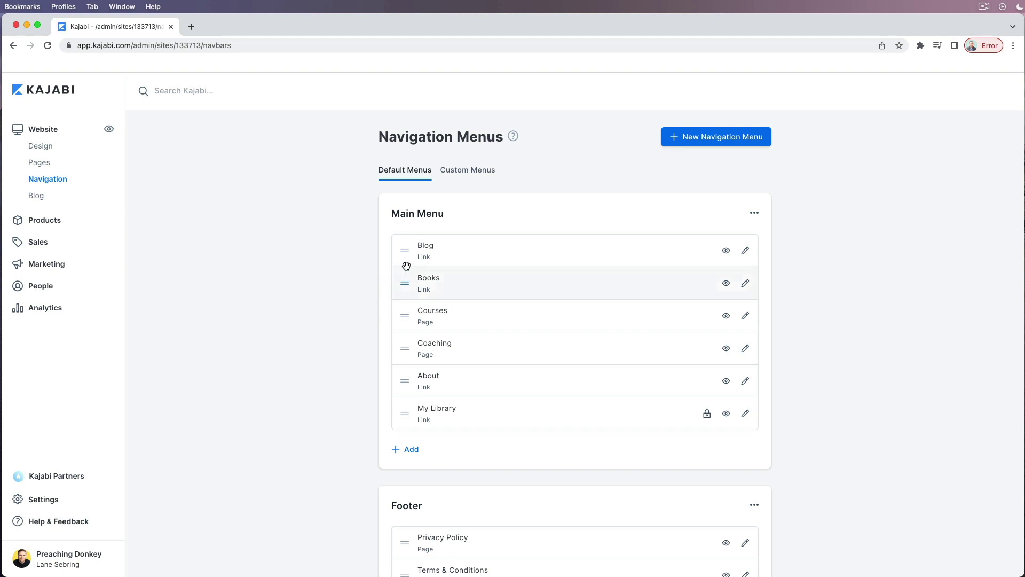
{"action": "scroll", "coordinate": [379, 348], "scroll_direction": "down", "scroll_amount": 5}
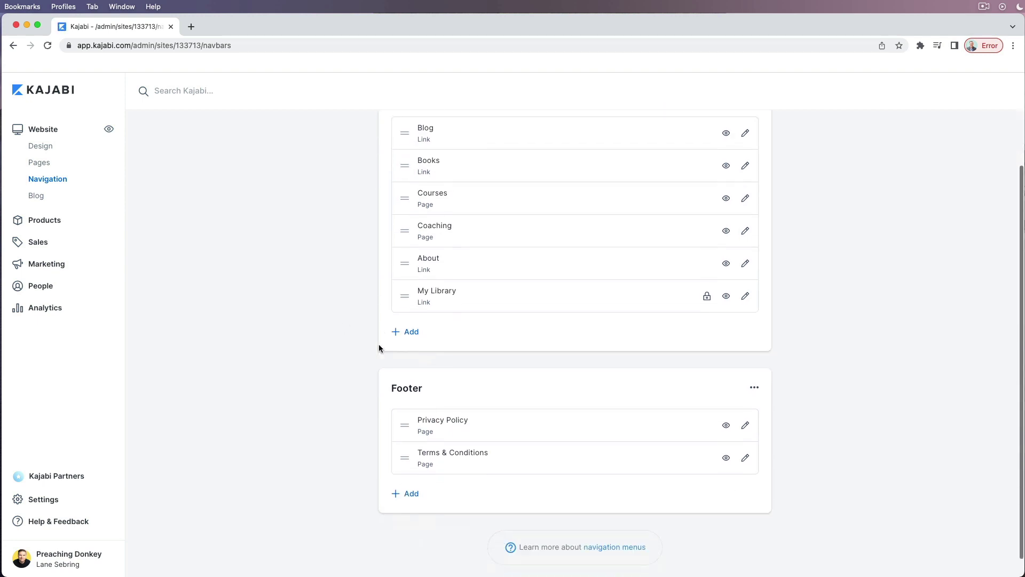
{"action": "scroll", "coordinate": [379, 347], "scroll_direction": "up", "scroll_amount": 5}
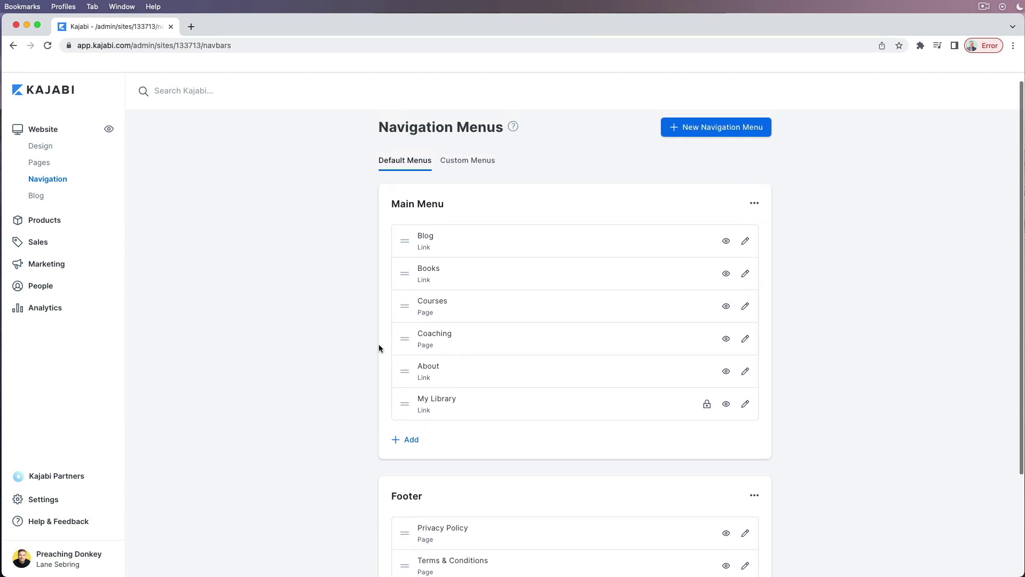
Step: Open the blog post "Holographic Tech for Multisite Video Preaching (Too Much or Spot on?)" from the blog list
{"action": "left_click", "coordinate": [42, 198]}
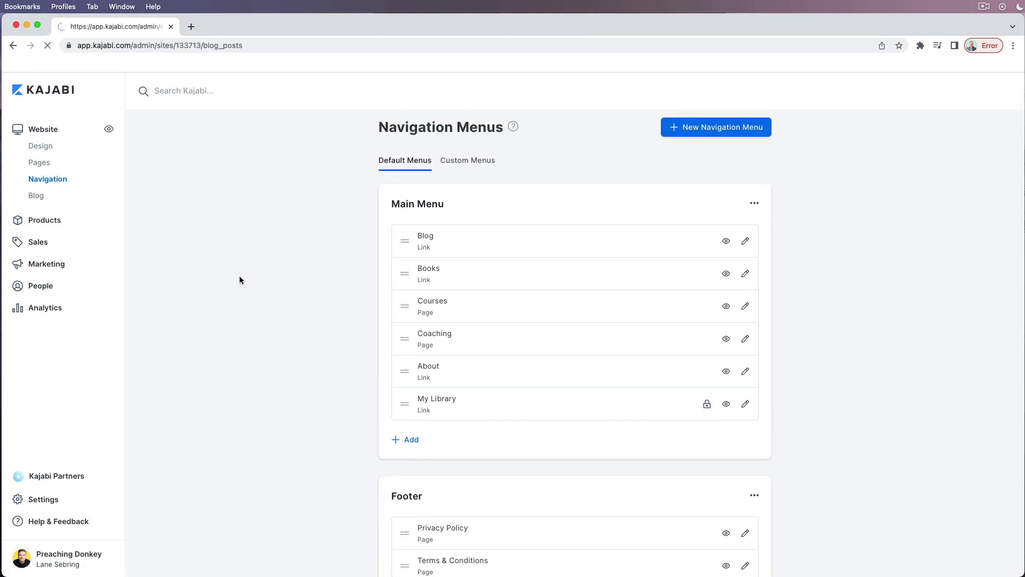
{"action": "scroll", "coordinate": [239, 277], "scroll_direction": "down", "scroll_amount": 1}
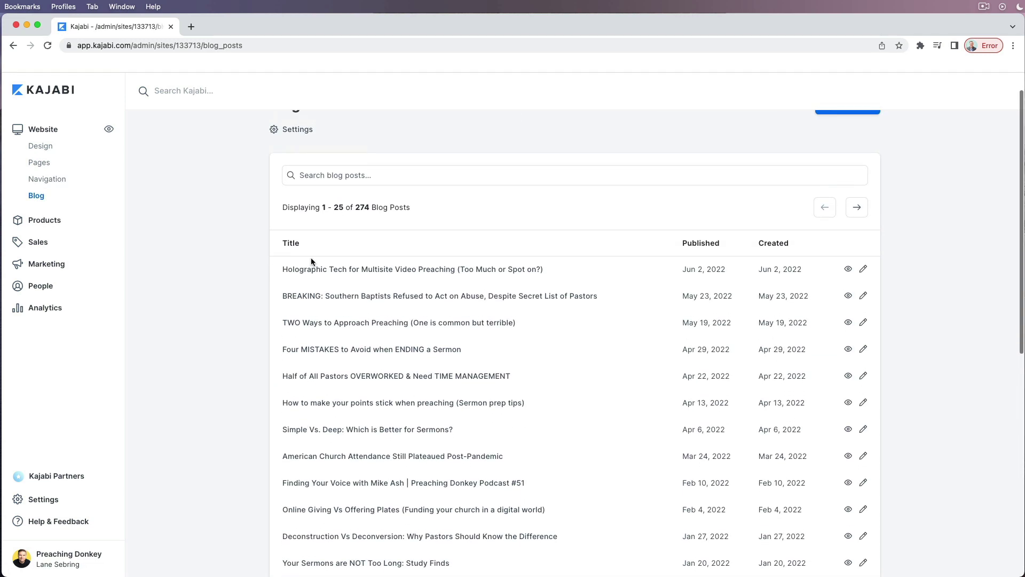
{"action": "left_click", "coordinate": [350, 273]}
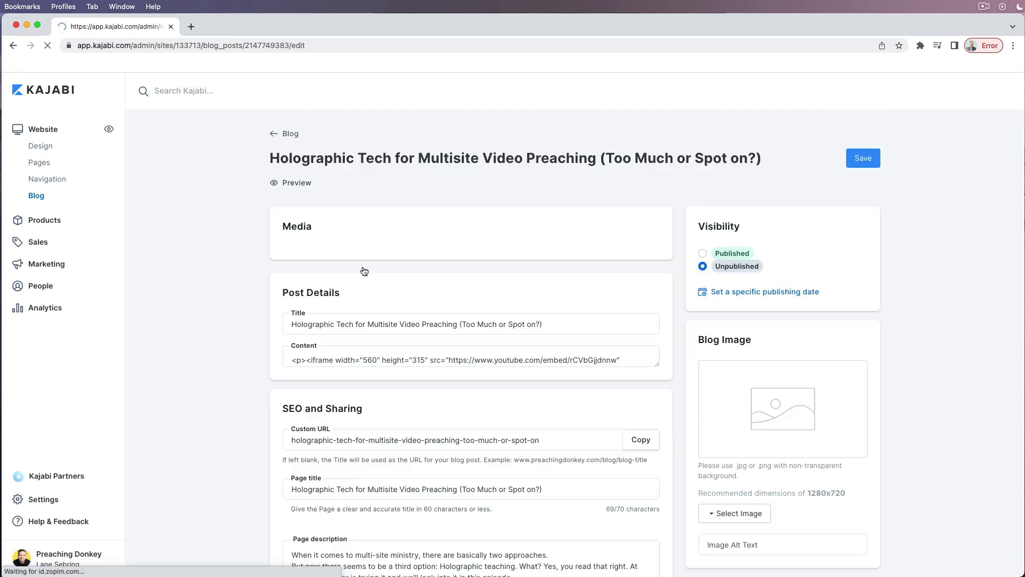
Step: Examine the blog post's media, content, visibility, tags, and SEO and sharing settings
{"action": "scroll", "coordinate": [199, 314], "scroll_direction": "down", "scroll_amount": 5}
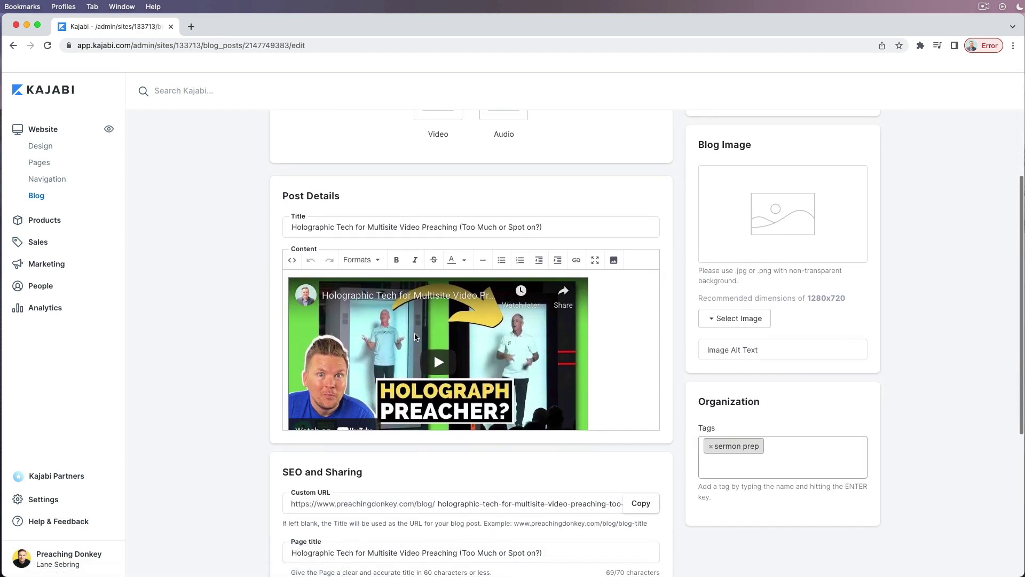
{"action": "scroll", "coordinate": [416, 336], "scroll_direction": "up", "scroll_amount": 5}
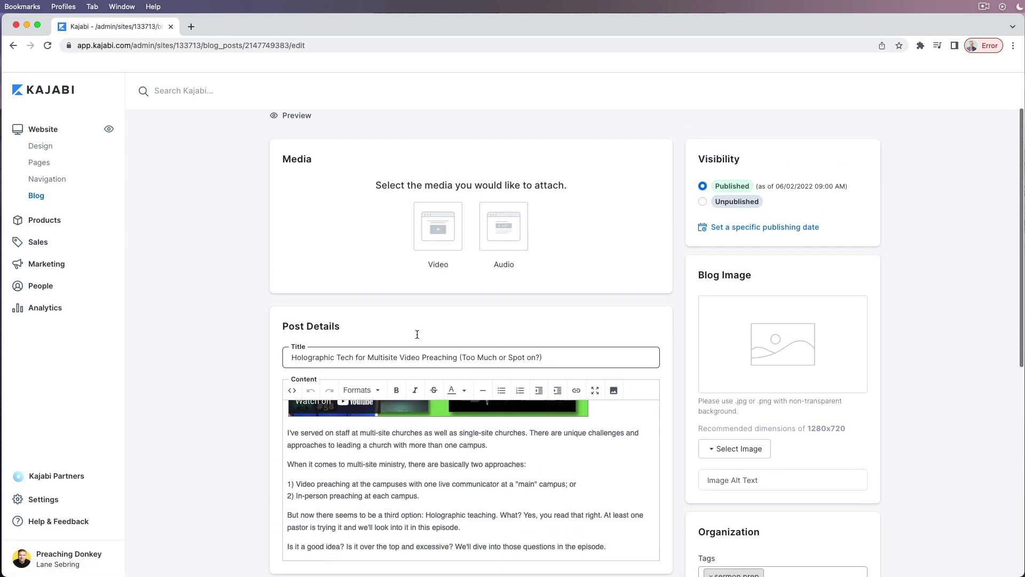
{"action": "scroll", "coordinate": [392, 416], "scroll_direction": "up", "scroll_amount": 2}
{"action": "scroll", "coordinate": [351, 434], "scroll_direction": "down", "scroll_amount": 10}
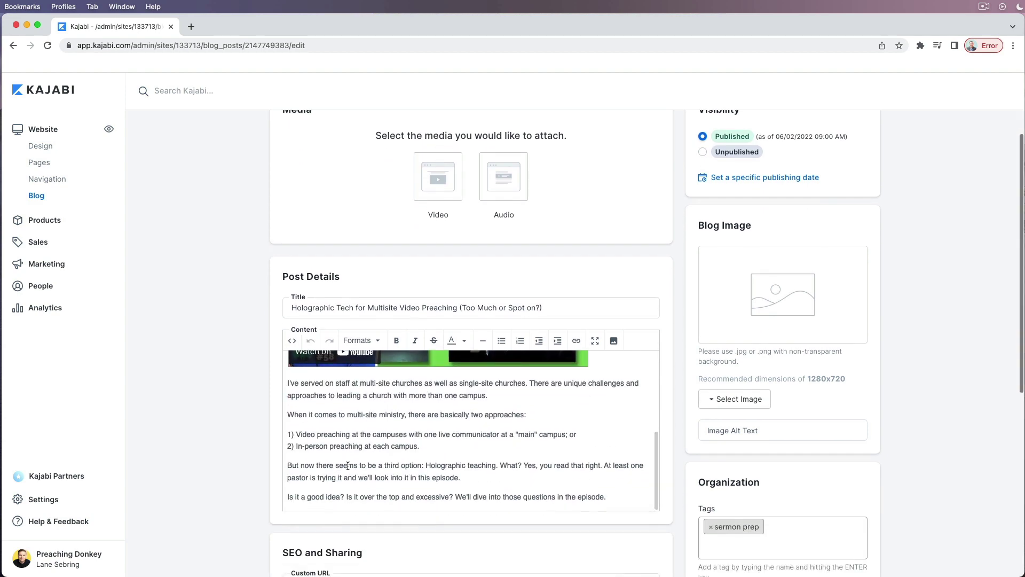
{"action": "scroll", "coordinate": [347, 467], "scroll_direction": "down", "scroll_amount": 2}
{"action": "scroll", "coordinate": [431, 396], "scroll_direction": "up", "scroll_amount": 7}
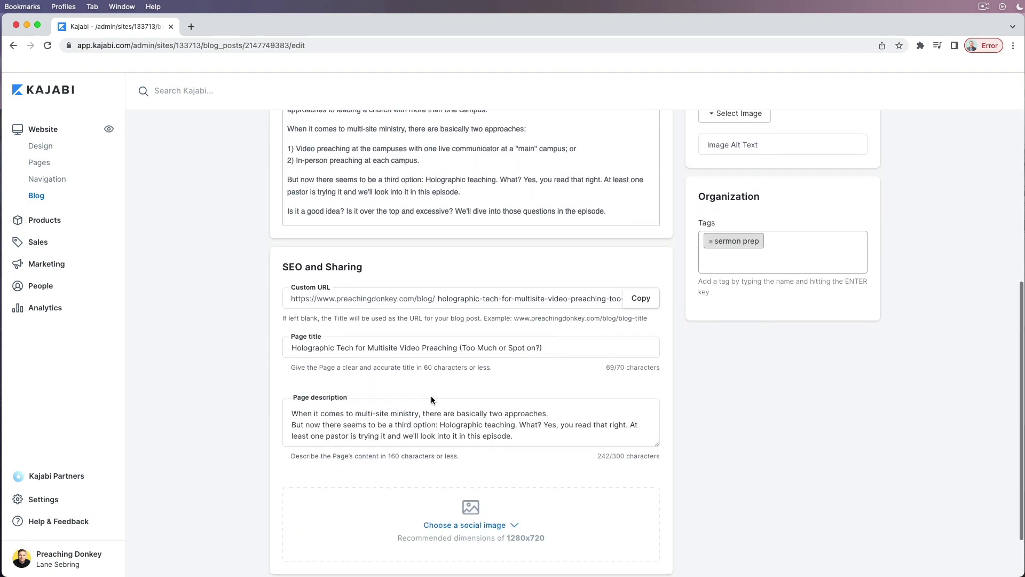
{"action": "scroll", "coordinate": [431, 400], "scroll_direction": "up", "scroll_amount": 2}
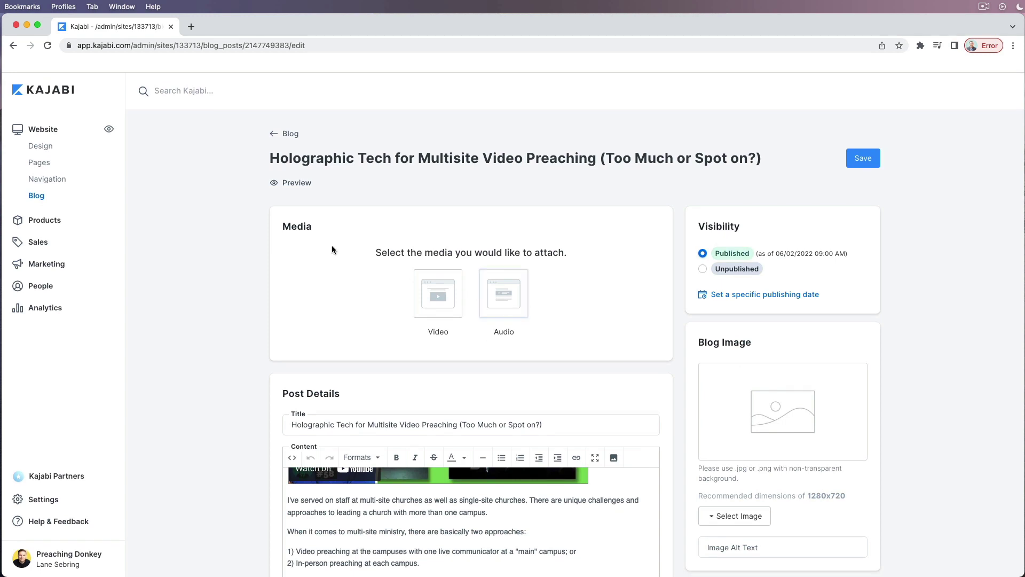
Step: Leave the blog post and open the Killer Sermons Academy product's outline
{"action": "left_click", "coordinate": [278, 137]}
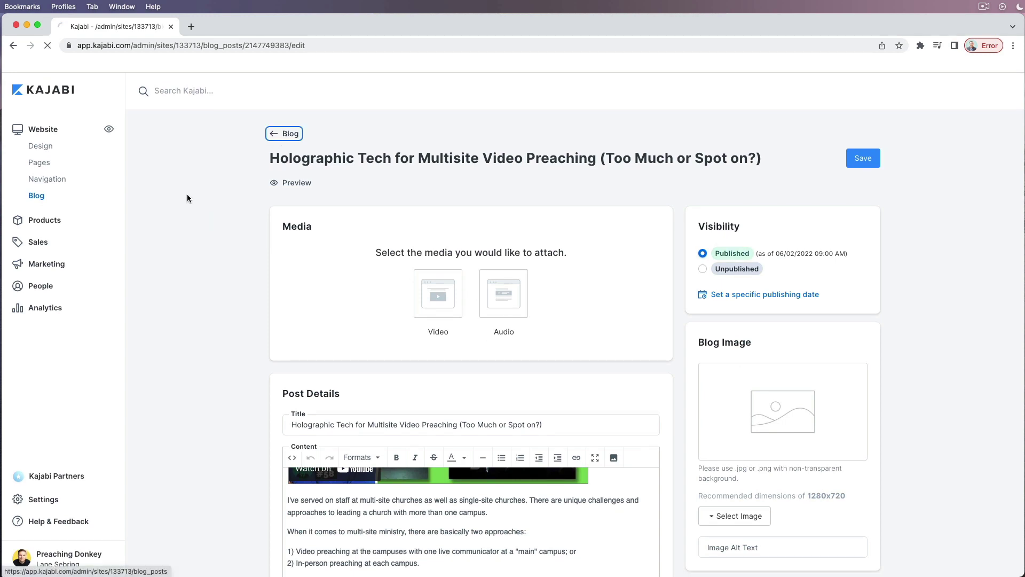
{"action": "left_click", "coordinate": [52, 223]}
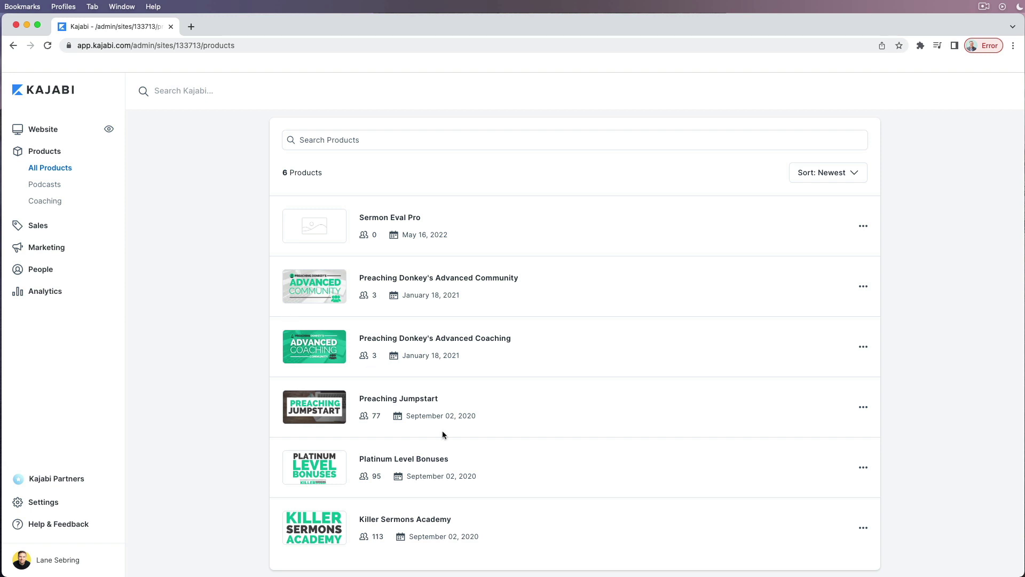
{"action": "left_click", "coordinate": [422, 519]}
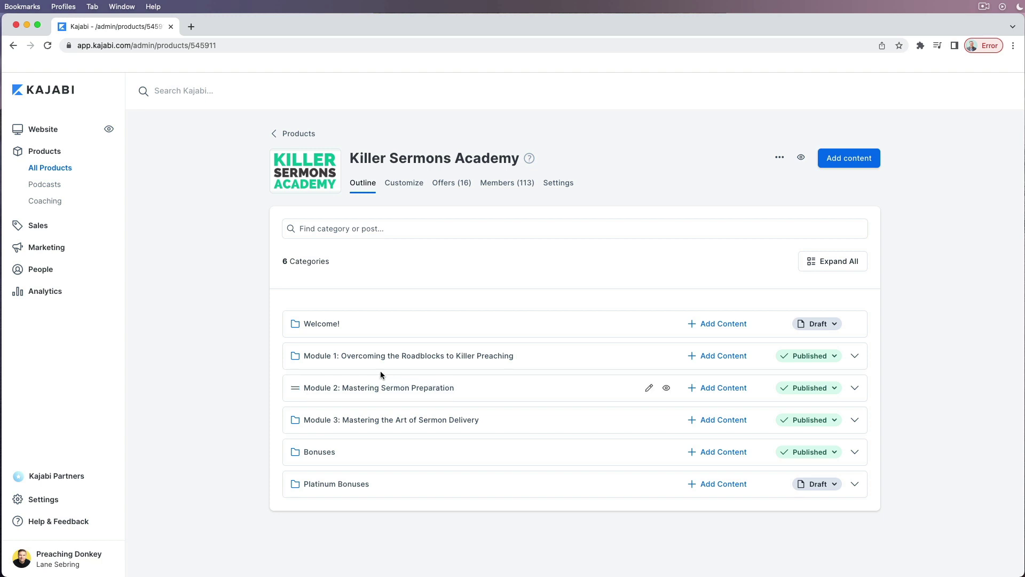
Step: Check the title, description and image of the Module 1 category, closing its details without saving
{"action": "left_click", "coordinate": [347, 359]}
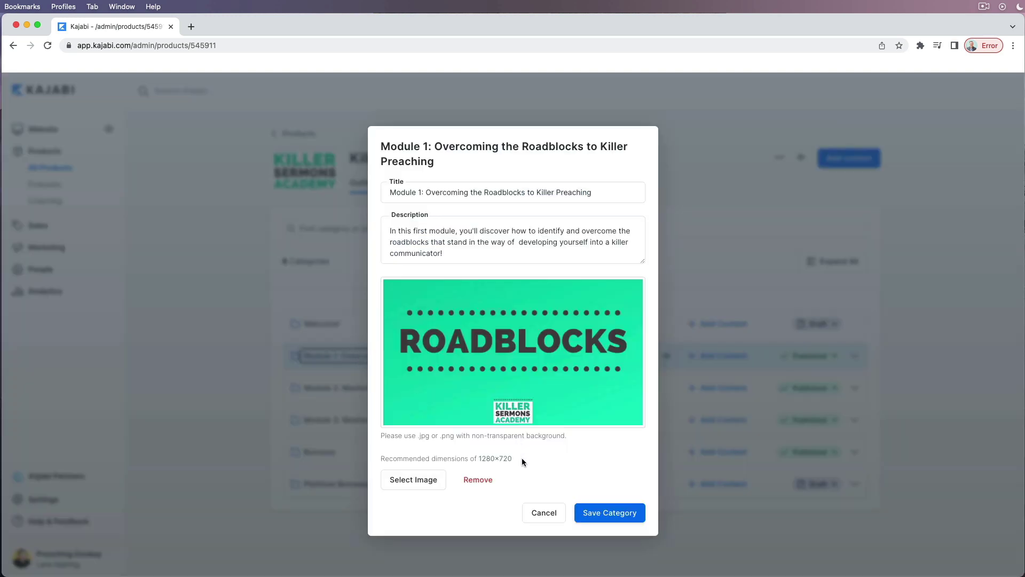
{"action": "left_click", "coordinate": [543, 513]}
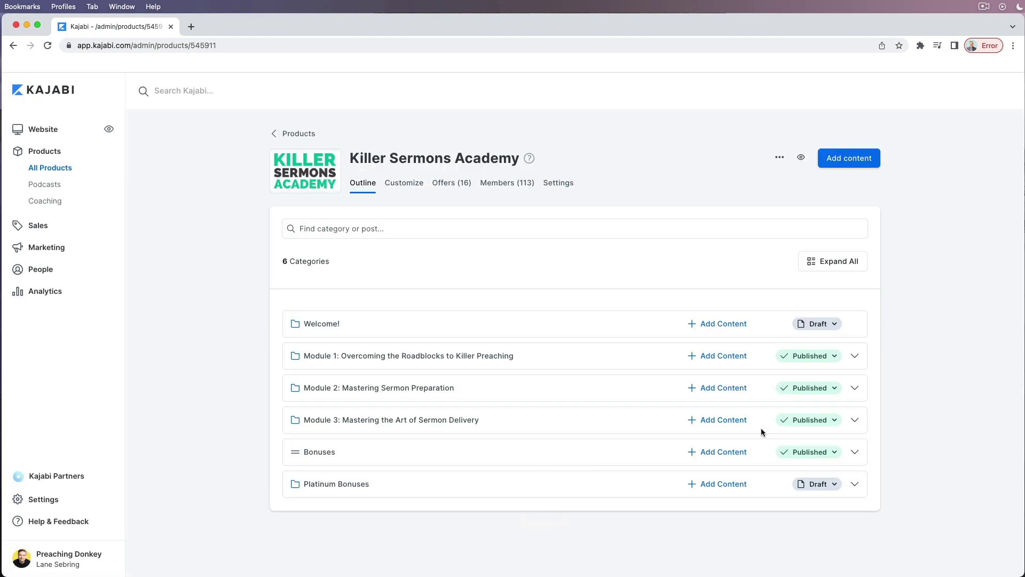
Step: Expand Module 2: Mastering Sermon Preparation and open its lesson "Finding Time to Prepare: How to Take Control of Your Weekly Schedule"
{"action": "left_click", "coordinate": [854, 388]}
{"action": "scroll", "coordinate": [473, 429], "scroll_direction": "down", "scroll_amount": 2}
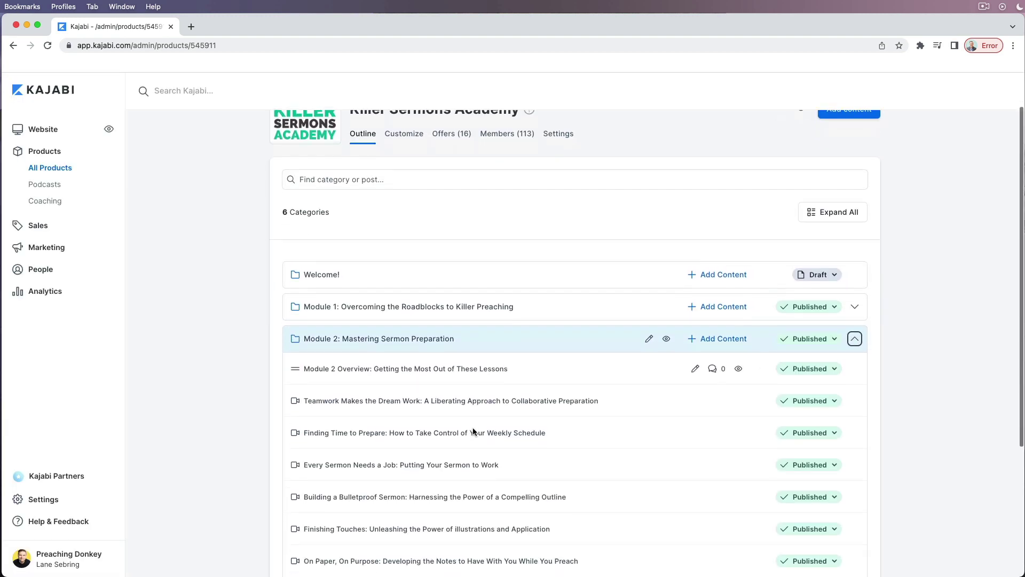
{"action": "scroll", "coordinate": [473, 431], "scroll_direction": "down", "scroll_amount": 5}
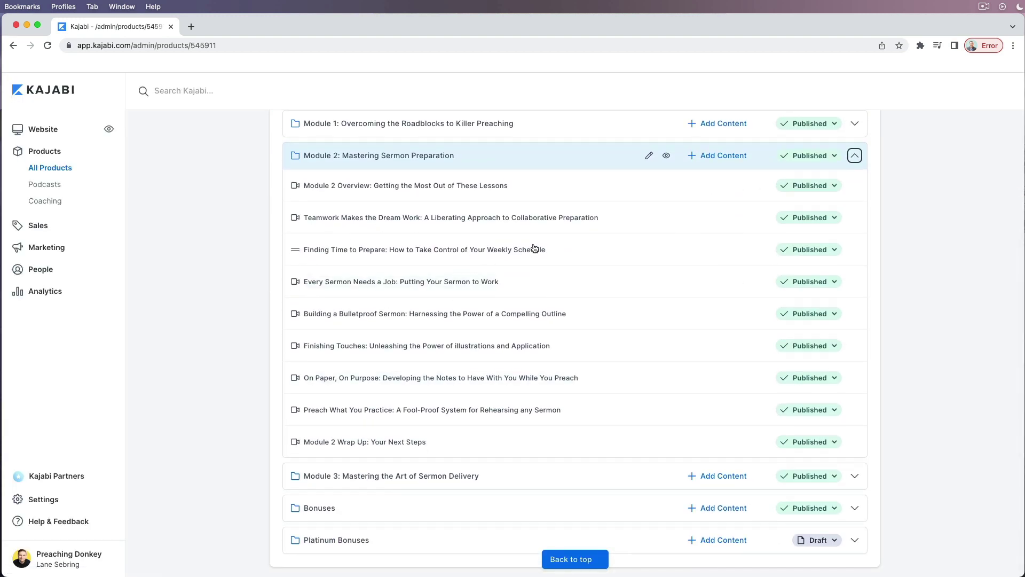
{"action": "left_click", "coordinate": [514, 250]}
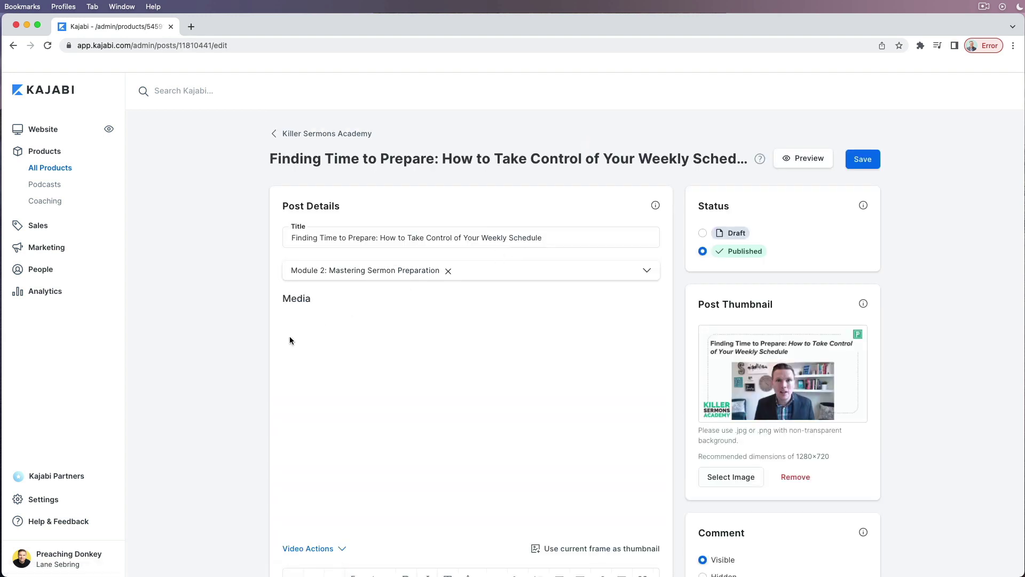
Step: Leave the lesson for the product list, open Preaching Jumpstart and expand its Main Course category
{"action": "scroll", "coordinate": [289, 338], "scroll_direction": "down", "scroll_amount": 5}
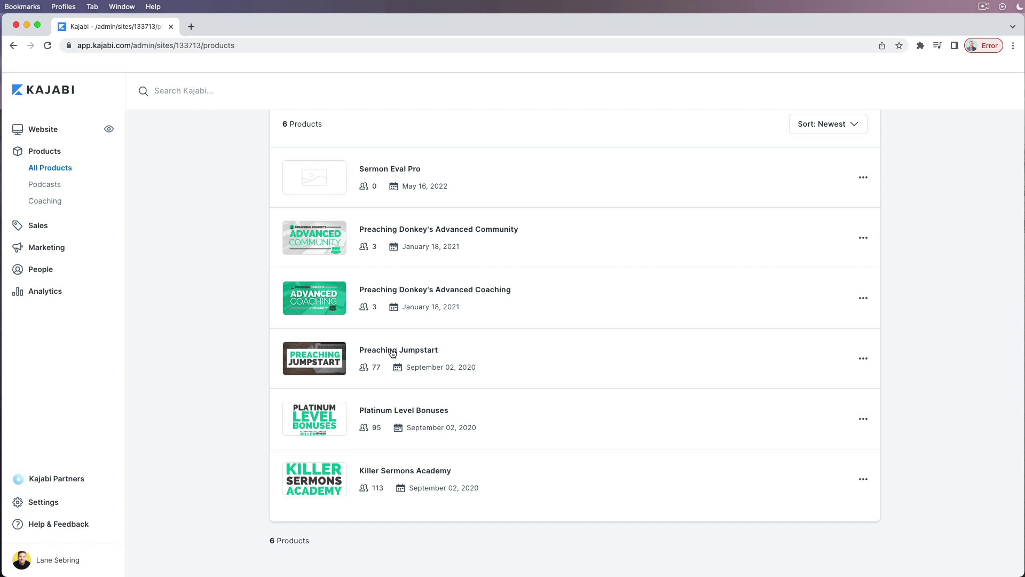
{"action": "left_click", "coordinate": [392, 352]}
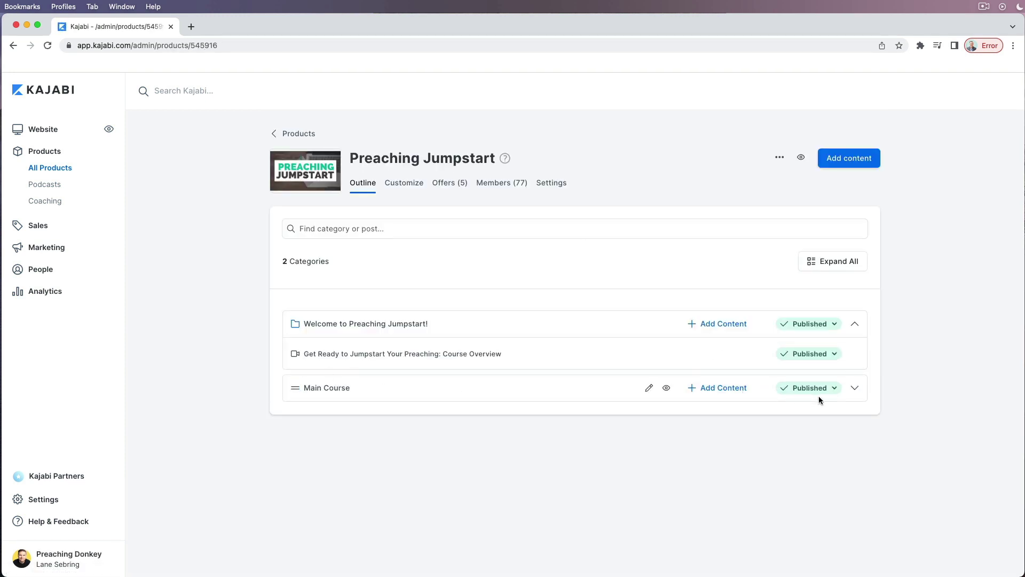
{"action": "left_click", "coordinate": [855, 388]}
{"action": "scroll", "coordinate": [196, 416], "scroll_direction": "down", "scroll_amount": 3}
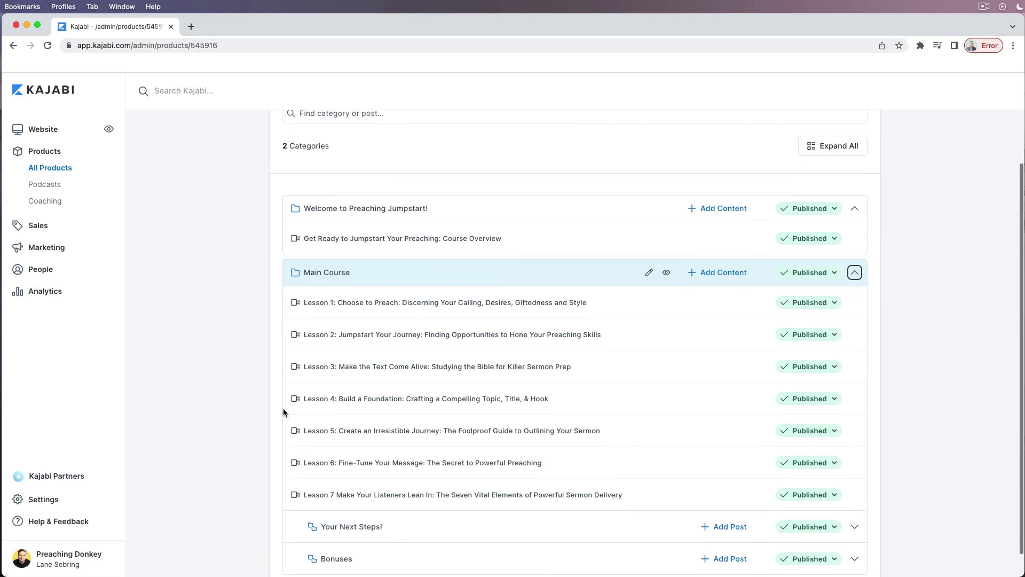
Step: Review the Lesson 4: Build a Foundation post's video, text and settings, and go back to the product list
{"action": "left_click", "coordinate": [377, 400]}
{"action": "scroll", "coordinate": [229, 416], "scroll_direction": "down", "scroll_amount": 5}
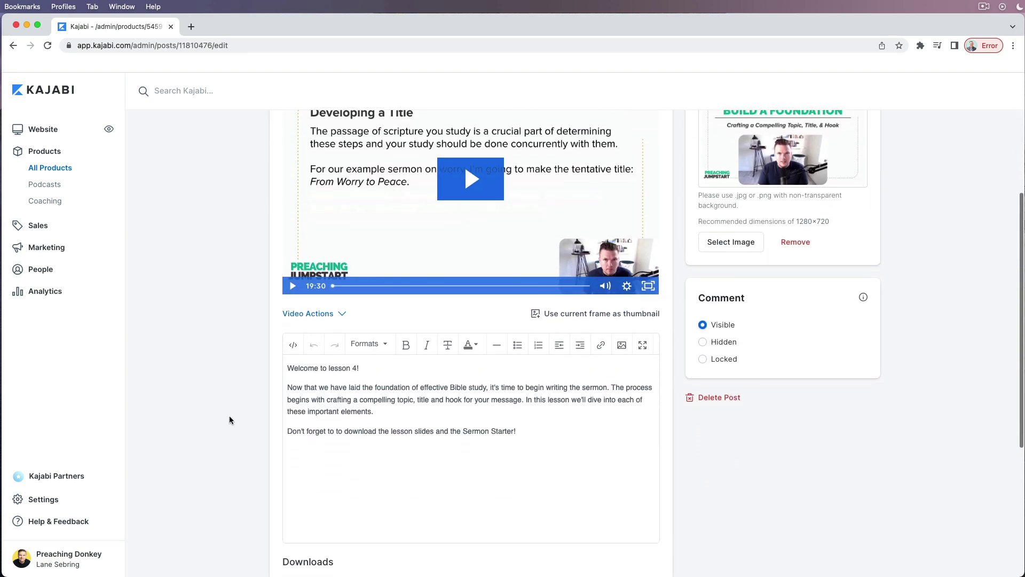
{"action": "scroll", "coordinate": [229, 415], "scroll_direction": "up", "scroll_amount": 5}
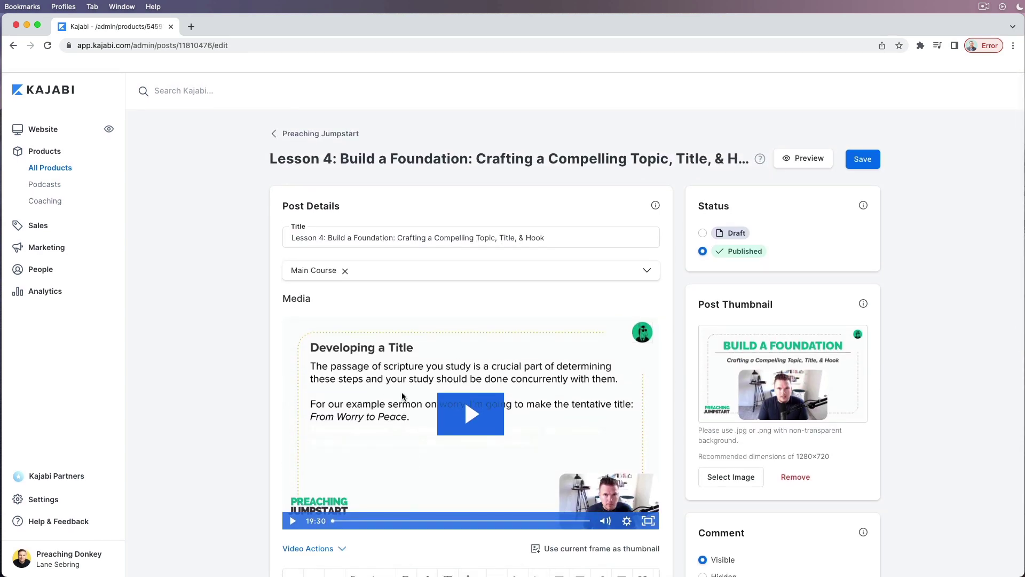
{"action": "left_click", "coordinate": [299, 136]}
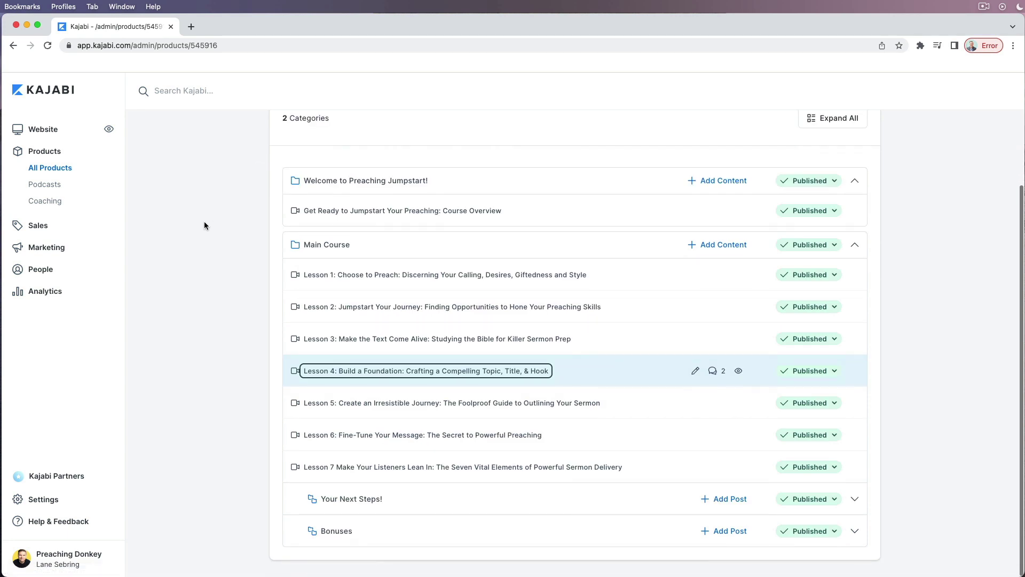
{"action": "key", "text": "super+bracketleft"}
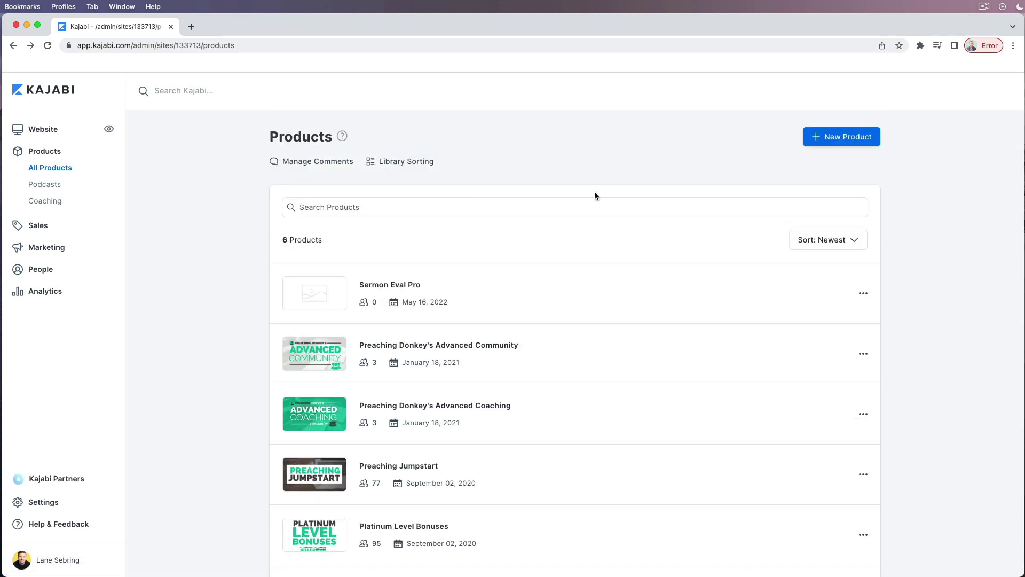
Step: Create a new product from the Mini Course blueprint with the title "Demo course"
{"action": "left_click", "coordinate": [836, 139]}
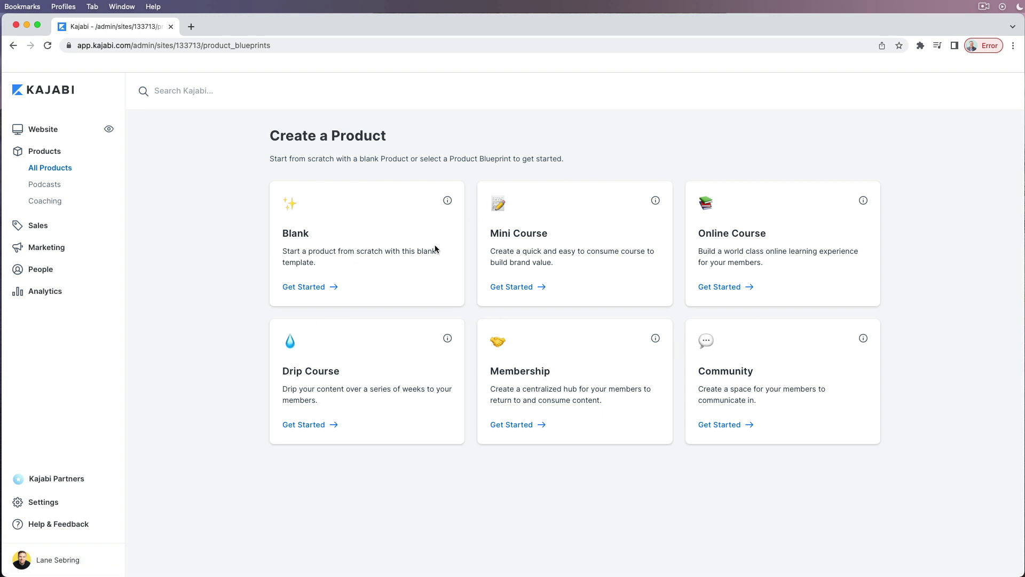
{"action": "left_click", "coordinate": [515, 290]}
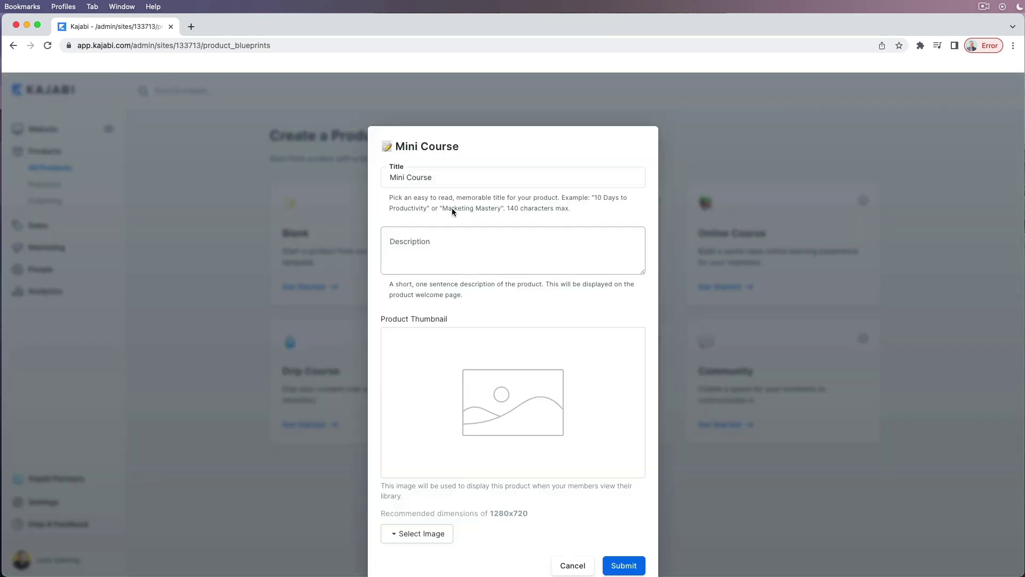
{"action": "left_click", "coordinate": [446, 178]}
{"action": "double_click", "coordinate": [443, 180]}
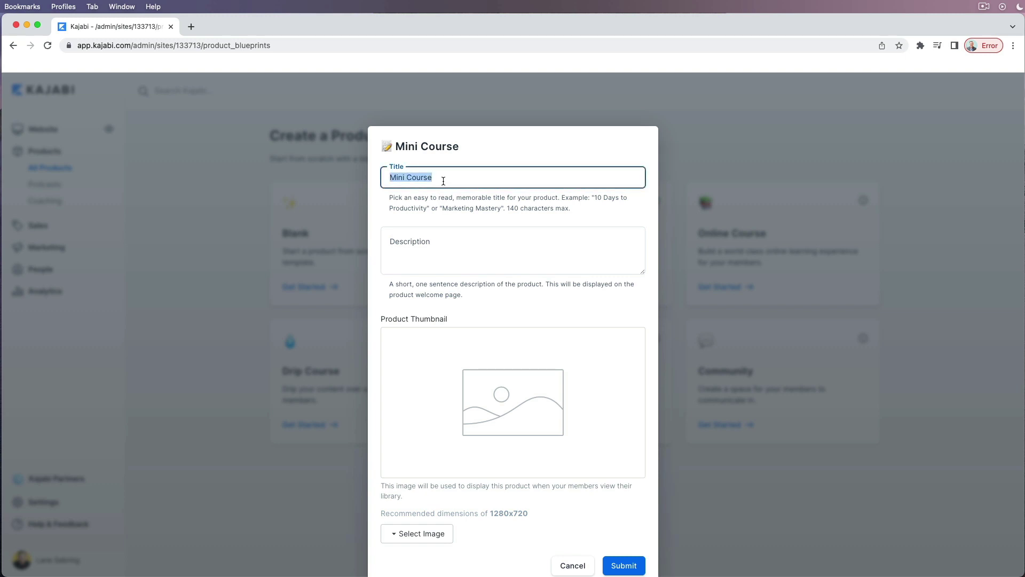
{"action": "type", "text": "Demo"}
{"action": "scroll", "coordinate": [550, 393], "scroll_direction": "down", "scroll_amount": 1}
{"action": "left_click", "coordinate": [629, 540]}
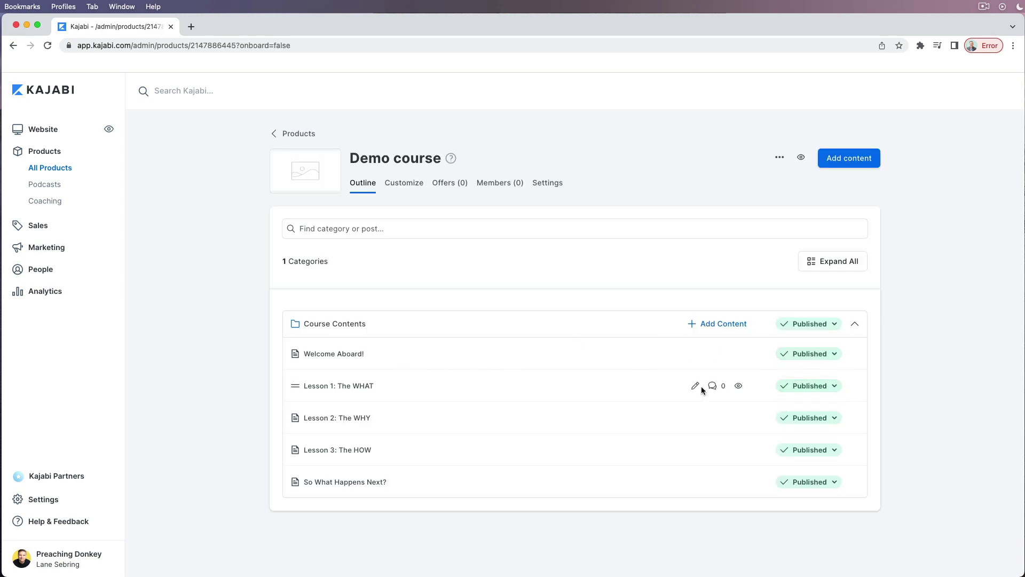
Step: Open Lesson 1: The WHAT in the Demo course and examine its template text, media choices and comment settings
{"action": "left_click", "coordinate": [356, 391]}
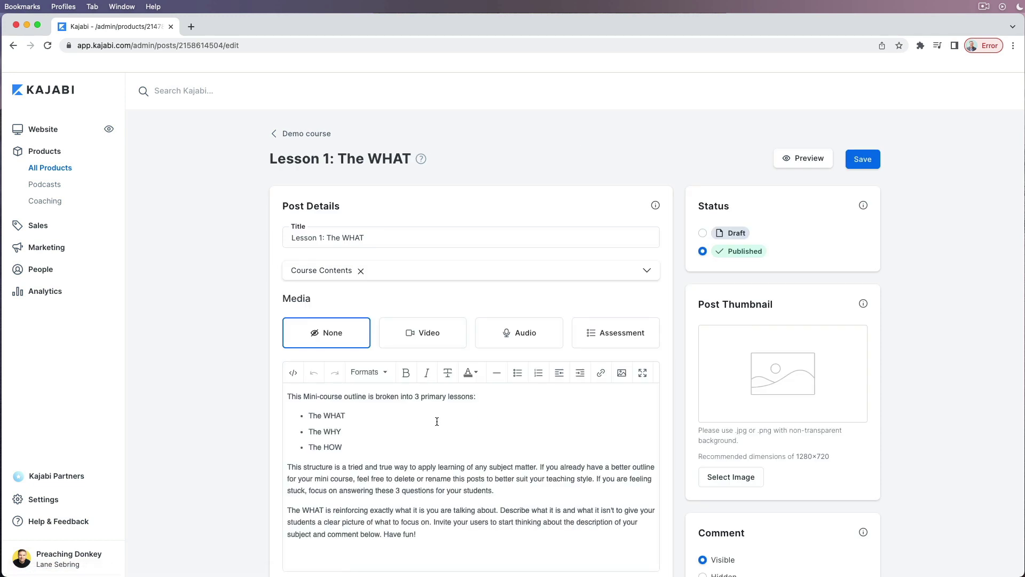
{"action": "scroll", "coordinate": [436, 419], "scroll_direction": "down", "scroll_amount": 3}
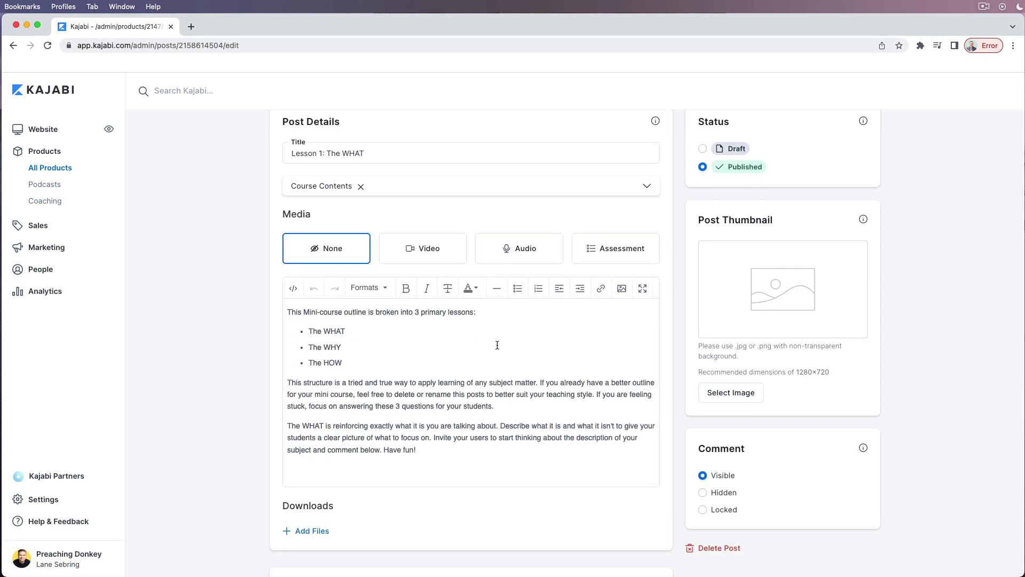
{"action": "scroll", "coordinate": [457, 428], "scroll_direction": "up", "scroll_amount": 1}
{"action": "scroll", "coordinate": [457, 428], "scroll_direction": "up", "scroll_amount": 2}
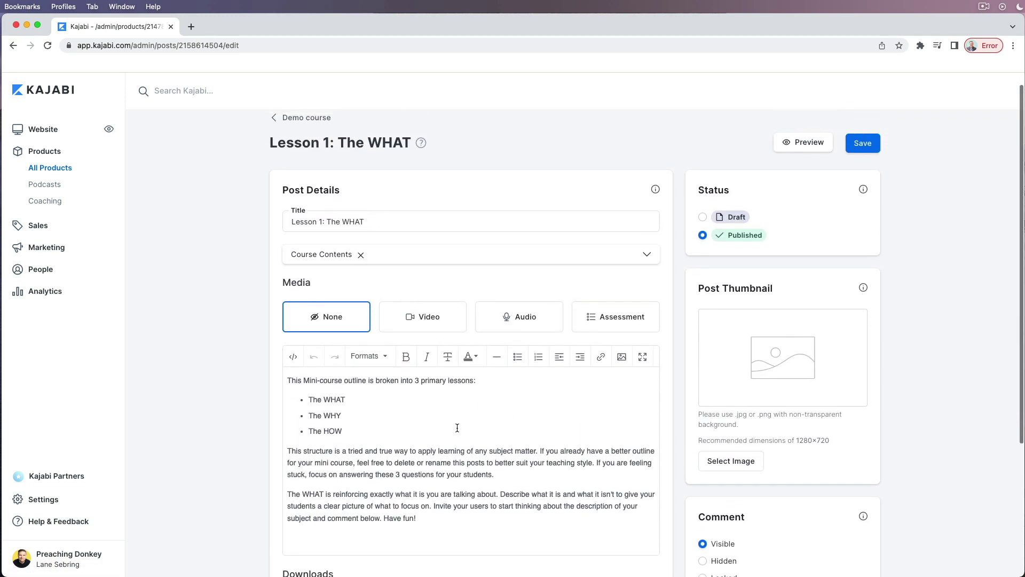
Step: Switch the lesson's media type to Video and view the available file source options
{"action": "left_click", "coordinate": [415, 326]}
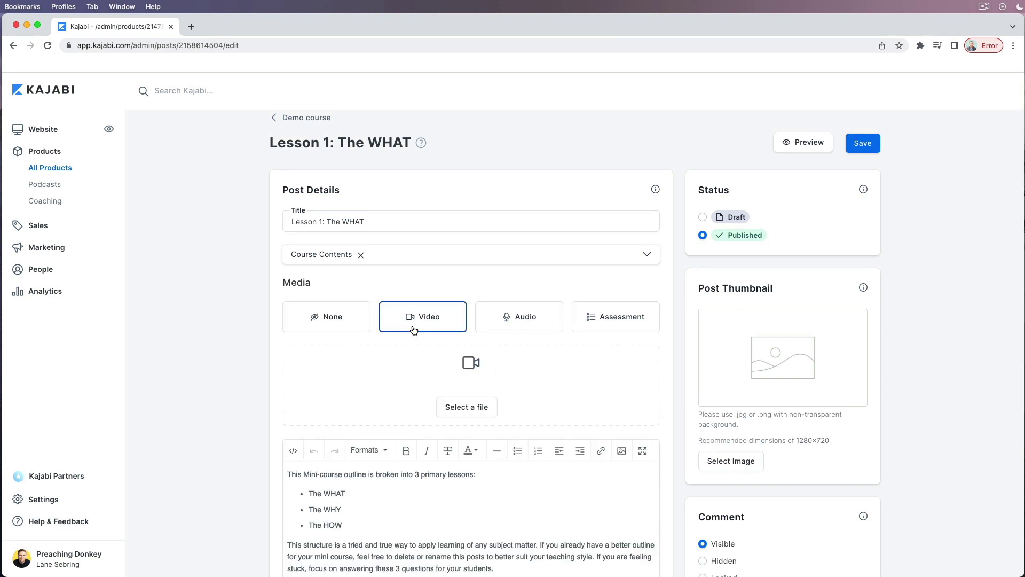
{"action": "left_click", "coordinate": [470, 408]}
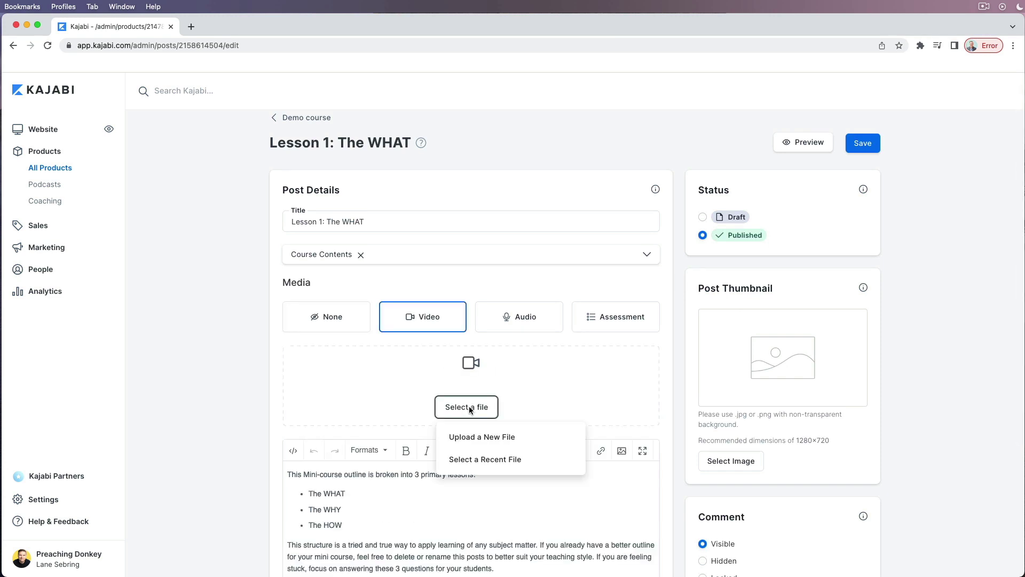
{"action": "left_click", "coordinate": [219, 385]}
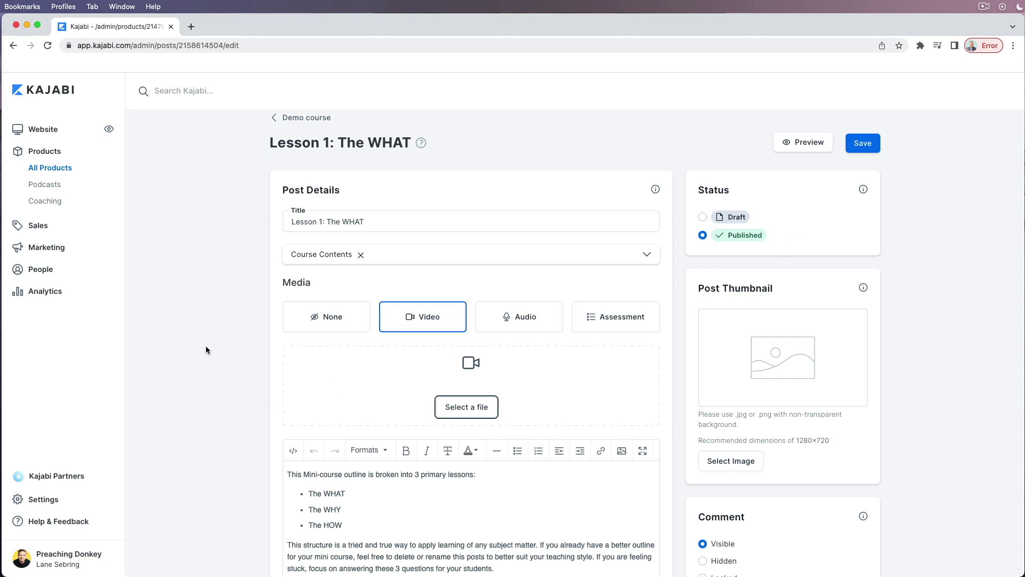
Step: Leave the demo lesson and preview the Preaching Jumpstart product, dismissing the preview banner and accepting all cookies
{"action": "left_click", "coordinate": [300, 119]}
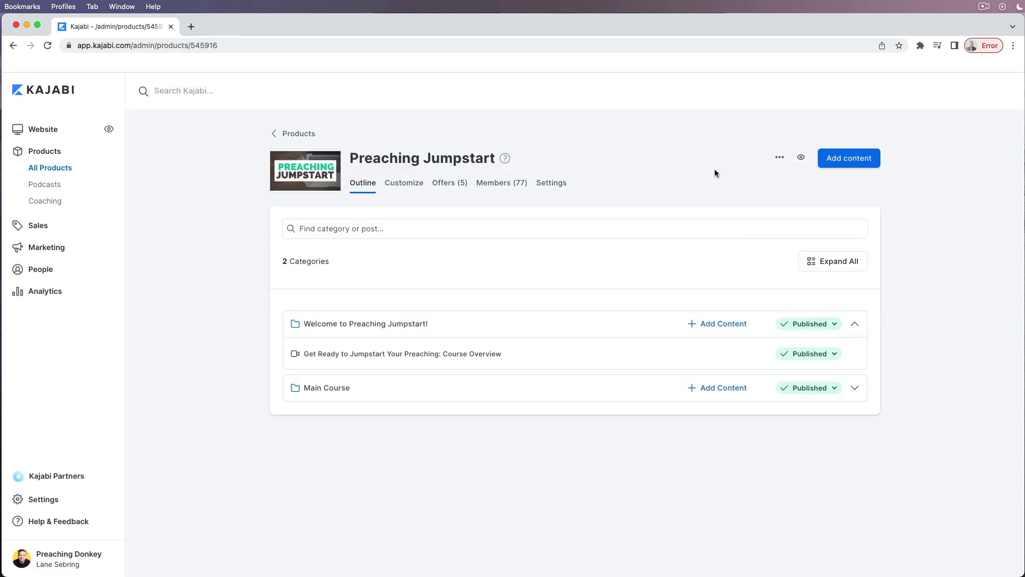
{"action": "left_click", "coordinate": [800, 157]}
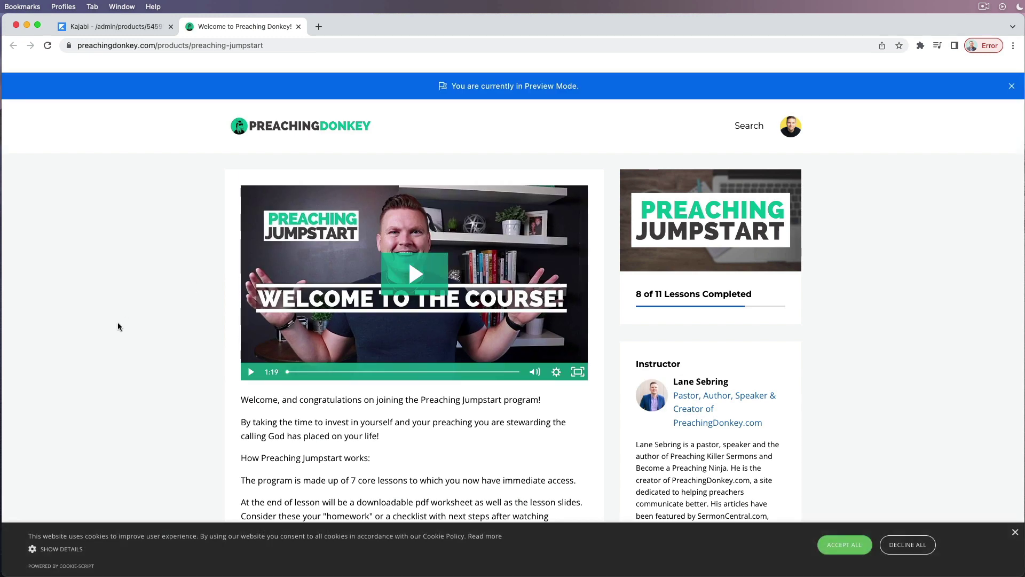
{"action": "left_click", "coordinate": [1010, 87]}
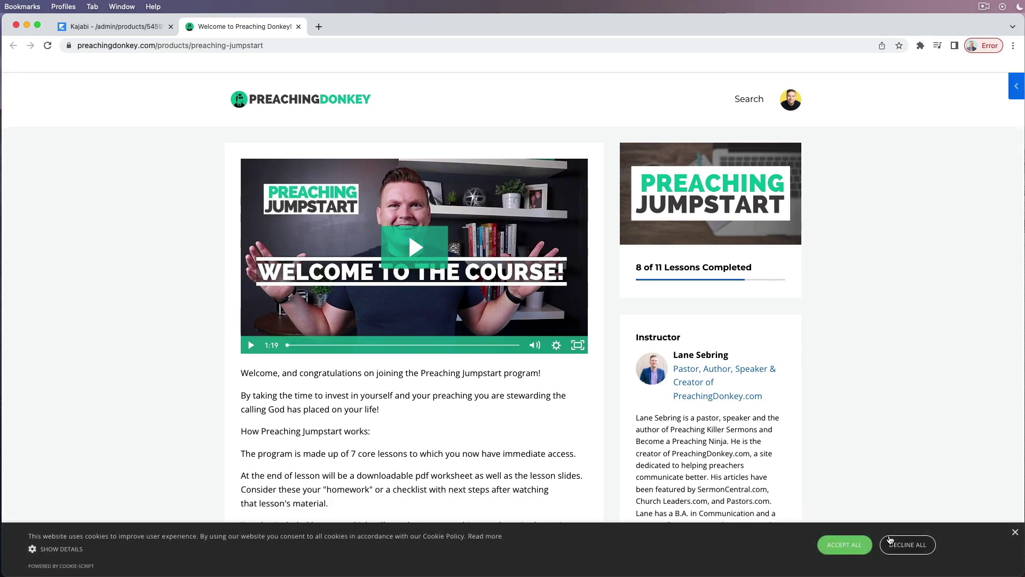
{"action": "left_click", "coordinate": [850, 546]}
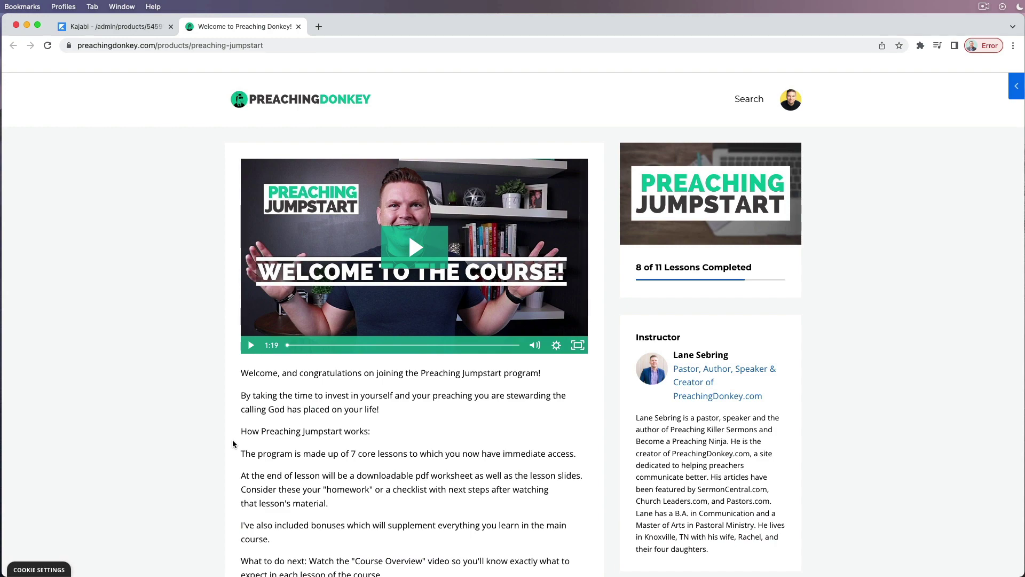
Step: Browse the previewed course's lesson list, and open Lesson 1: Choose to Preach to examine its video, description and downloads
{"action": "scroll", "coordinate": [233, 443], "scroll_direction": "down", "scroll_amount": 7}
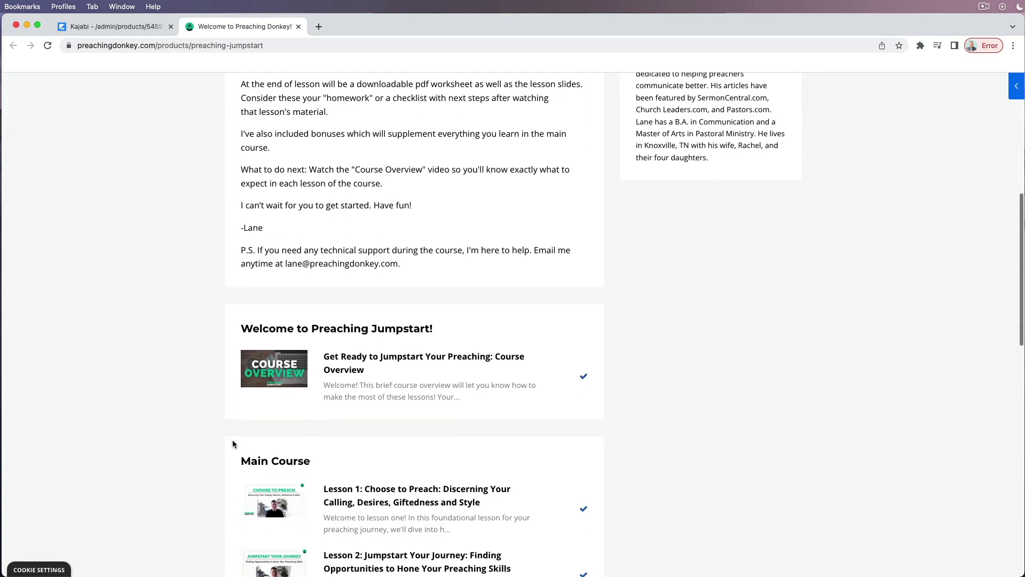
{"action": "scroll", "coordinate": [233, 443], "scroll_direction": "down", "scroll_amount": 9}
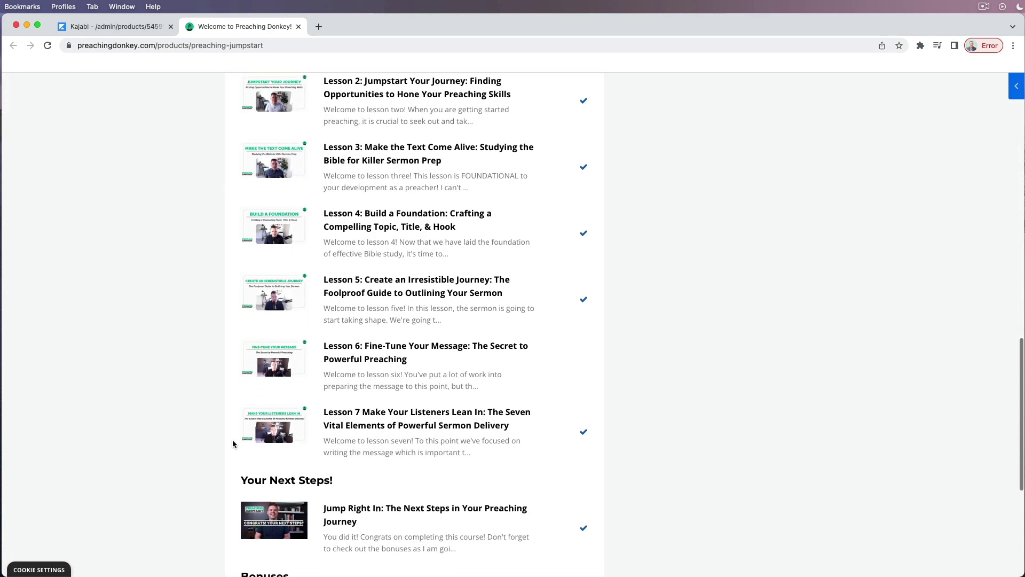
{"action": "scroll", "coordinate": [233, 443], "scroll_direction": "up", "scroll_amount": 16}
{"action": "scroll", "coordinate": [408, 235], "scroll_direction": "down", "scroll_amount": 7}
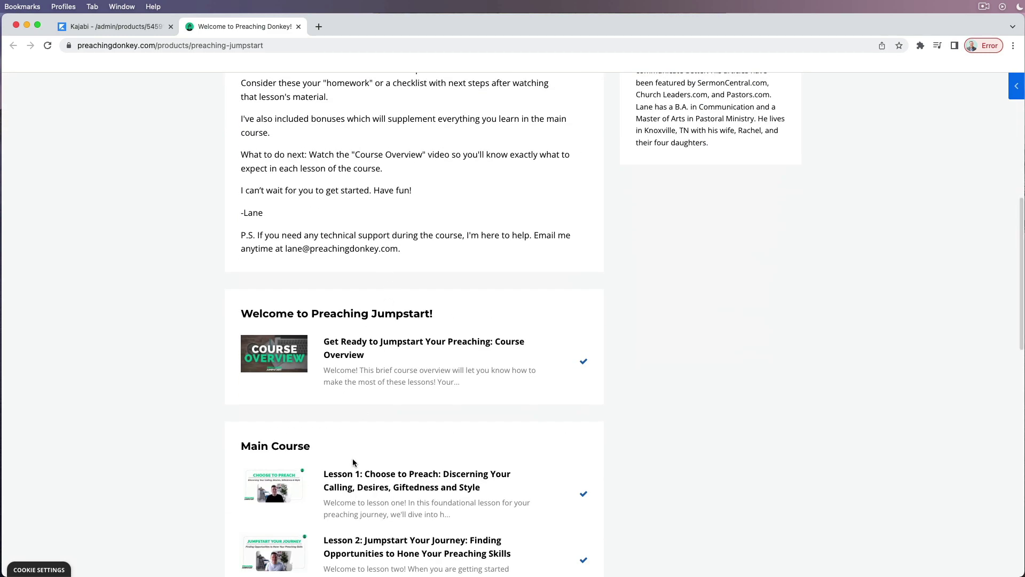
{"action": "left_click", "coordinate": [355, 489]}
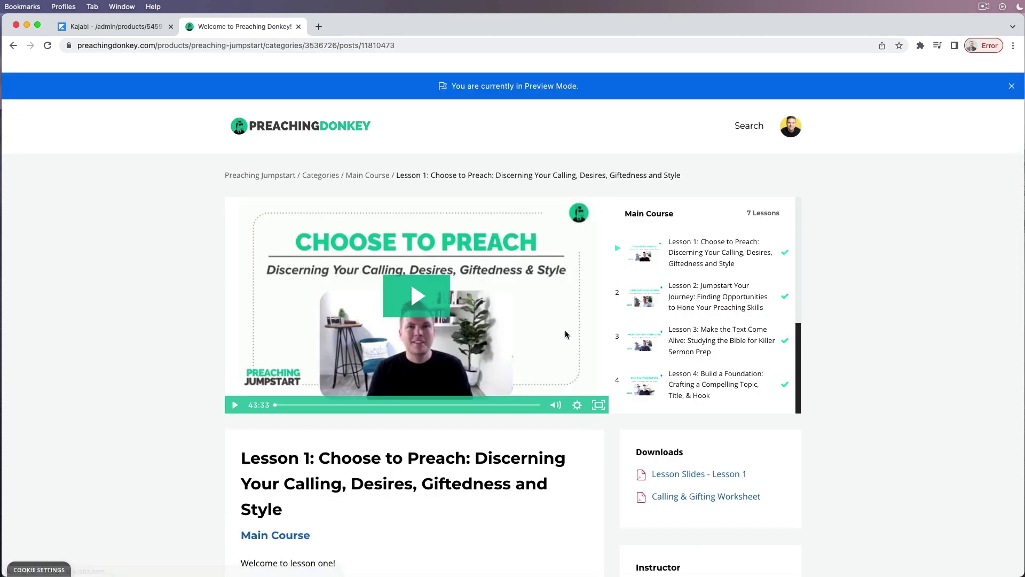
{"action": "scroll", "coordinate": [373, 410], "scroll_direction": "down", "scroll_amount": 2}
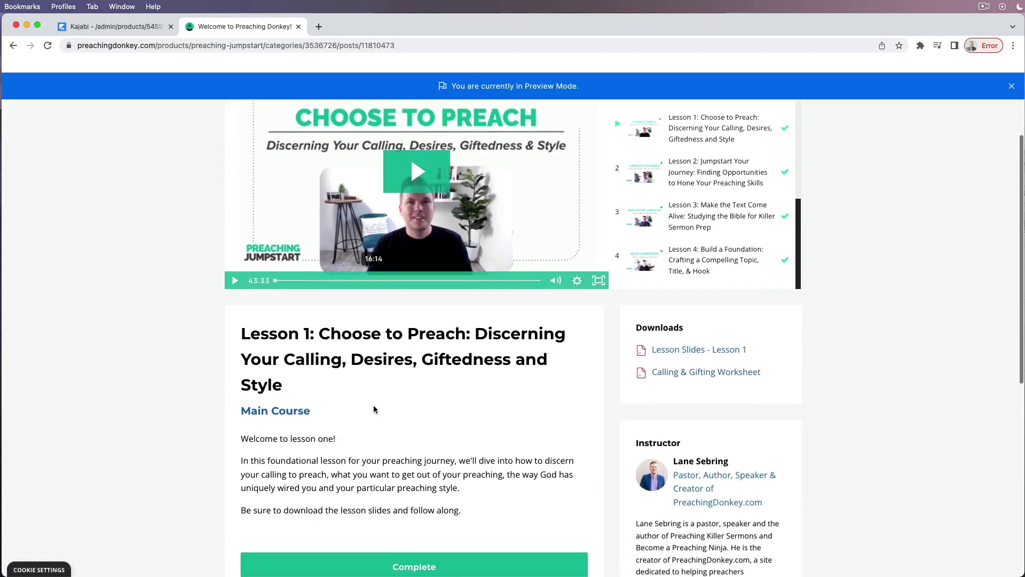
{"action": "scroll", "coordinate": [376, 374], "scroll_direction": "down", "scroll_amount": 5}
{"action": "scroll", "coordinate": [377, 369], "scroll_direction": "up", "scroll_amount": 8}
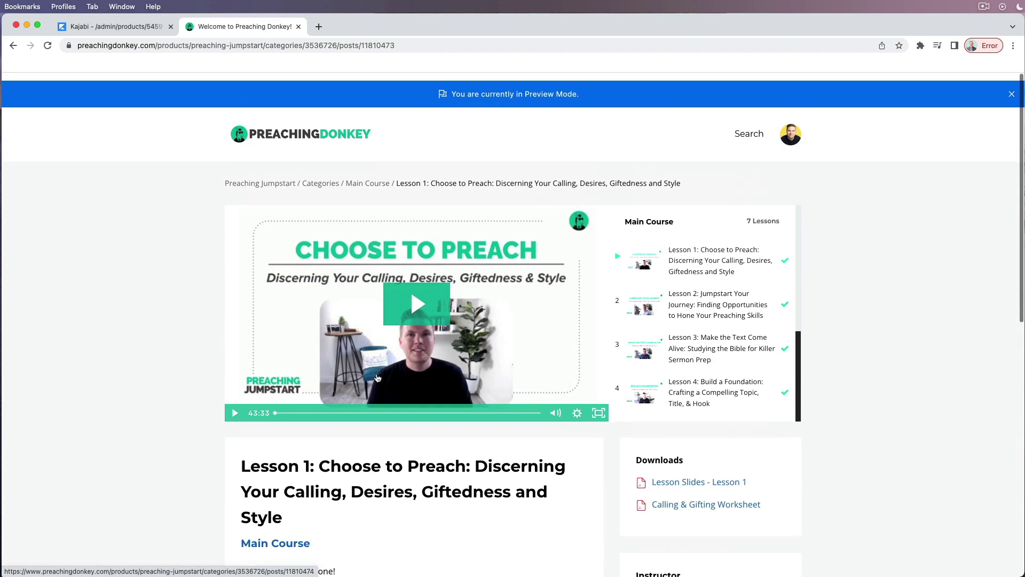
Step: Close the course preview and open The Preaching Donkey Podcast to look through its episode list
{"action": "key", "text": "super+w"}
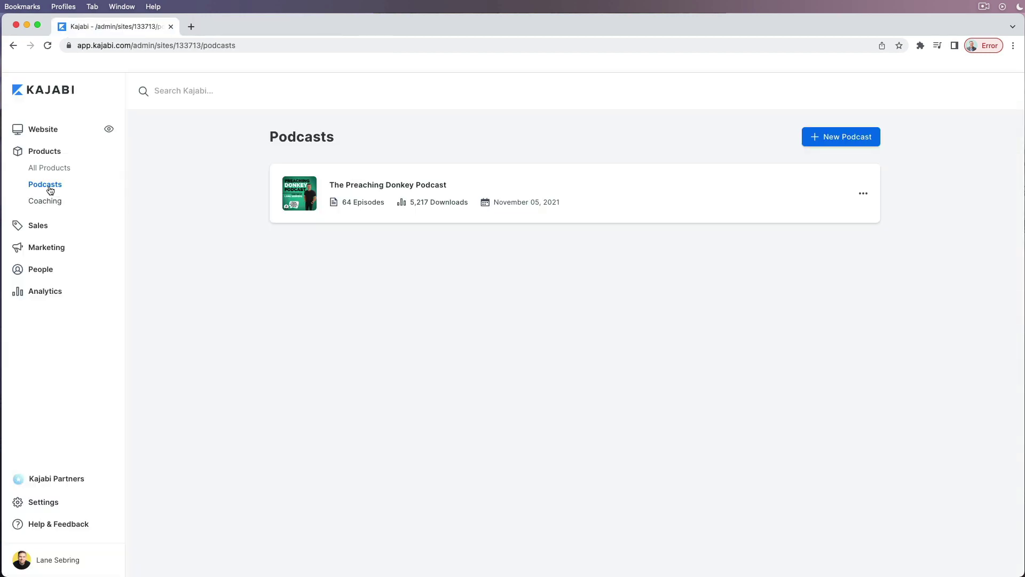
{"action": "left_click", "coordinate": [387, 185]}
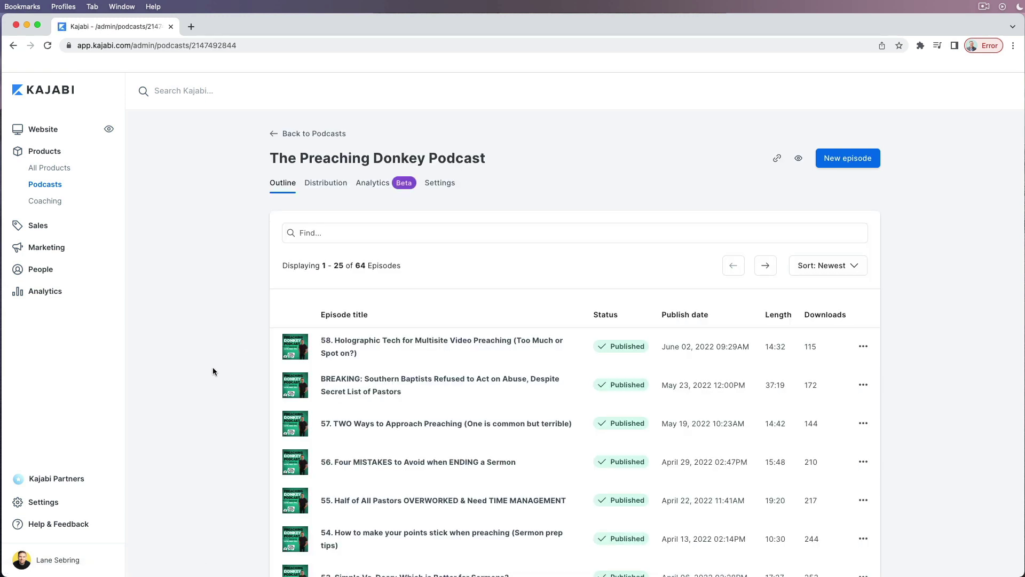
{"action": "scroll", "coordinate": [212, 367], "scroll_direction": "down", "scroll_amount": 3}
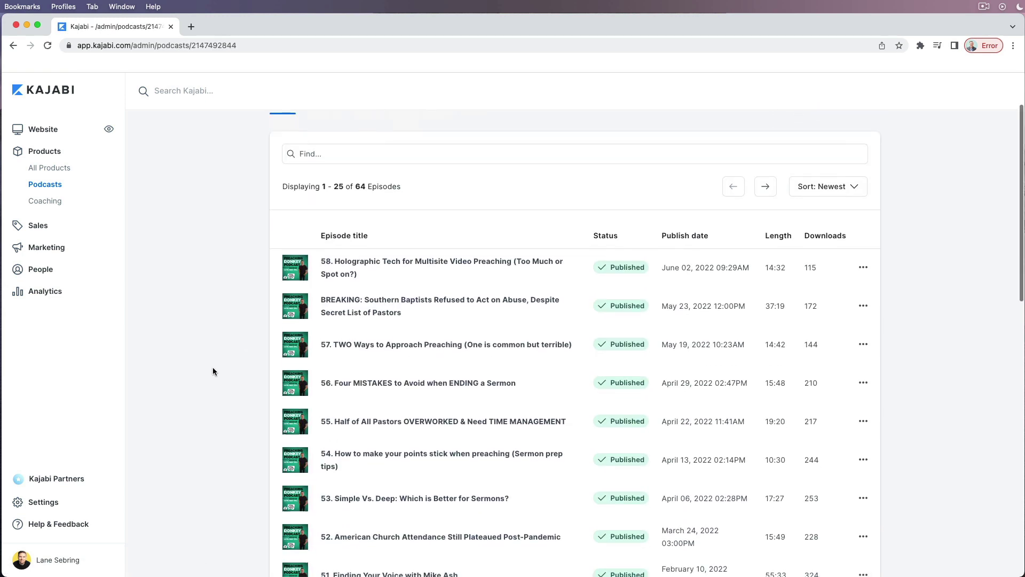
Step: Look through the rest of The Preaching Donkey Podcast's episode list, and view the Coaching page under Products
{"action": "scroll", "coordinate": [212, 367], "scroll_direction": "up", "scroll_amount": 3}
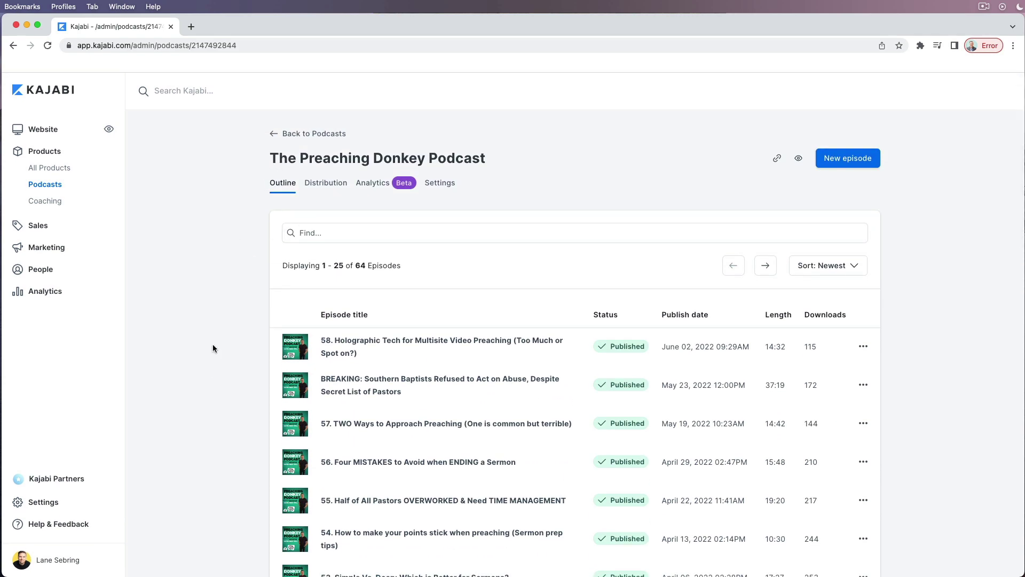
{"action": "scroll", "coordinate": [212, 346], "scroll_direction": "down", "scroll_amount": 10}
{"action": "scroll", "coordinate": [212, 346], "scroll_direction": "up", "scroll_amount": 10}
{"action": "left_click", "coordinate": [52, 203]}
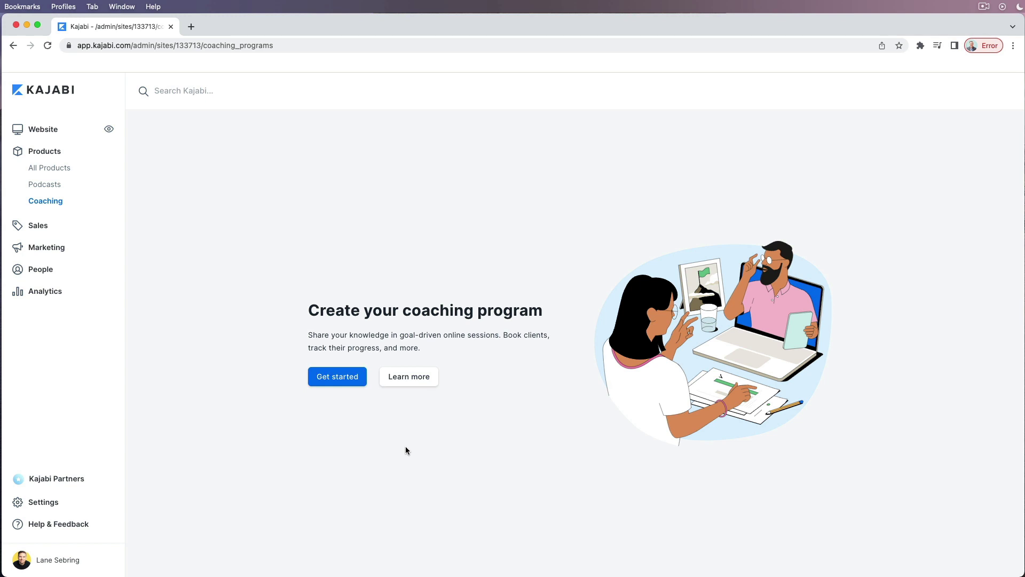
Step: Open the offer Killer Sermons Academy with Platinum Level Bonuses - 397 and examine its included products, access, post-purchase and automation settings
{"action": "left_click", "coordinate": [37, 227]}
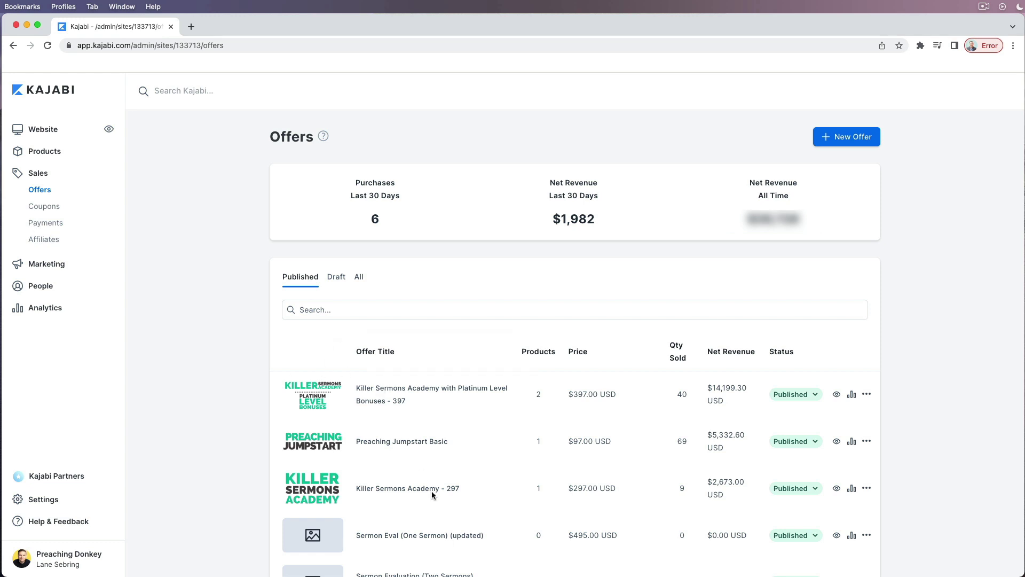
{"action": "left_click", "coordinate": [383, 392]}
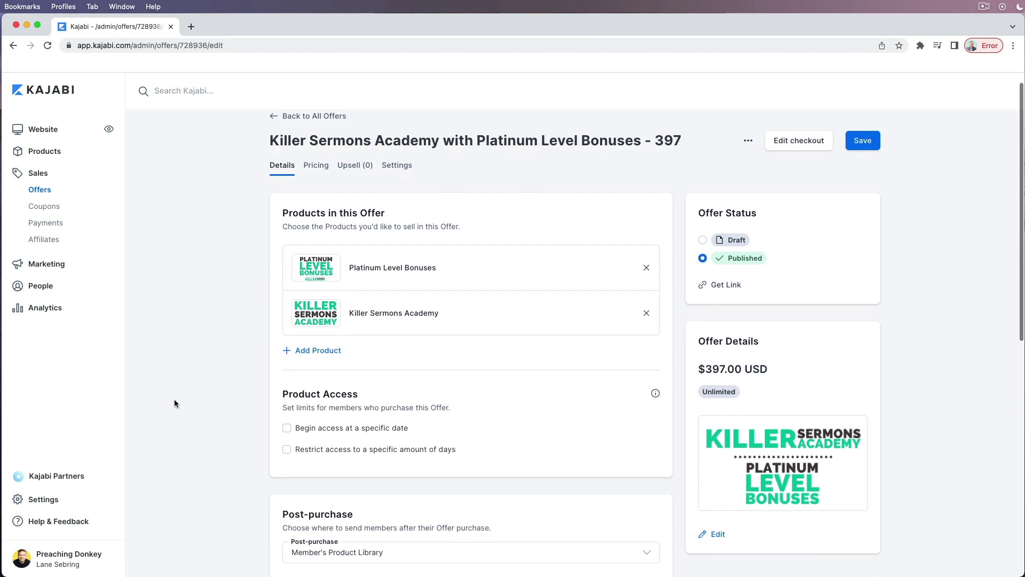
{"action": "scroll", "coordinate": [174, 400], "scroll_direction": "down", "scroll_amount": 7}
{"action": "scroll", "coordinate": [174, 403], "scroll_direction": "down", "scroll_amount": 2}
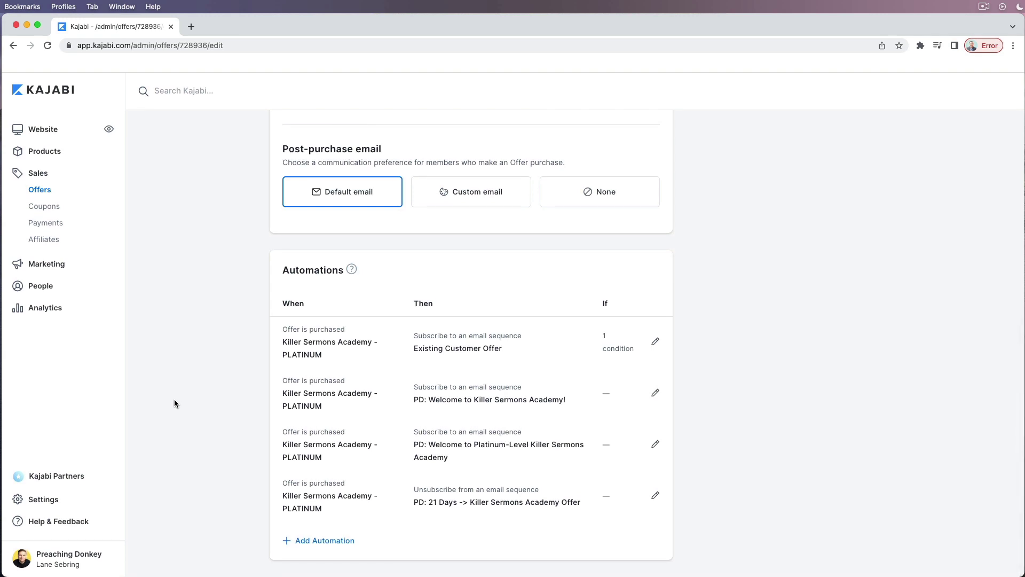
{"action": "scroll", "coordinate": [174, 403], "scroll_direction": "up", "scroll_amount": 10}
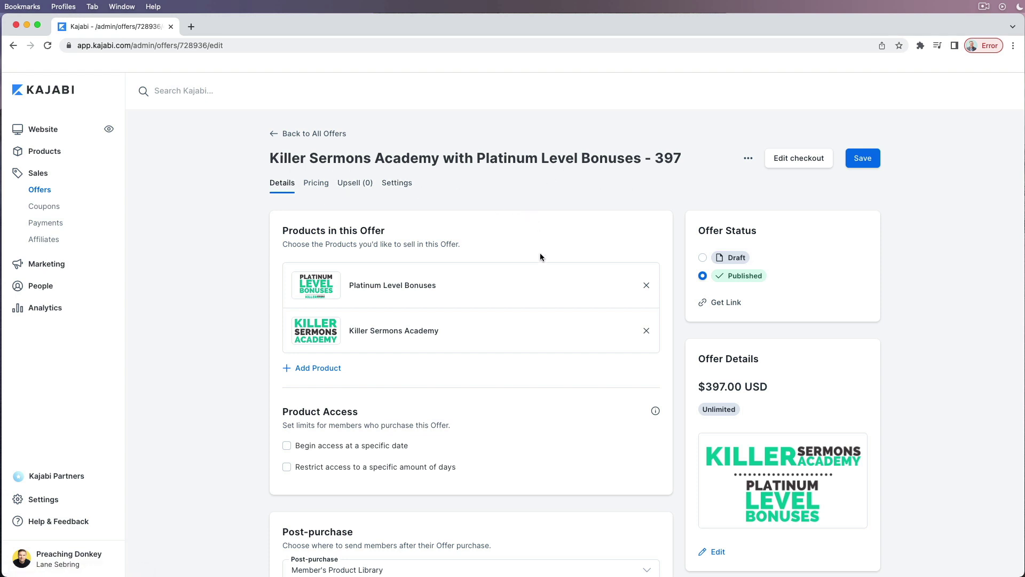
{"action": "scroll", "coordinate": [540, 264], "scroll_direction": "down", "scroll_amount": 6}
{"action": "scroll", "coordinate": [540, 264], "scroll_direction": "down", "scroll_amount": 3}
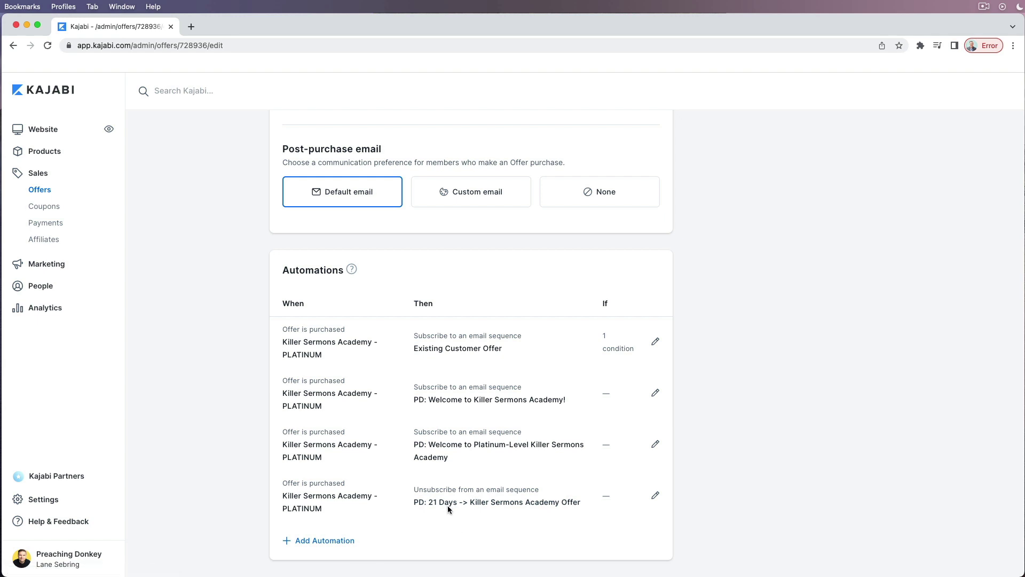
{"action": "scroll", "coordinate": [201, 437], "scroll_direction": "up", "scroll_amount": 8}
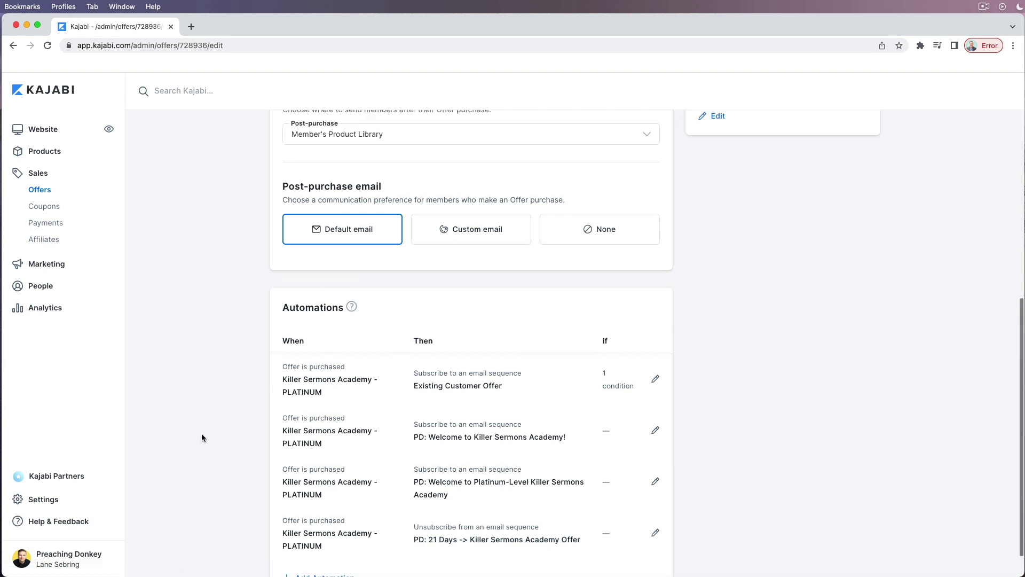
{"action": "scroll", "coordinate": [201, 436], "scroll_direction": "up", "scroll_amount": 2}
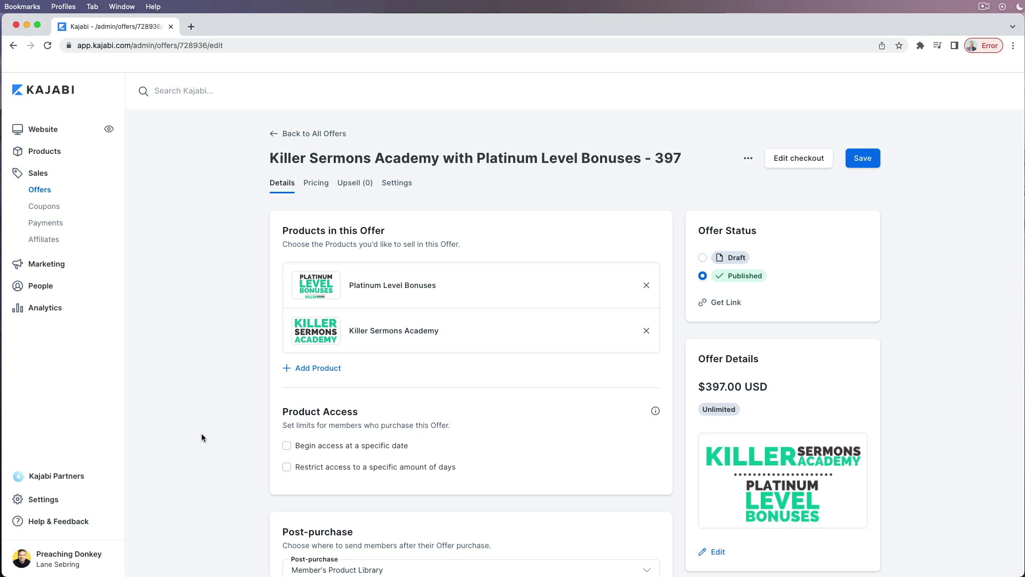
Step: Review the remaining Sales pages: Coupons, Payments and Affiliates
{"action": "left_click", "coordinate": [70, 208]}
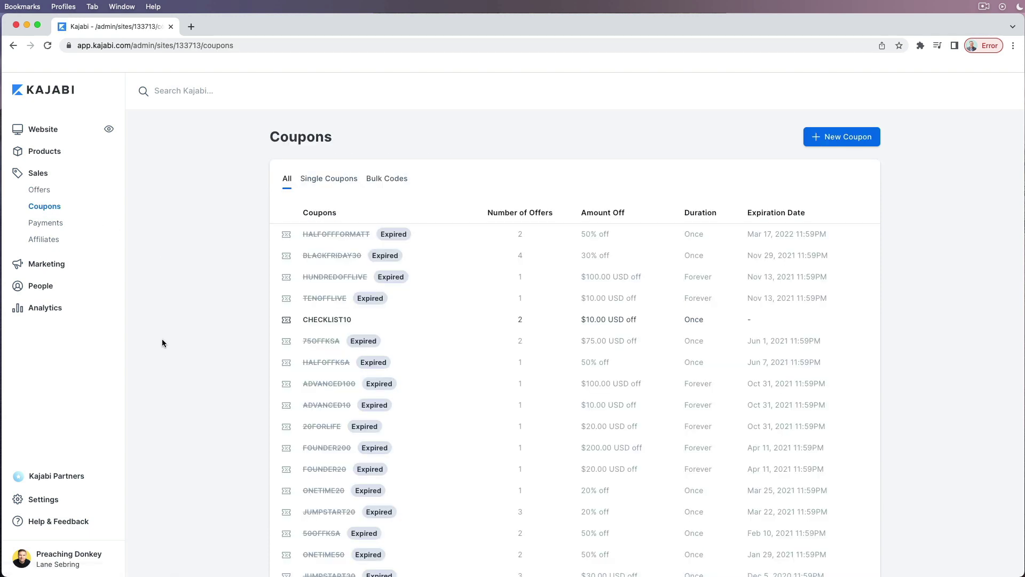
{"action": "left_click", "coordinate": [50, 226]}
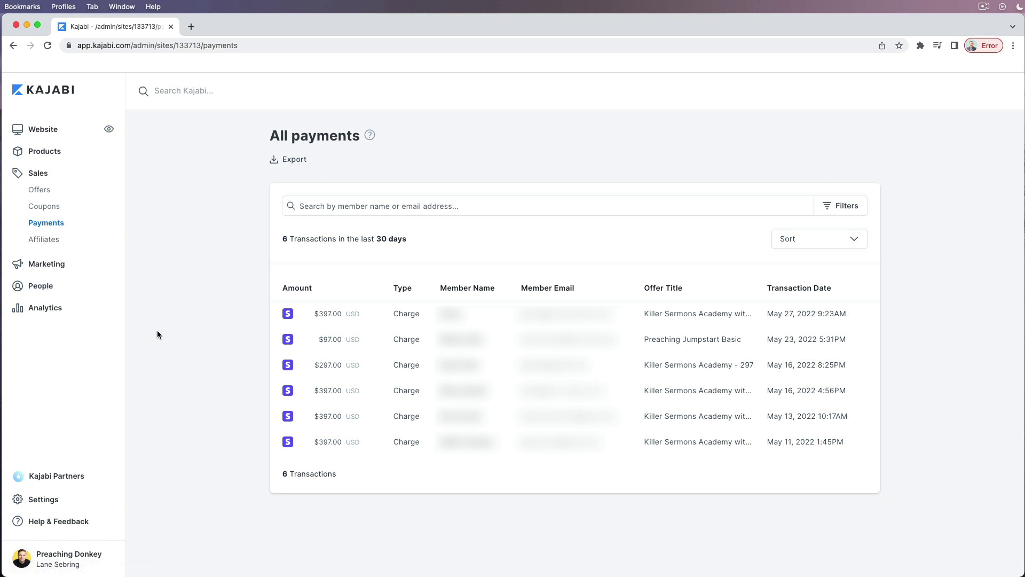
{"action": "left_click", "coordinate": [44, 241]}
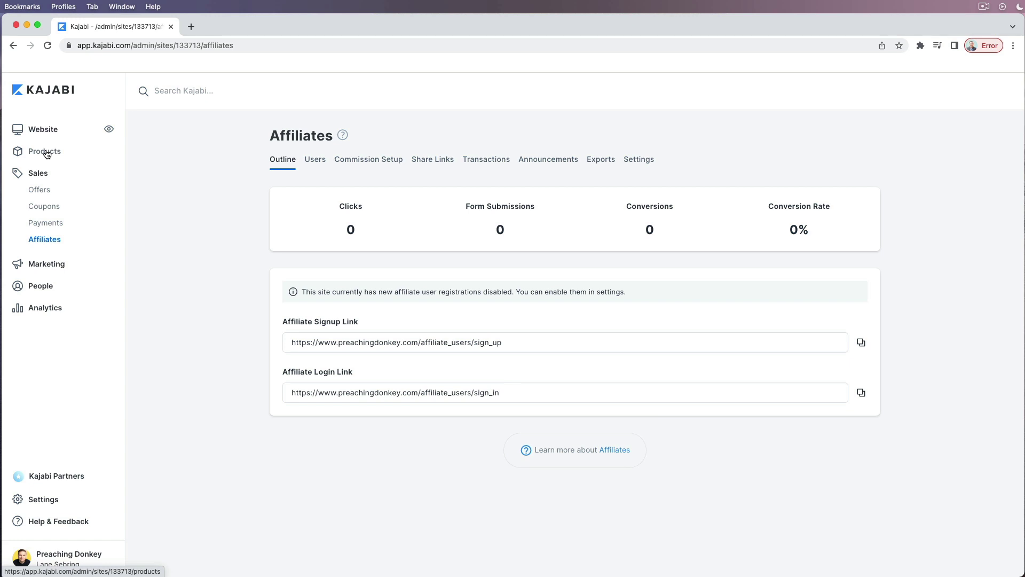
Step: View the report of the BREAKING: Southern Baptists email campaign, then inspect the Killer Sermons Academy Sales Page + Checkout pipeline and return to the pipelines list
{"action": "left_click", "coordinate": [45, 266]}
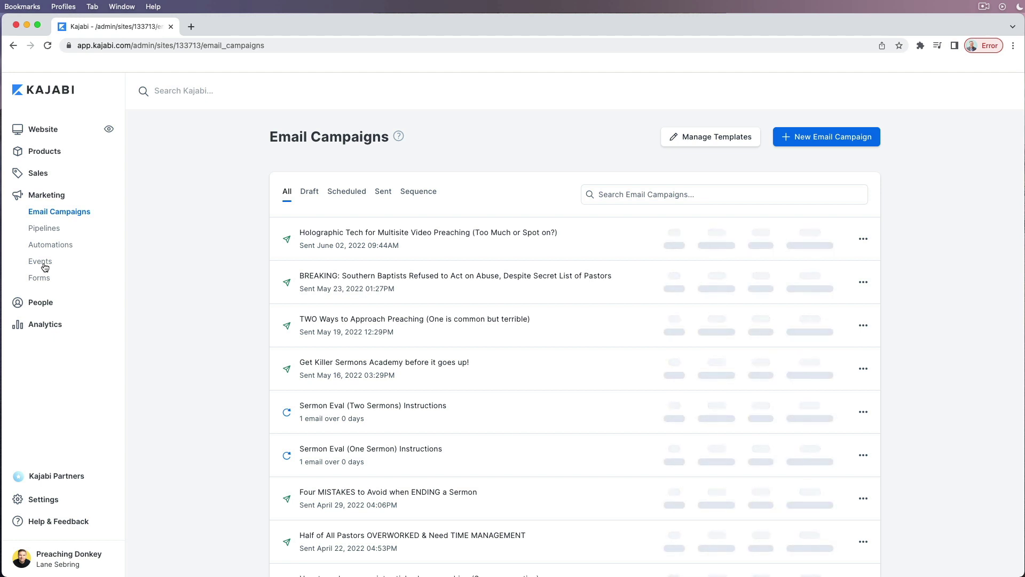
{"action": "left_click", "coordinate": [343, 277]}
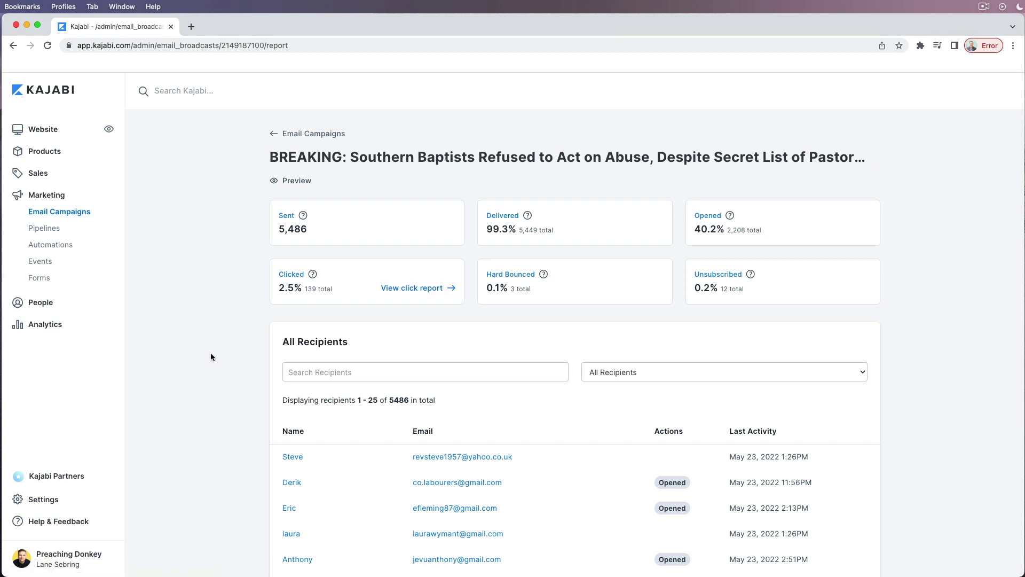
{"action": "left_click", "coordinate": [44, 228]}
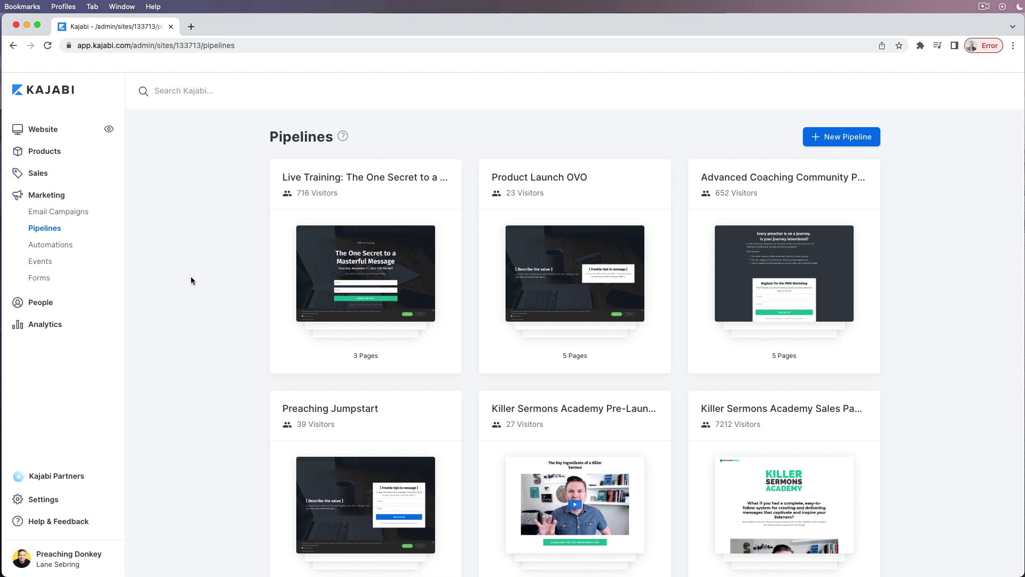
{"action": "left_click", "coordinate": [797, 410]}
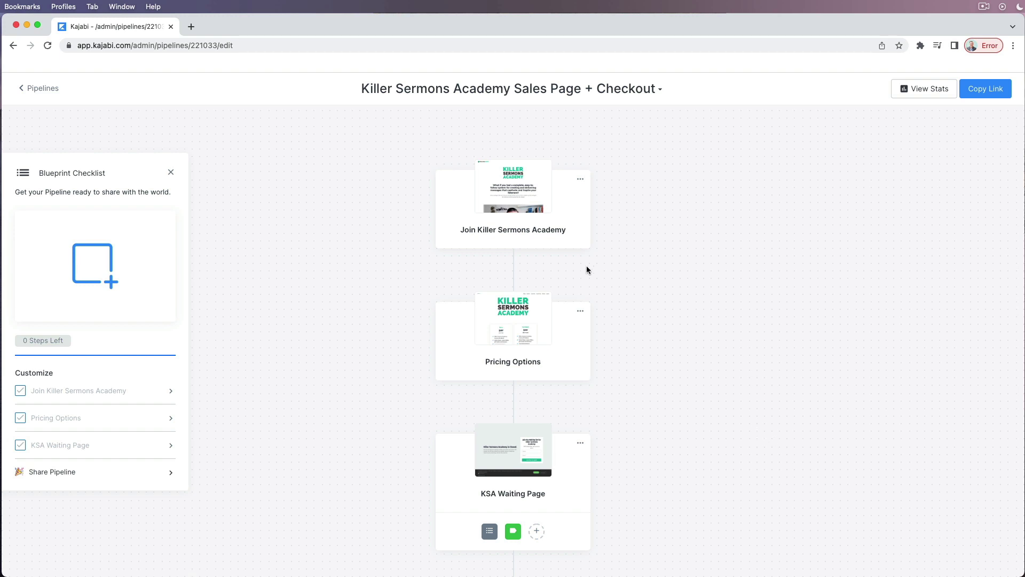
{"action": "left_click", "coordinate": [33, 89]}
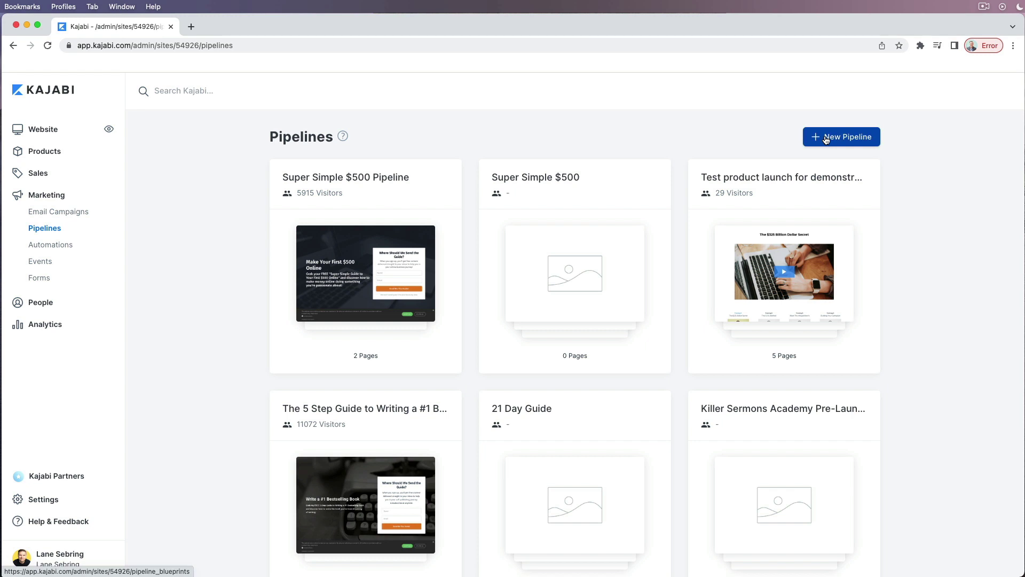
Step: Start a new pipeline and browse the available pipeline blueprints, including the legacy ones
{"action": "left_click", "coordinate": [826, 138]}
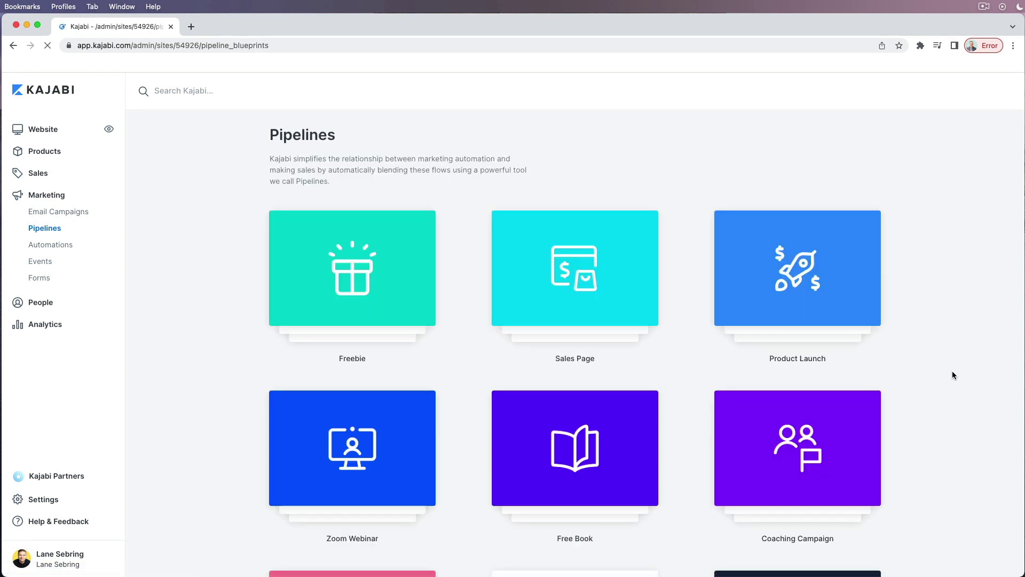
{"action": "scroll", "coordinate": [953, 374], "scroll_direction": "down", "scroll_amount": 3}
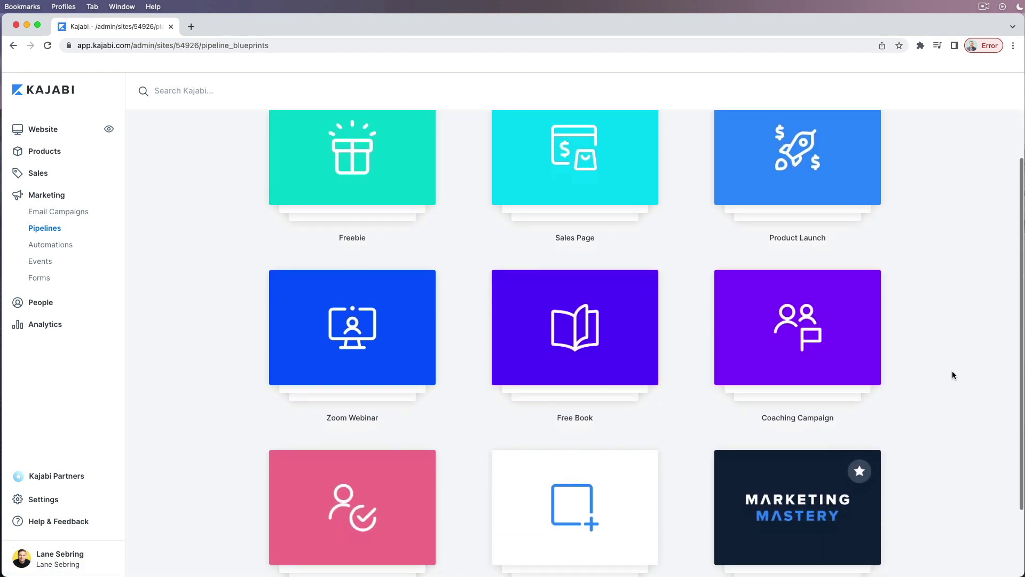
{"action": "scroll", "coordinate": [952, 374], "scroll_direction": "down", "scroll_amount": 2}
{"action": "scroll", "coordinate": [952, 372], "scroll_direction": "up", "scroll_amount": 5}
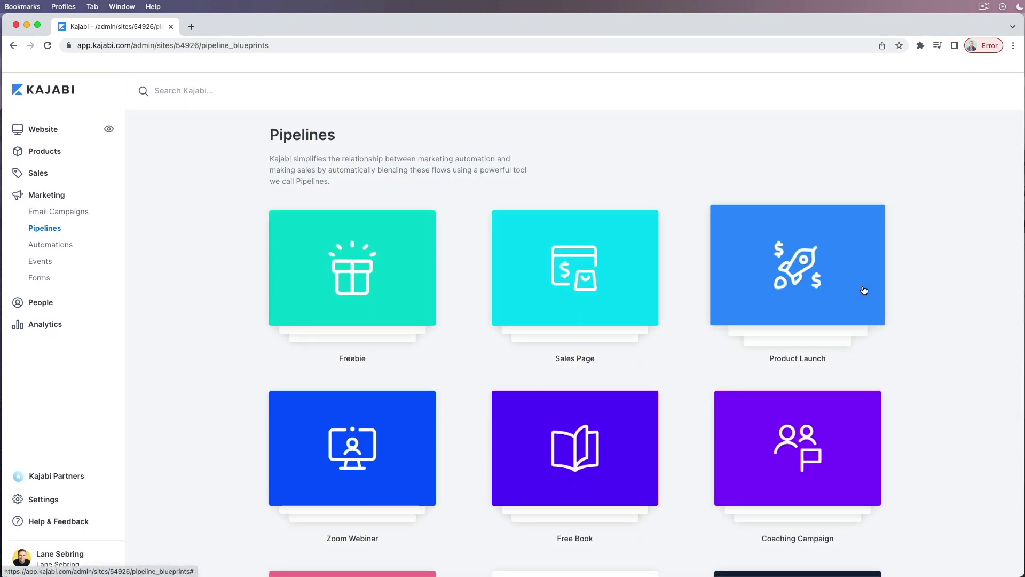
{"action": "scroll", "coordinate": [885, 389], "scroll_direction": "down", "scroll_amount": 4}
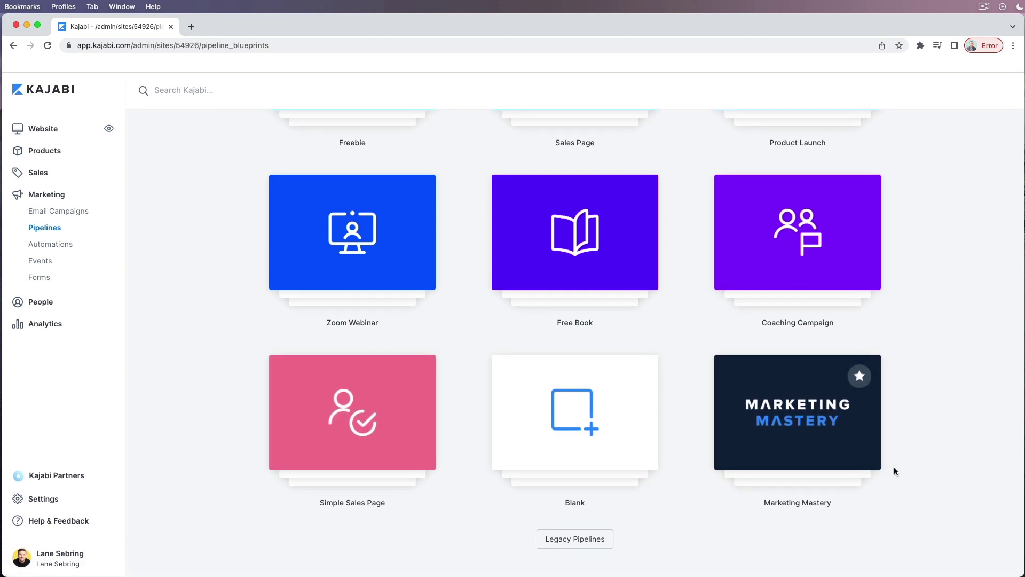
{"action": "scroll", "coordinate": [997, 447], "scroll_direction": "down", "scroll_amount": 5}
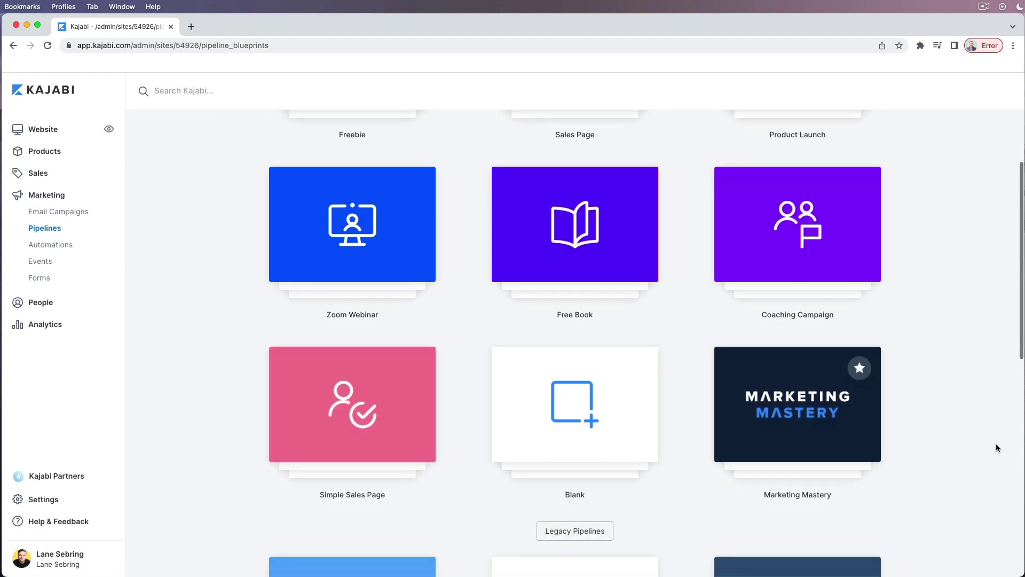
{"action": "scroll", "coordinate": [998, 448], "scroll_direction": "down", "scroll_amount": 3}
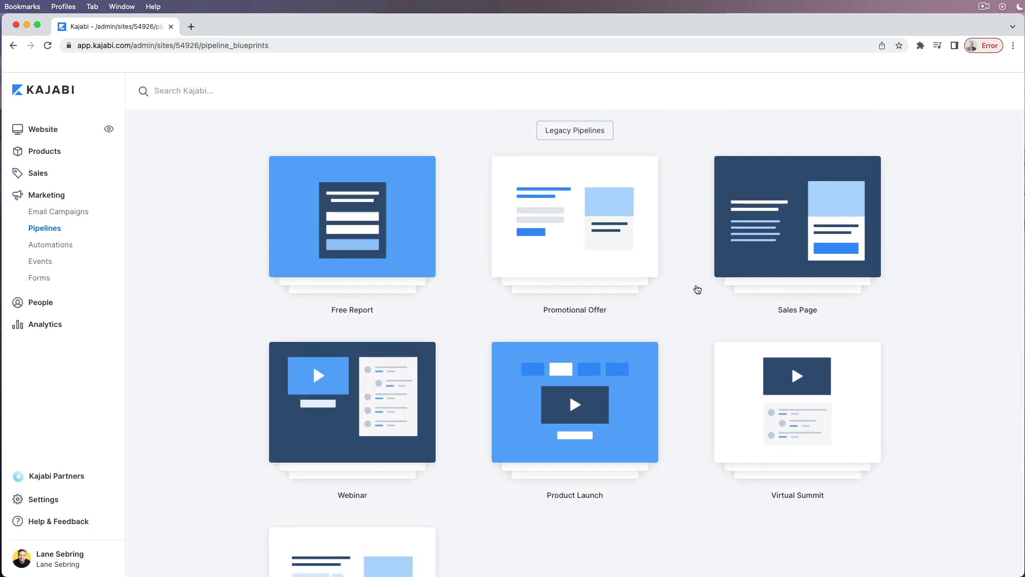
{"action": "scroll", "coordinate": [393, 440], "scroll_direction": "down", "scroll_amount": 3}
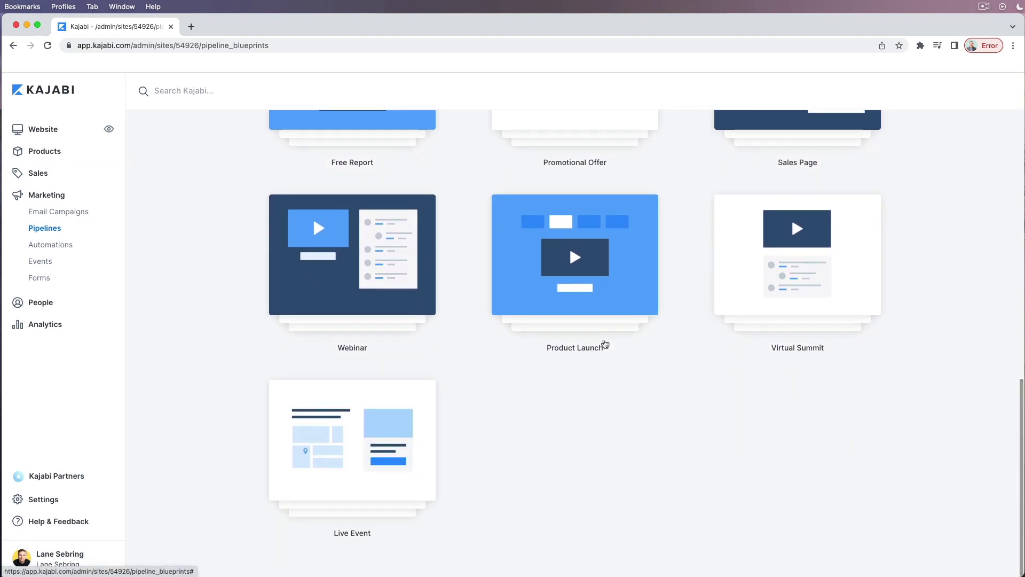
{"action": "scroll", "coordinate": [850, 395], "scroll_direction": "up", "scroll_amount": 15}
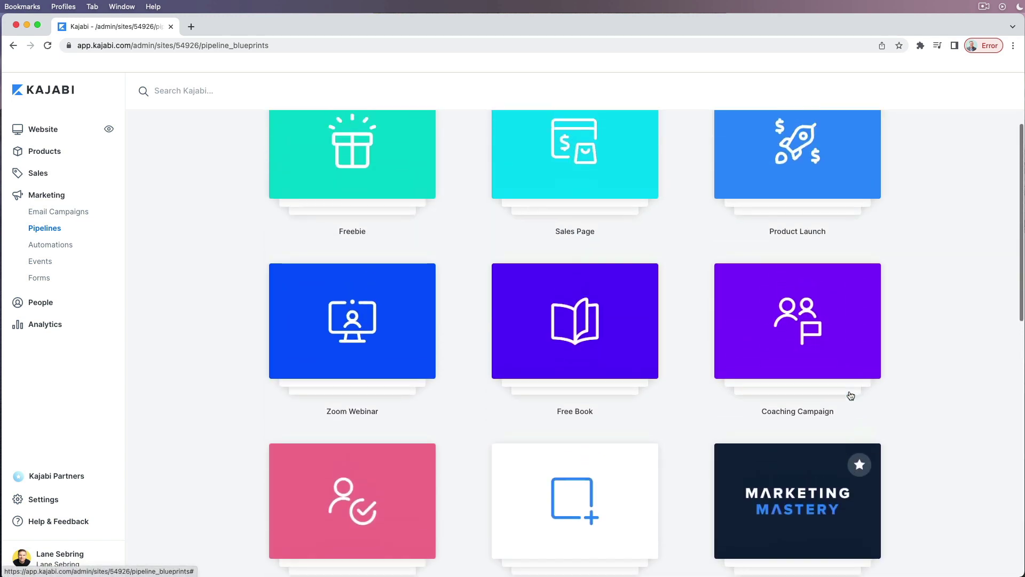
{"action": "scroll", "coordinate": [850, 395], "scroll_direction": "down", "scroll_amount": 15}
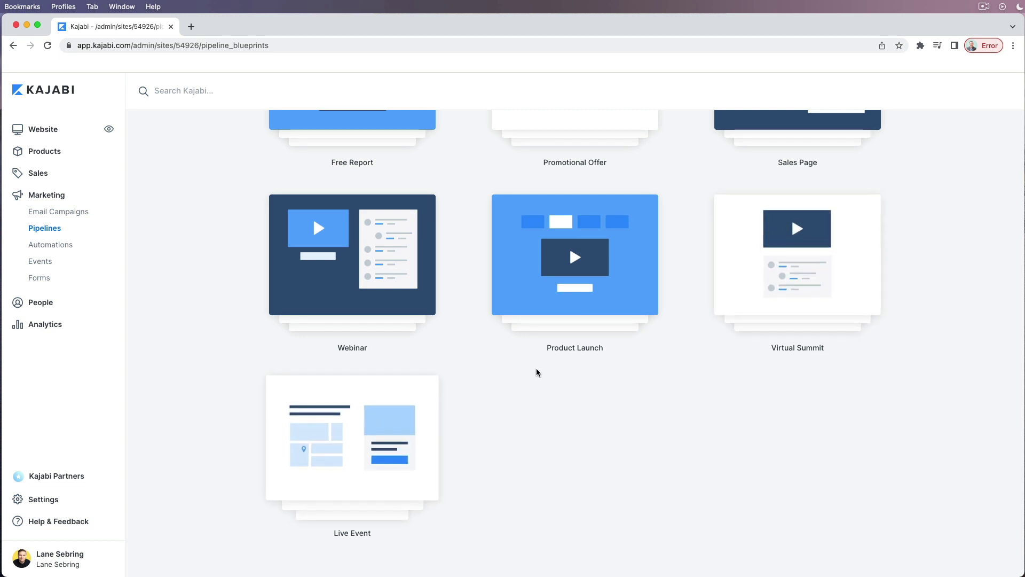
{"action": "scroll", "coordinate": [598, 395], "scroll_direction": "up", "scroll_amount": 7}
{"action": "scroll", "coordinate": [659, 417], "scroll_direction": "up", "scroll_amount": 7}
{"action": "scroll", "coordinate": [661, 421], "scroll_direction": "down", "scroll_amount": 2}
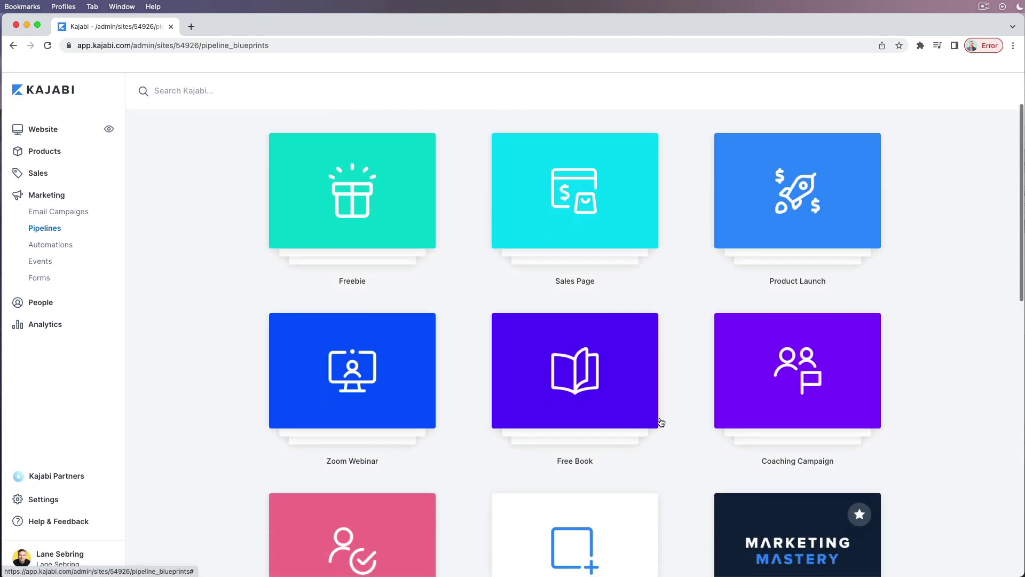
Step: Choose the Product Launch blueprint and play a few seconds of its introduction video before pausing it
{"action": "left_click", "coordinate": [793, 221]}
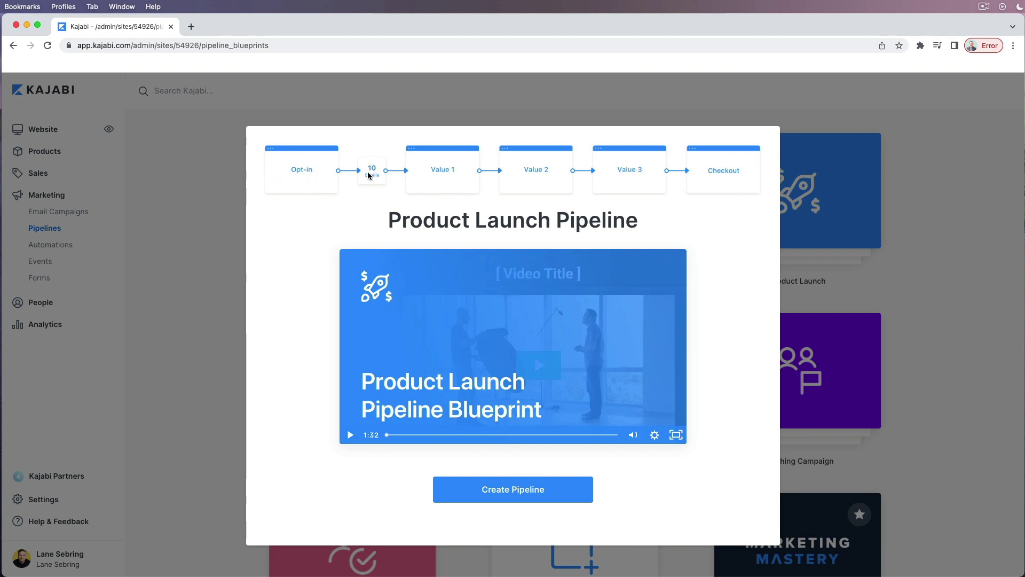
{"action": "left_click", "coordinate": [350, 436]}
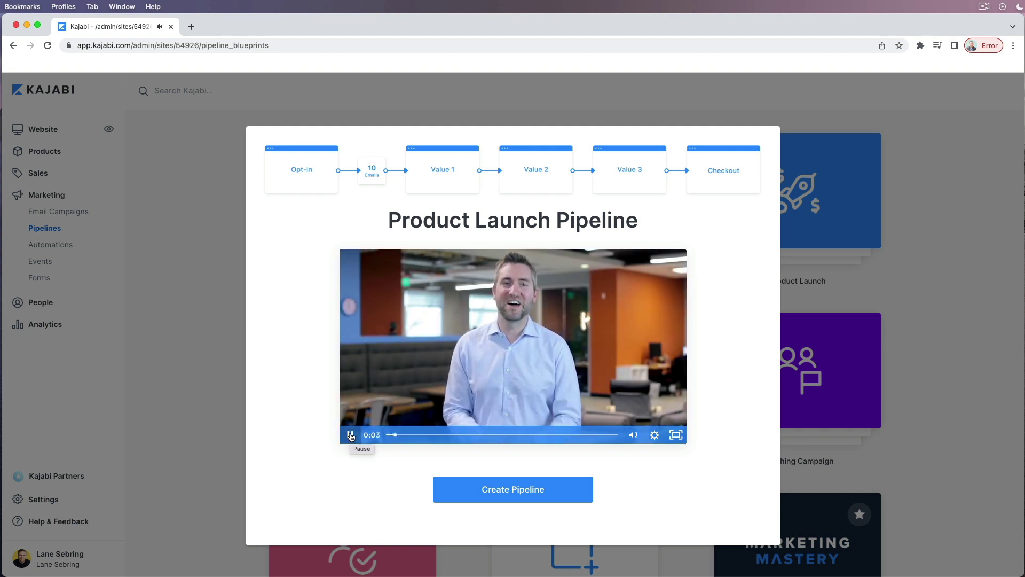
{"action": "left_click", "coordinate": [350, 436]}
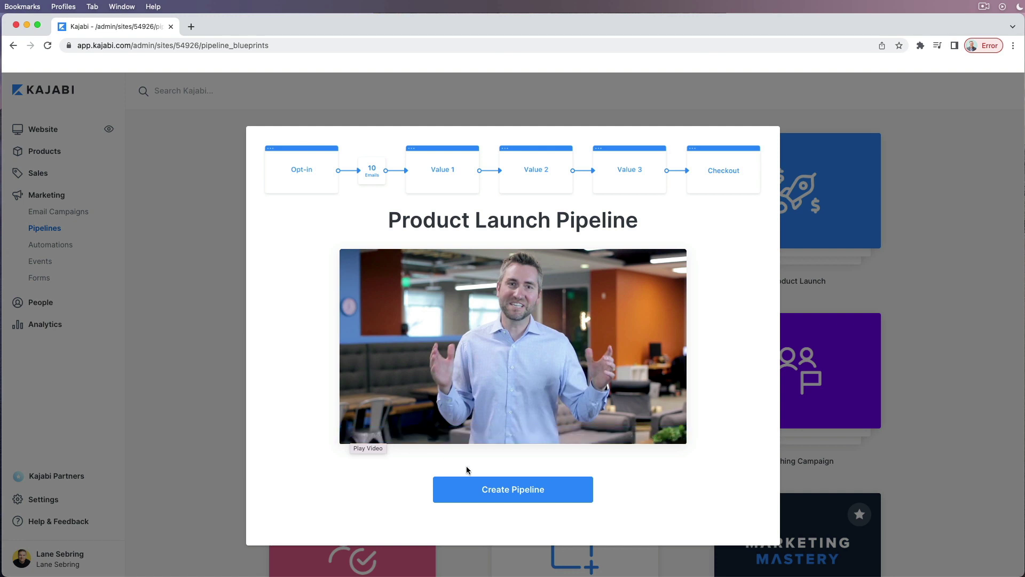
Step: Generate a Product Launch pipeline named Product Launch demo that sells the Private Coaching offer
{"action": "left_click", "coordinate": [513, 488]}
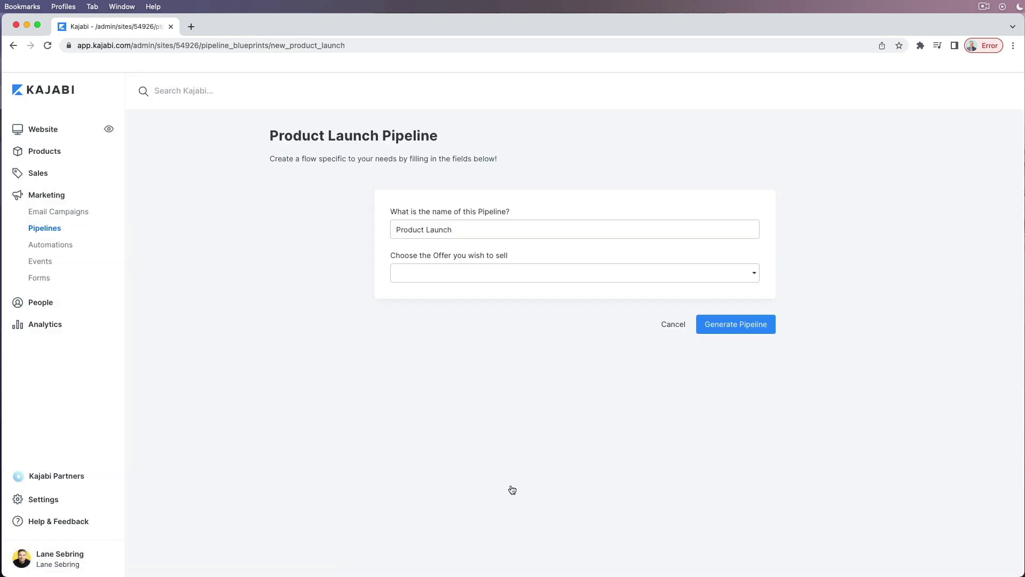
{"action": "left_click", "coordinate": [460, 235]}
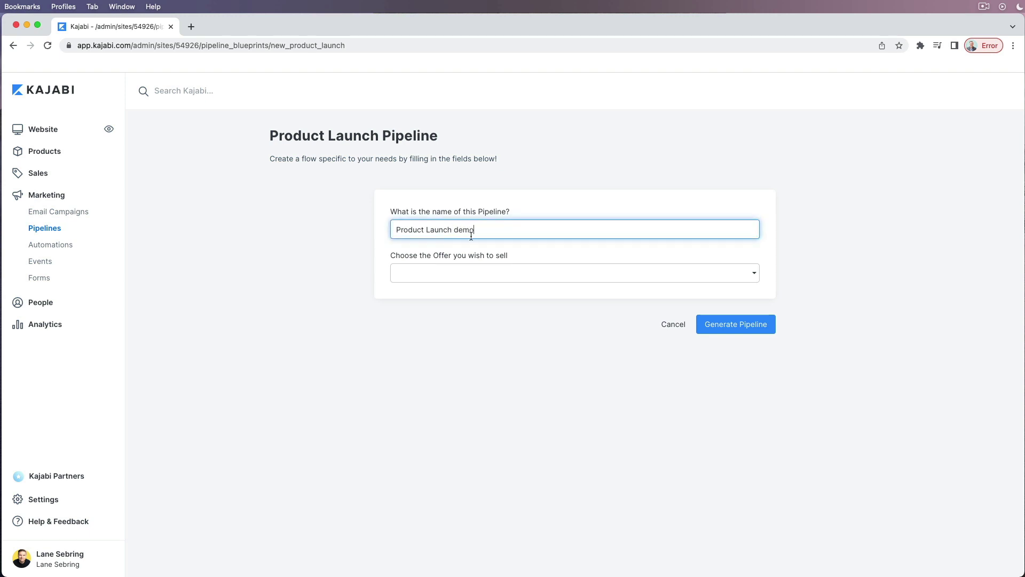
{"action": "left_click", "coordinate": [746, 274]}
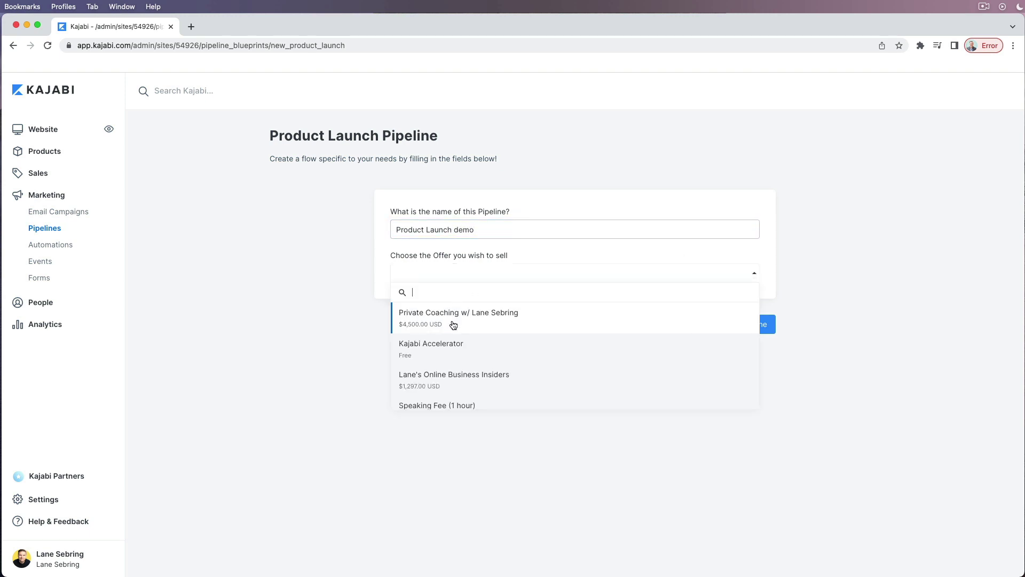
{"action": "left_click", "coordinate": [451, 320]}
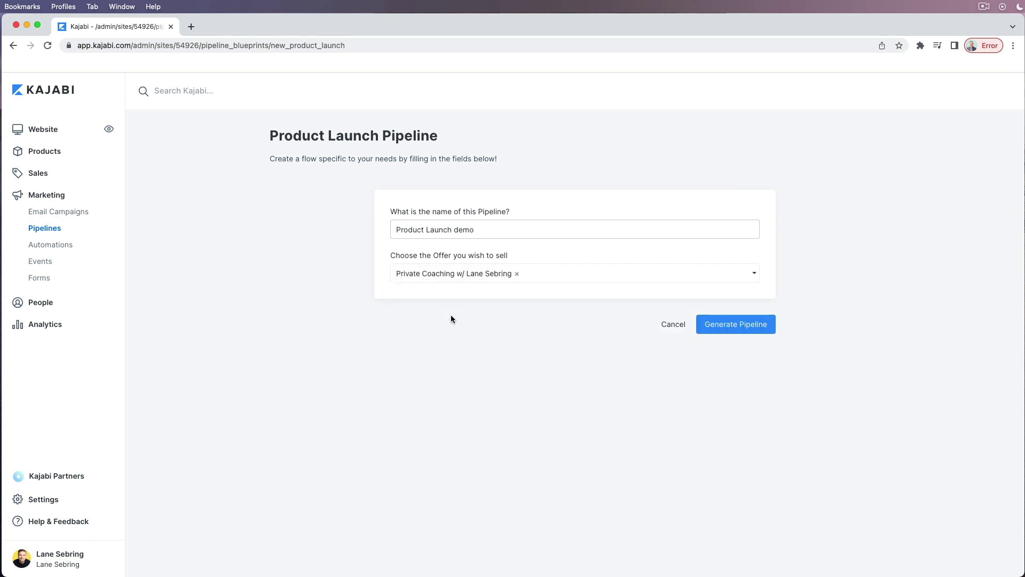
{"action": "left_click", "coordinate": [750, 319]}
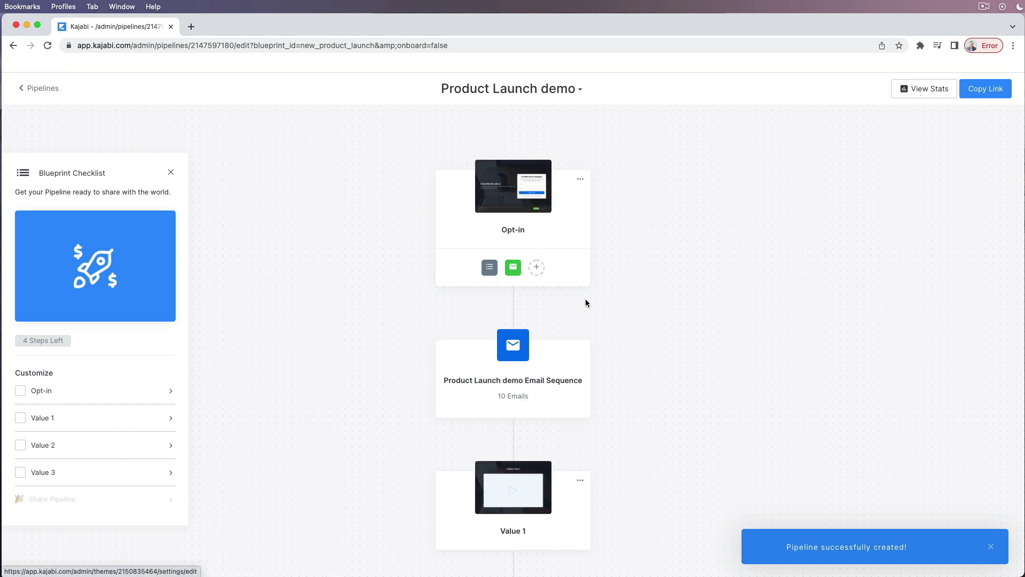
Step: Review the Product Launch demo pipeline from its opt-in to the offer checkout and open its Opt-in page
{"action": "scroll", "coordinate": [580, 383], "scroll_direction": "down", "scroll_amount": 3}
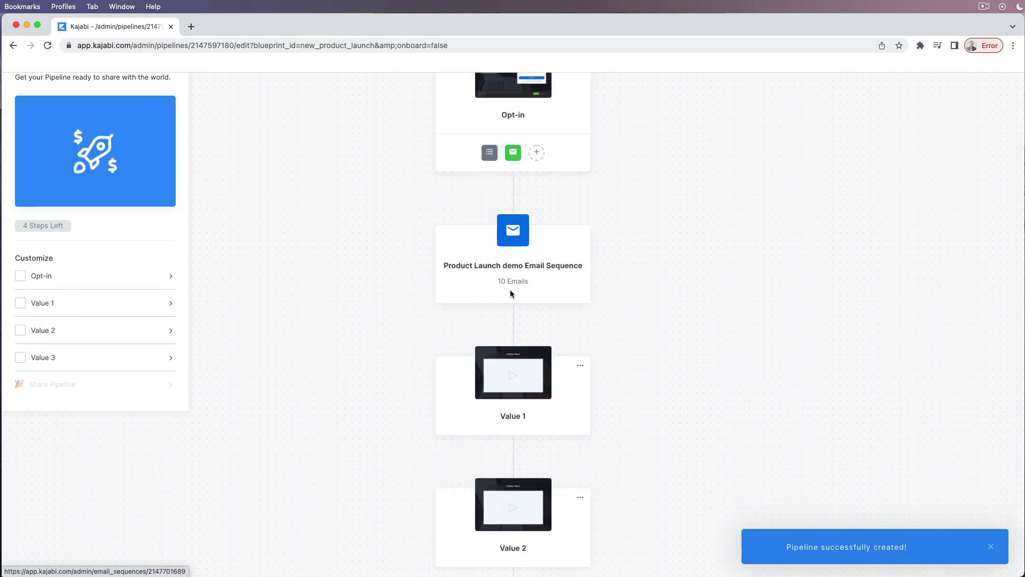
{"action": "scroll", "coordinate": [659, 362], "scroll_direction": "down", "scroll_amount": 3}
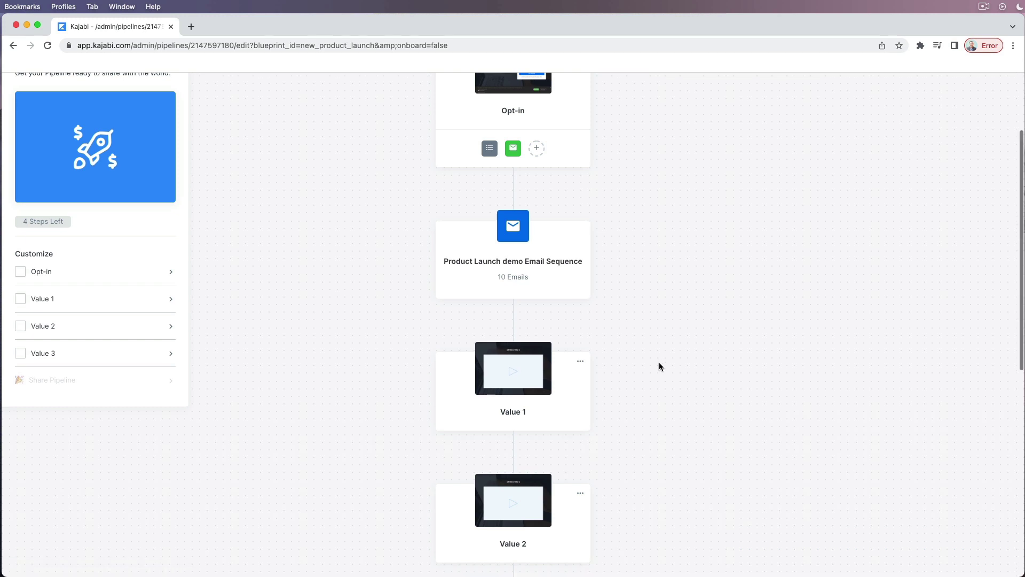
{"action": "scroll", "coordinate": [591, 411], "scroll_direction": "down", "scroll_amount": 3}
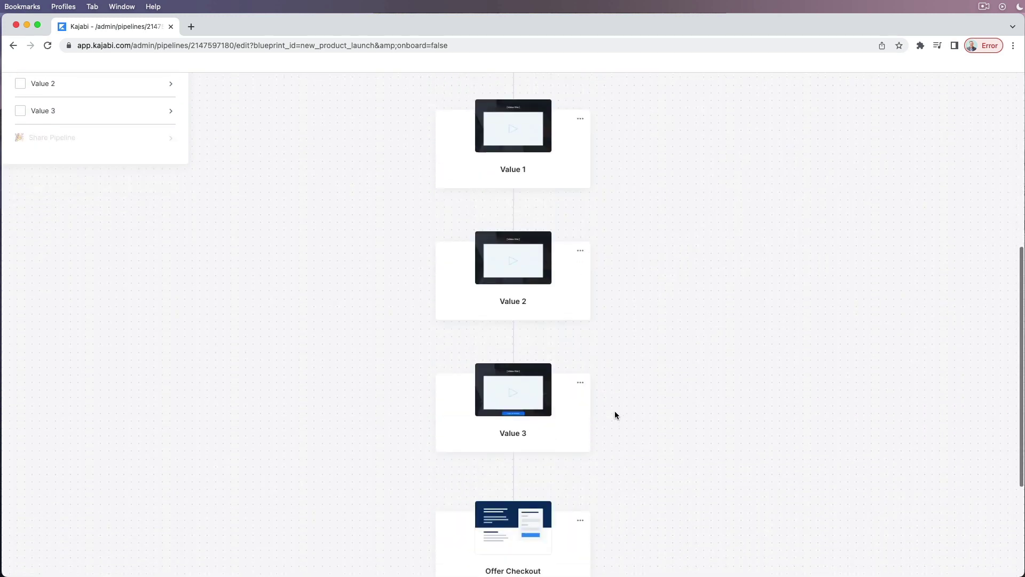
{"action": "scroll", "coordinate": [540, 458], "scroll_direction": "down", "scroll_amount": 2}
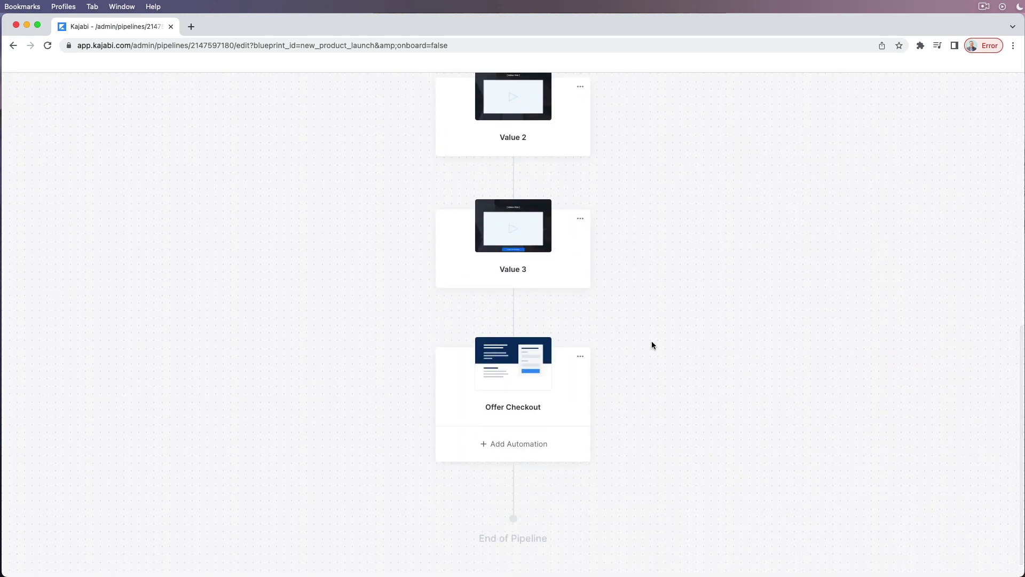
{"action": "scroll", "coordinate": [652, 341], "scroll_direction": "up", "scroll_amount": 10}
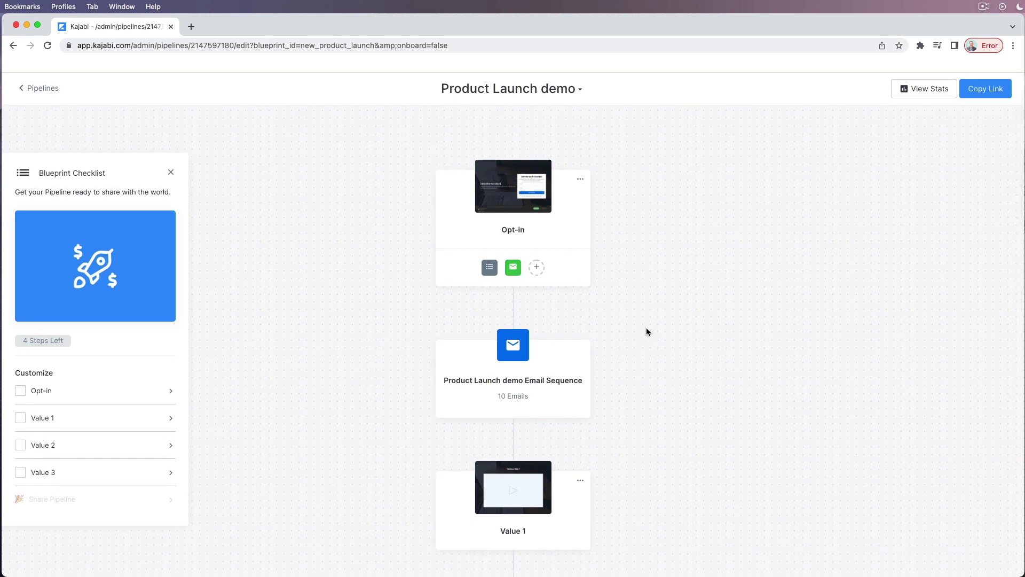
{"action": "left_click", "coordinate": [521, 200]}
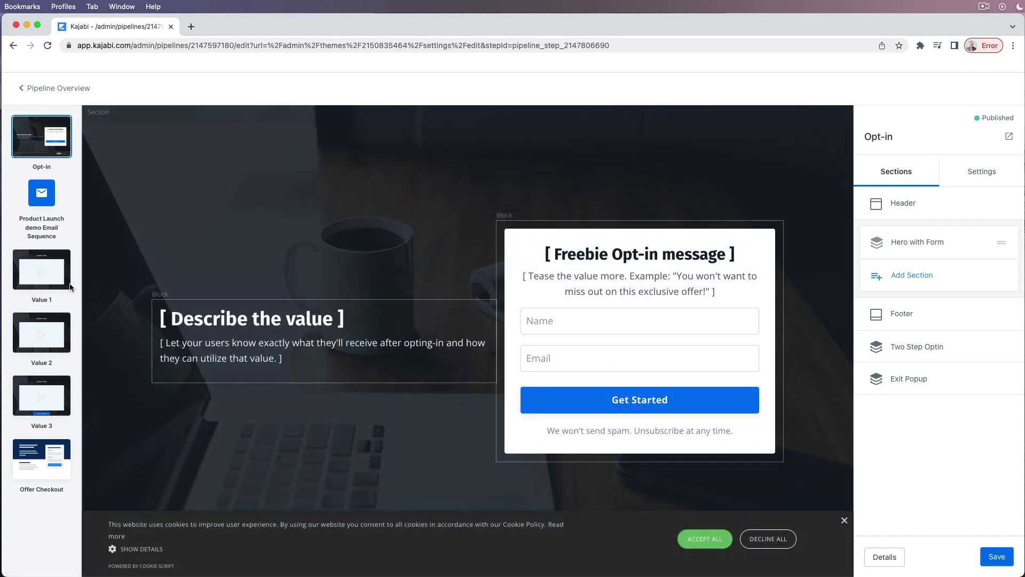
Step: Open the Product Launch demo Email Sequence and review its scheduled emails from Lesson Link to Final Reminder
{"action": "left_click", "coordinate": [39, 223]}
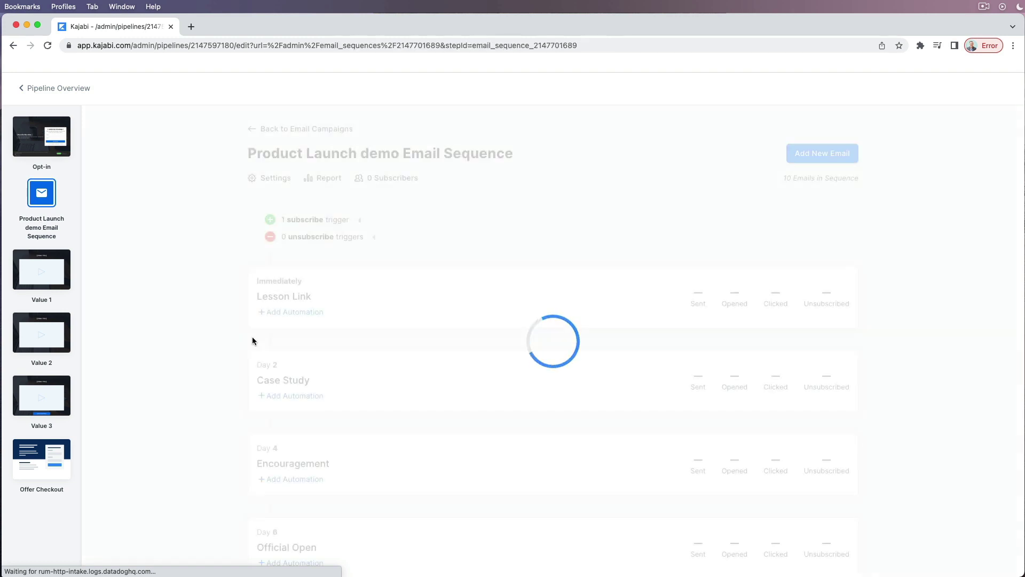
{"action": "scroll", "coordinate": [415, 369], "scroll_direction": "down", "scroll_amount": 10}
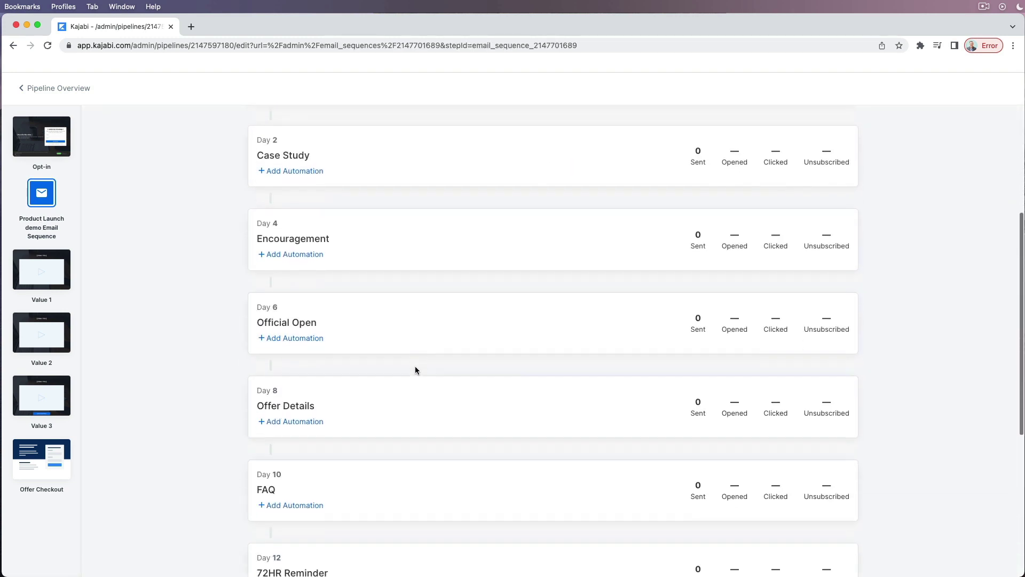
{"action": "scroll", "coordinate": [415, 370], "scroll_direction": "down", "scroll_amount": 1}
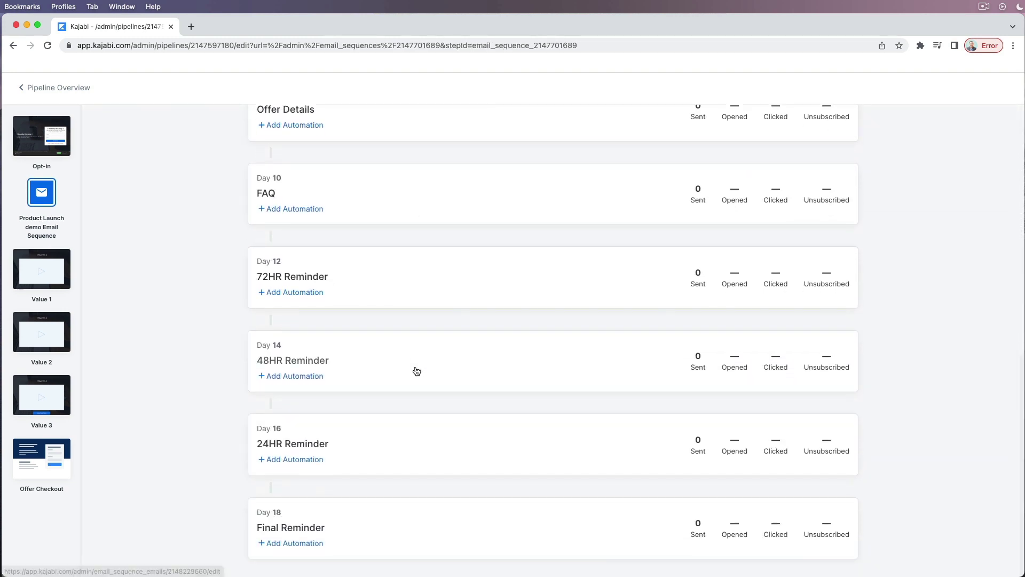
{"action": "scroll", "coordinate": [414, 370], "scroll_direction": "up", "scroll_amount": 10}
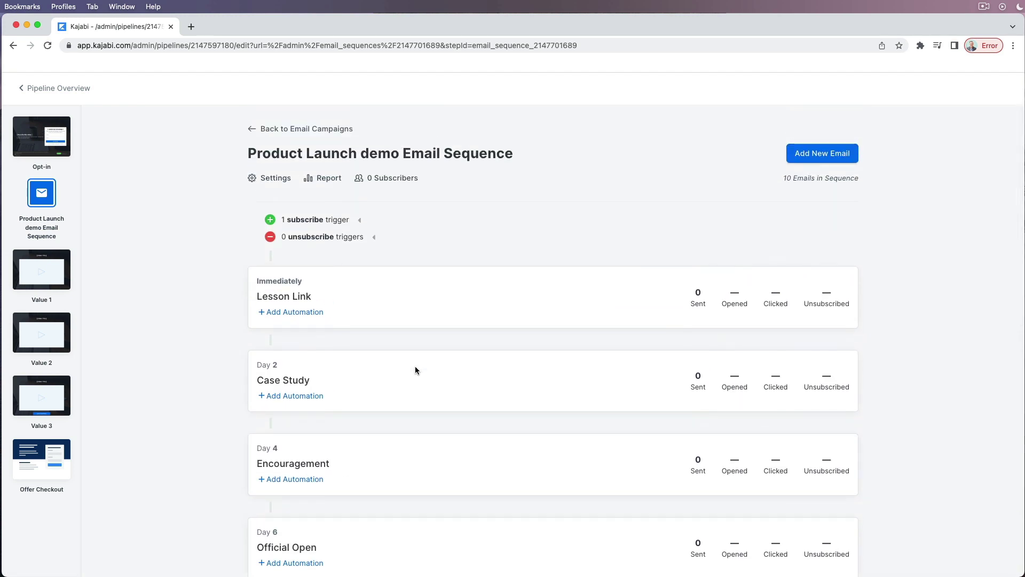
{"action": "scroll", "coordinate": [415, 369], "scroll_direction": "down", "scroll_amount": 11}
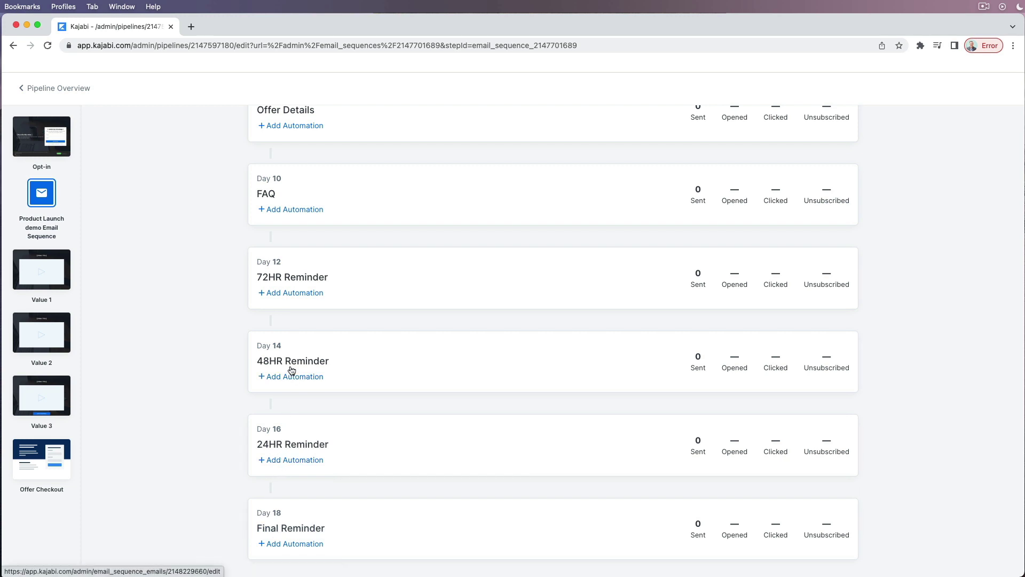
{"action": "scroll", "coordinate": [373, 303], "scroll_direction": "up", "scroll_amount": 3}
{"action": "scroll", "coordinate": [373, 303], "scroll_direction": "up", "scroll_amount": 1}
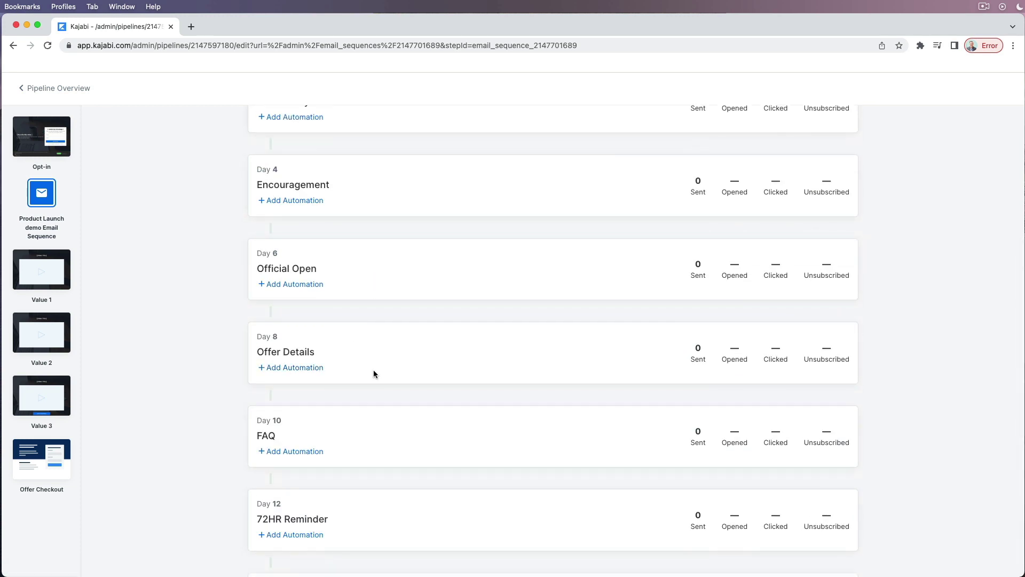
Step: Open the Day 8 Offer Details email, read through its template body and return to the pipeline overview
{"action": "left_click", "coordinate": [287, 351]}
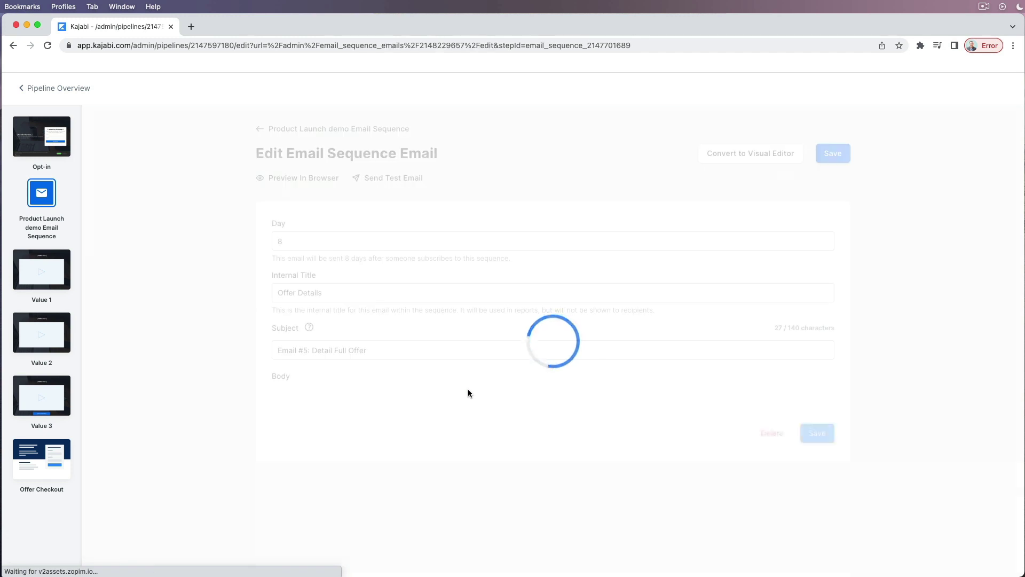
{"action": "scroll", "coordinate": [468, 393], "scroll_direction": "down", "scroll_amount": 3}
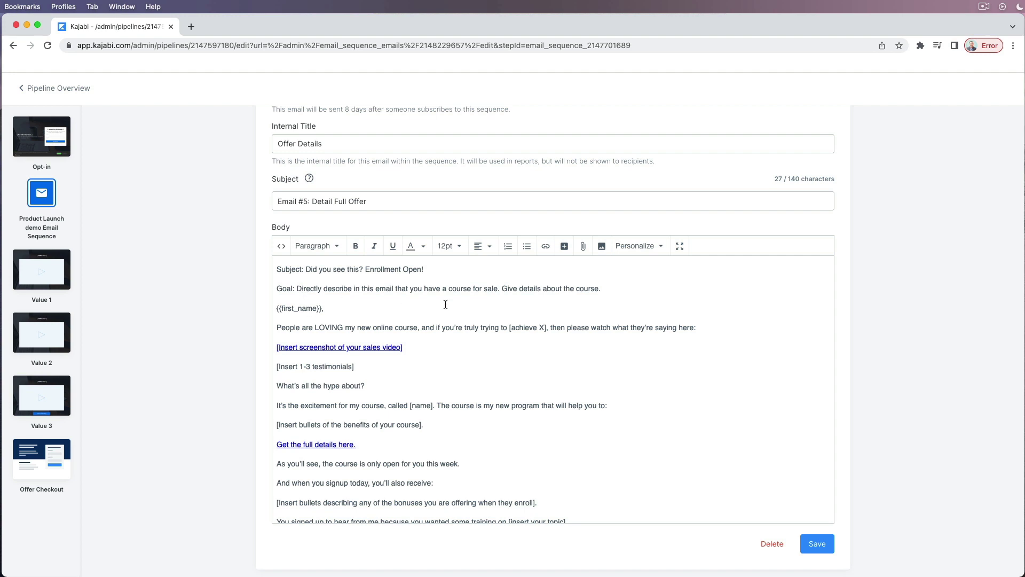
{"action": "scroll", "coordinate": [358, 393], "scroll_direction": "down", "scroll_amount": 3}
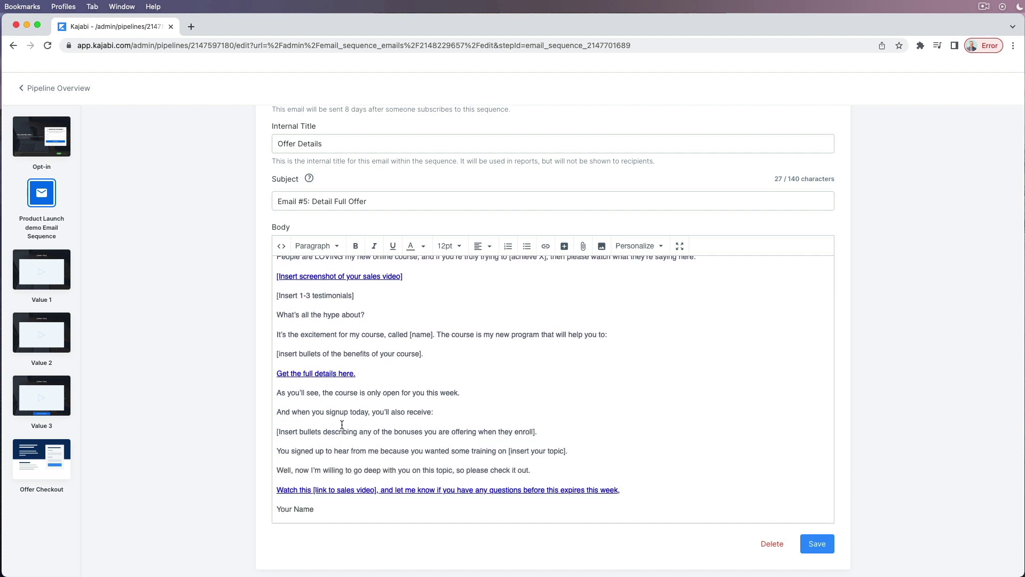
{"action": "scroll", "coordinate": [345, 424], "scroll_direction": "up", "scroll_amount": 3}
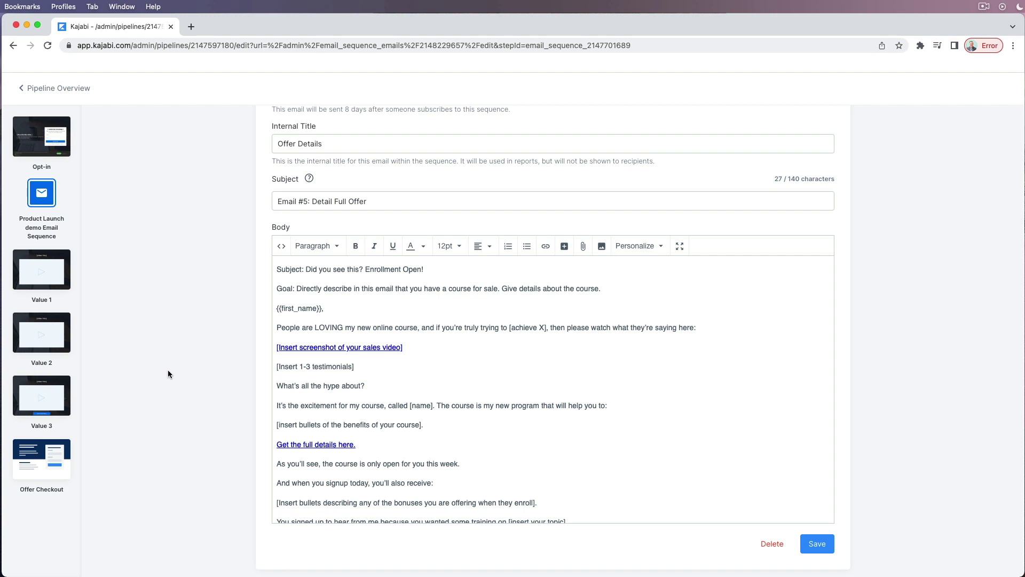
{"action": "scroll", "coordinate": [168, 369], "scroll_direction": "up", "scroll_amount": 4}
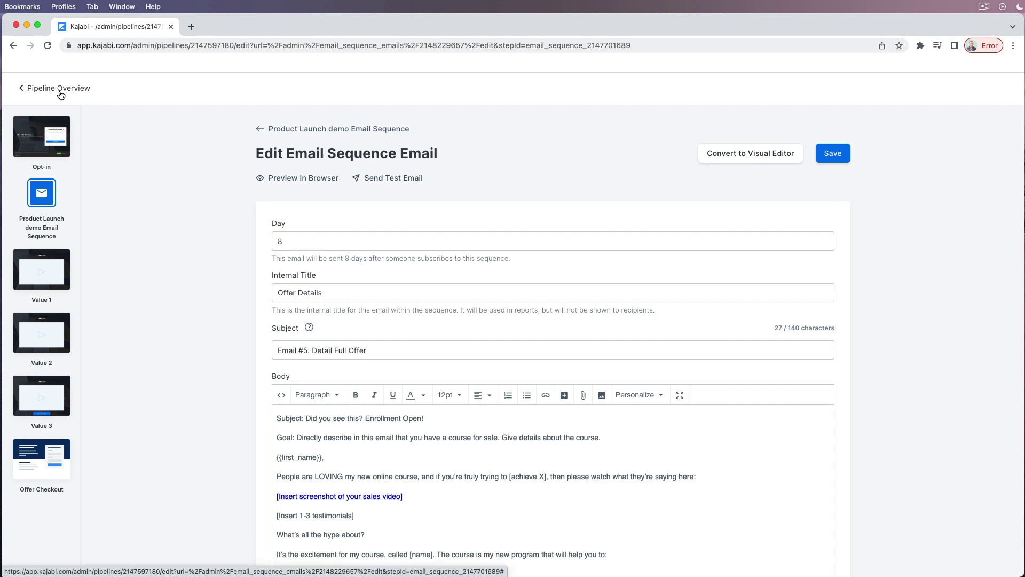
{"action": "left_click", "coordinate": [60, 92]}
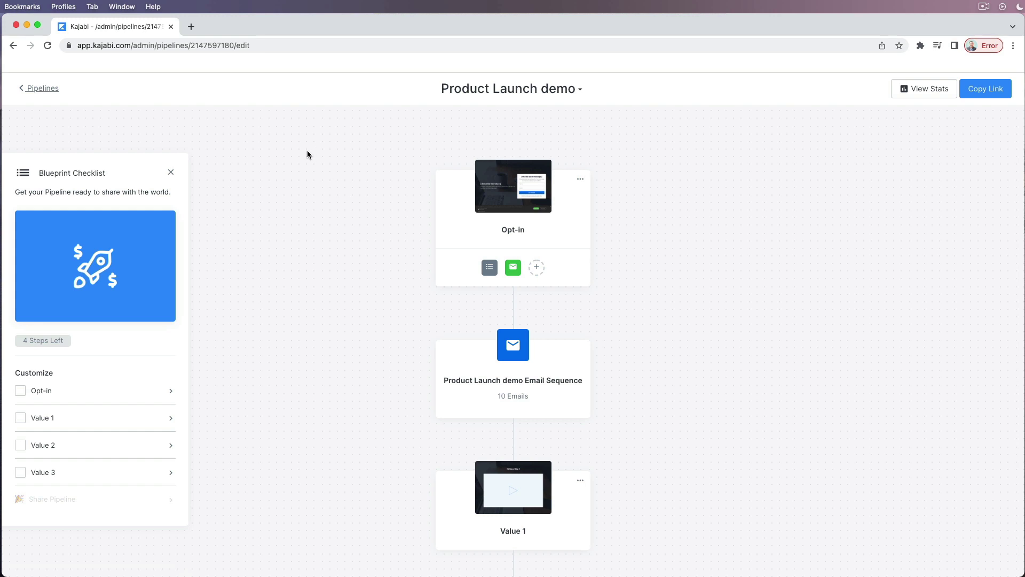
Step: Leave the Product Launch demo pipeline and review the site's list of marketing automations
{"action": "left_click", "coordinate": [49, 88]}
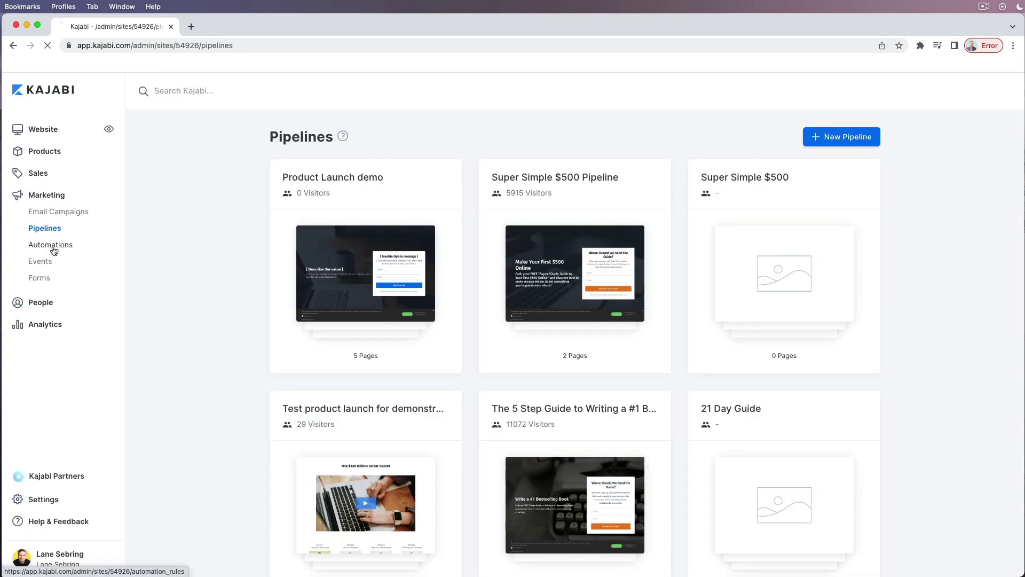
{"action": "left_click", "coordinate": [54, 250]}
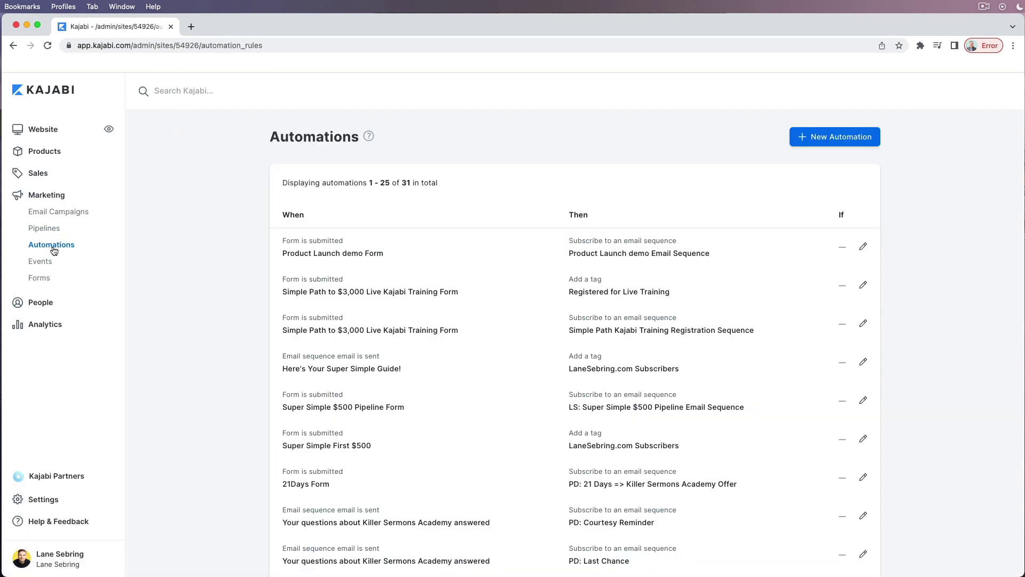
{"action": "scroll", "coordinate": [250, 353], "scroll_direction": "down", "scroll_amount": 10}
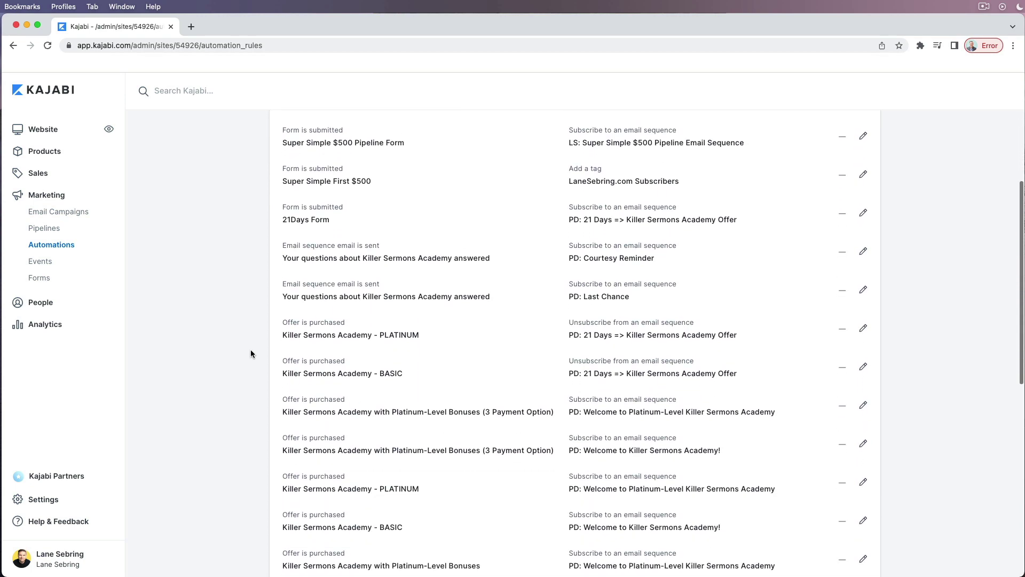
{"action": "scroll", "coordinate": [250, 354], "scroll_direction": "down", "scroll_amount": 7}
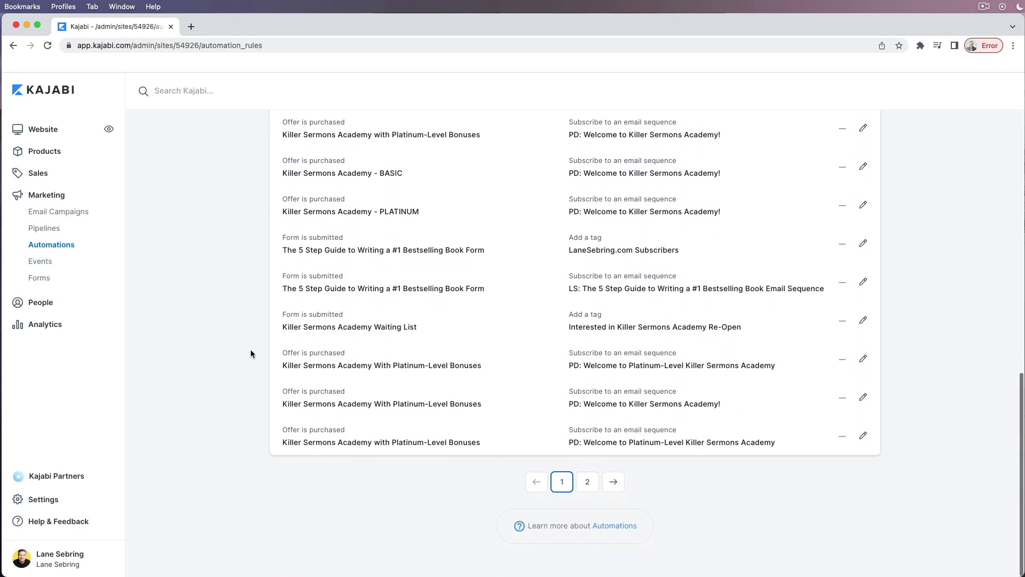
{"action": "scroll", "coordinate": [251, 353], "scroll_direction": "up", "scroll_amount": 10}
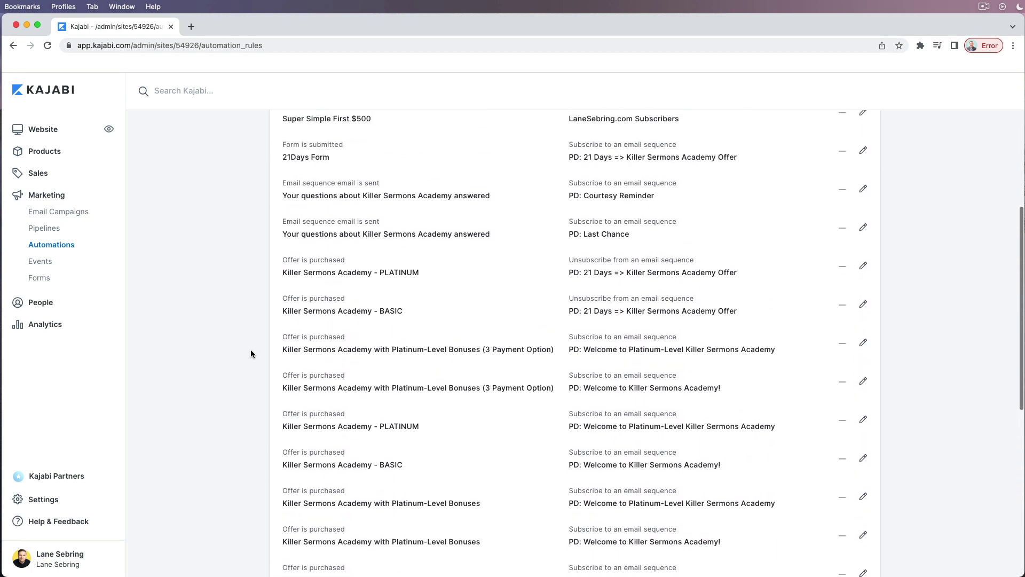
{"action": "scroll", "coordinate": [251, 354], "scroll_direction": "up", "scroll_amount": 3}
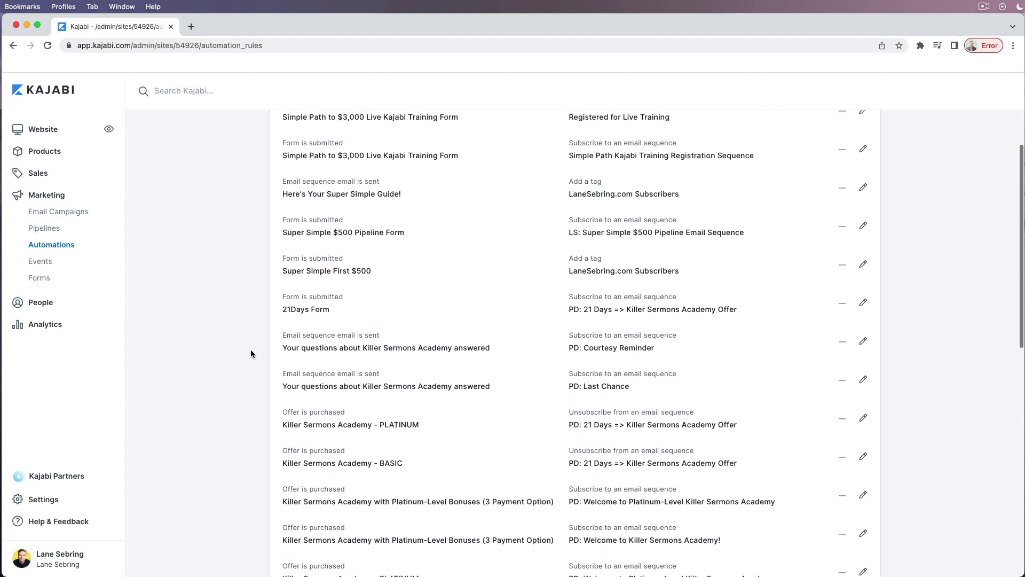
{"action": "scroll", "coordinate": [251, 354], "scroll_direction": "up", "scroll_amount": 4}
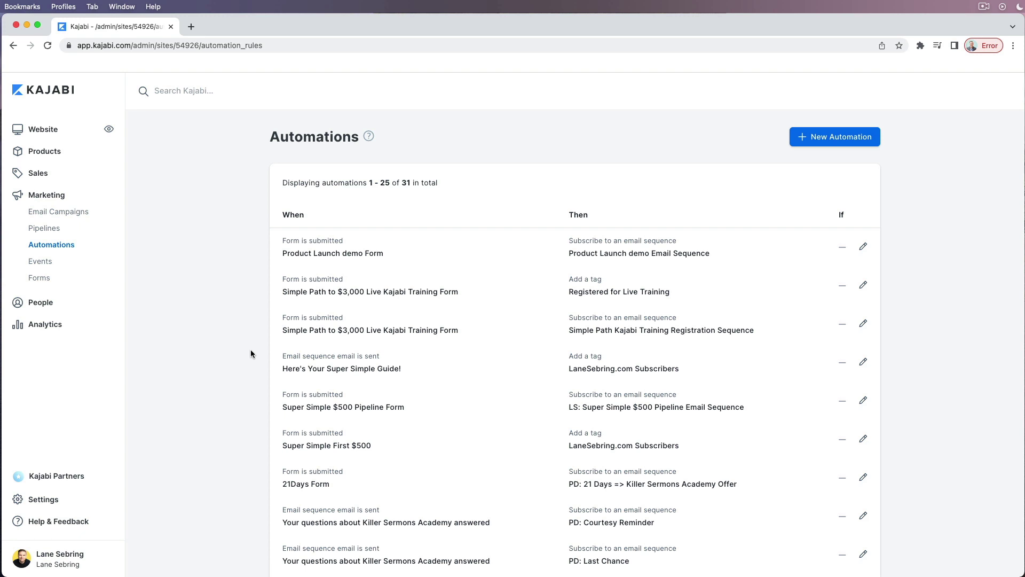
Step: Create and save an event titled FOUNDER'S LAUNCH ENDS, dated June 15, 2022 at 12:00 PM
{"action": "left_click", "coordinate": [40, 261]}
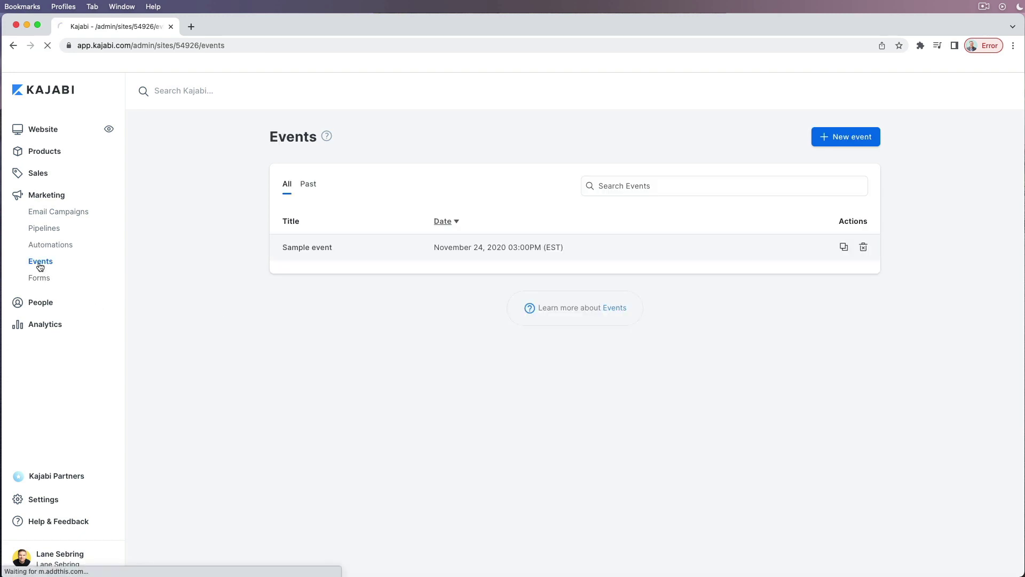
{"action": "left_click", "coordinate": [838, 137]}
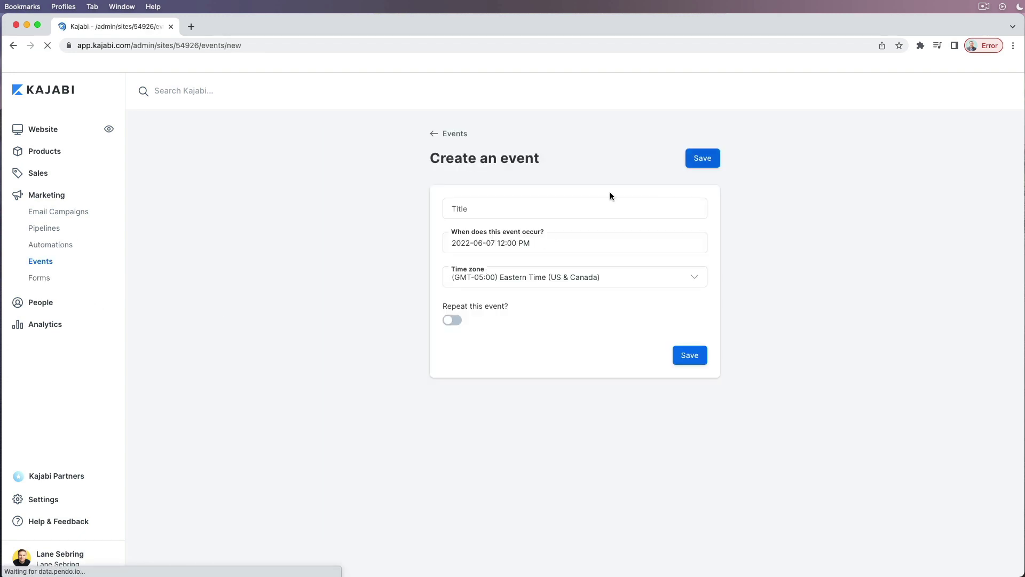
{"action": "left_click", "coordinate": [473, 210]}
{"action": "left_click", "coordinate": [531, 254]}
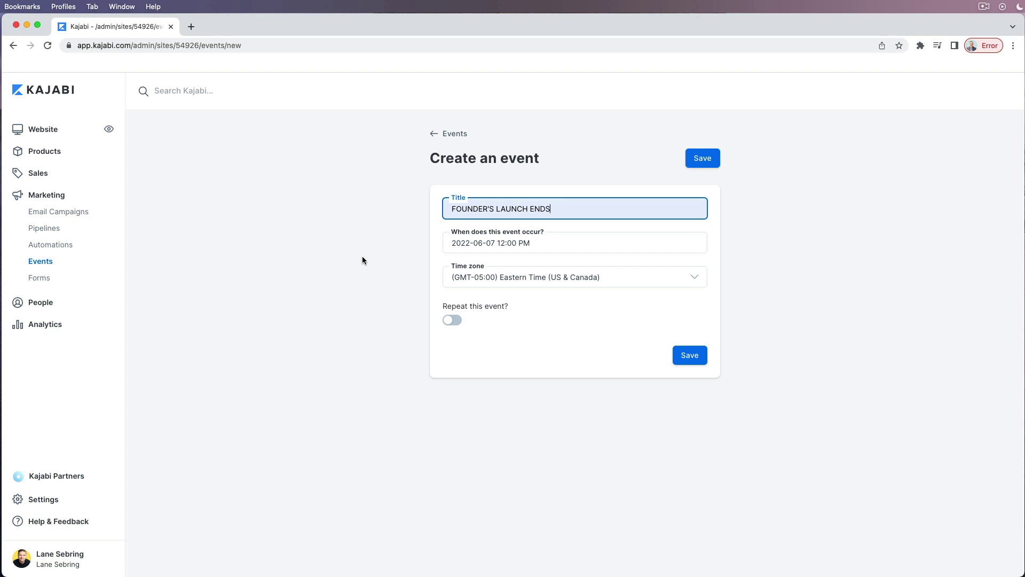
{"action": "left_click", "coordinate": [495, 245]}
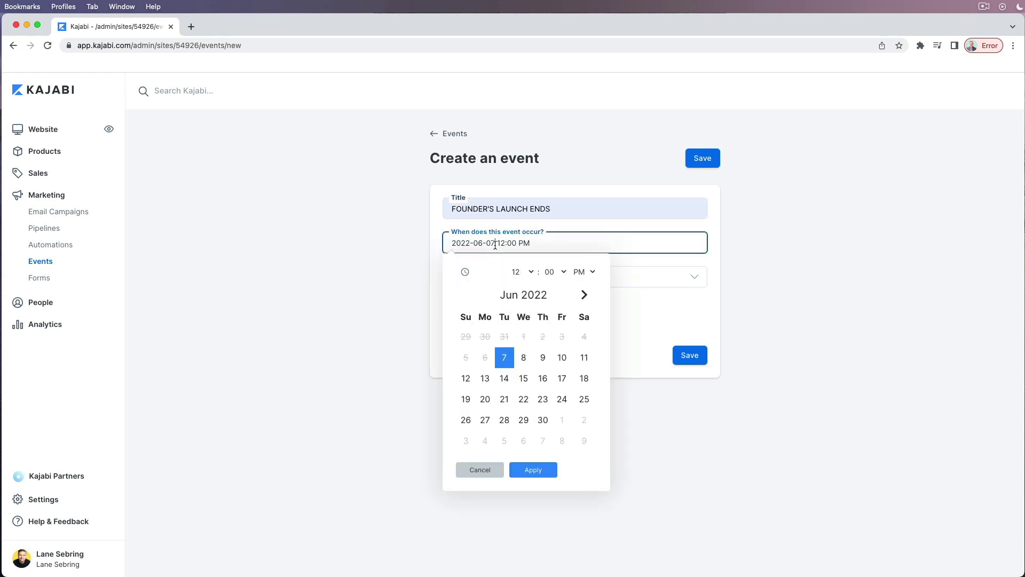
{"action": "left_click", "coordinate": [523, 378]}
{"action": "left_click", "coordinate": [354, 309]}
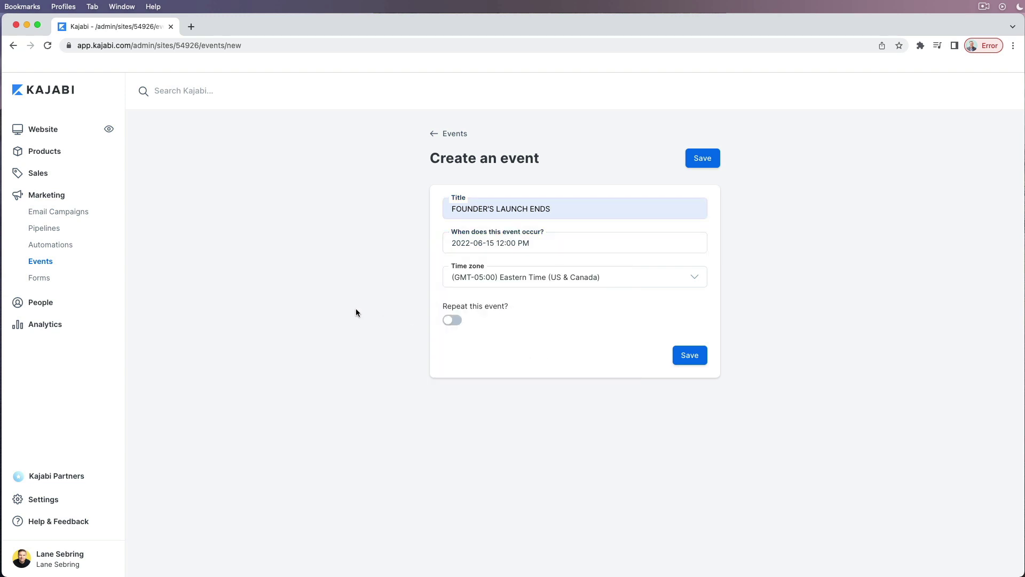
{"action": "left_click", "coordinate": [688, 358]}
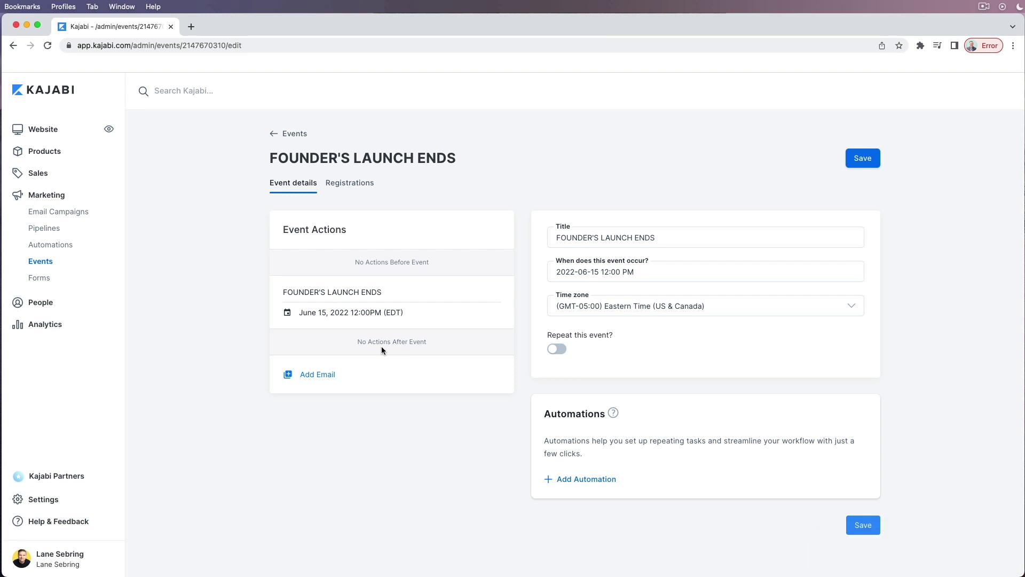
Step: Check the FOUNDER'S LAUNCH ENDS event's registrations and details, and view the list of all forms
{"action": "left_click", "coordinate": [361, 189]}
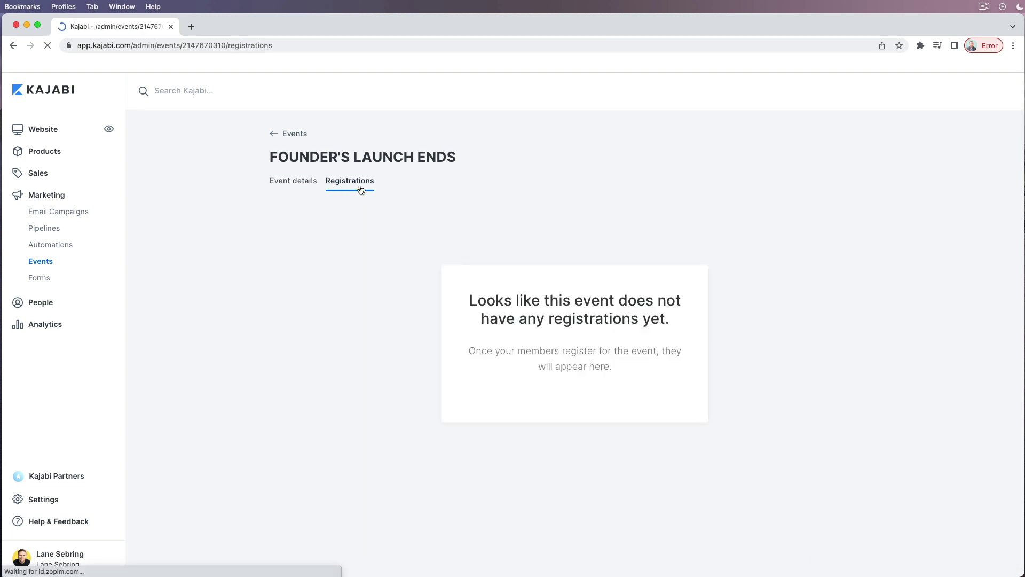
{"action": "left_click", "coordinate": [294, 182]}
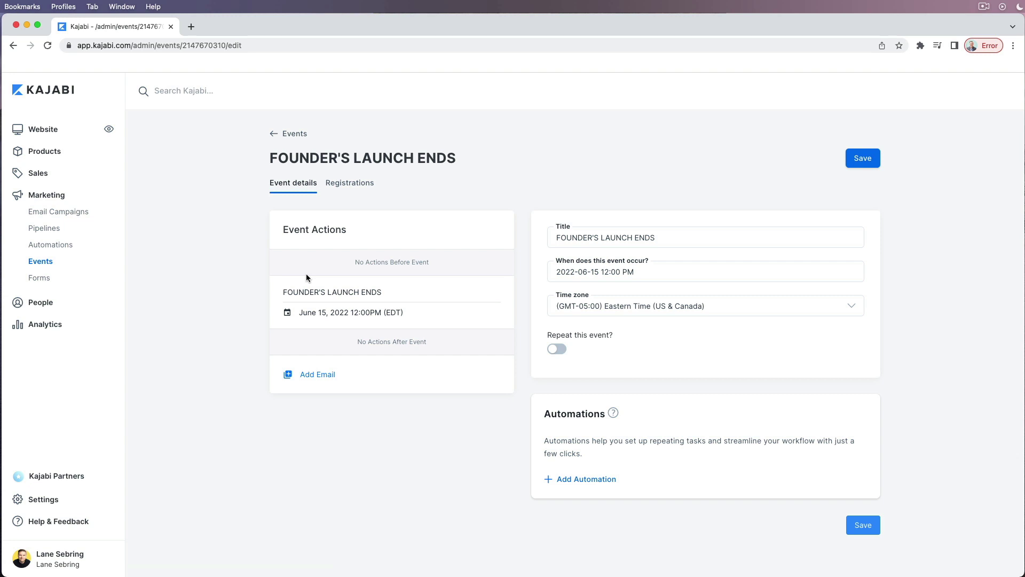
{"action": "left_click", "coordinate": [40, 278]}
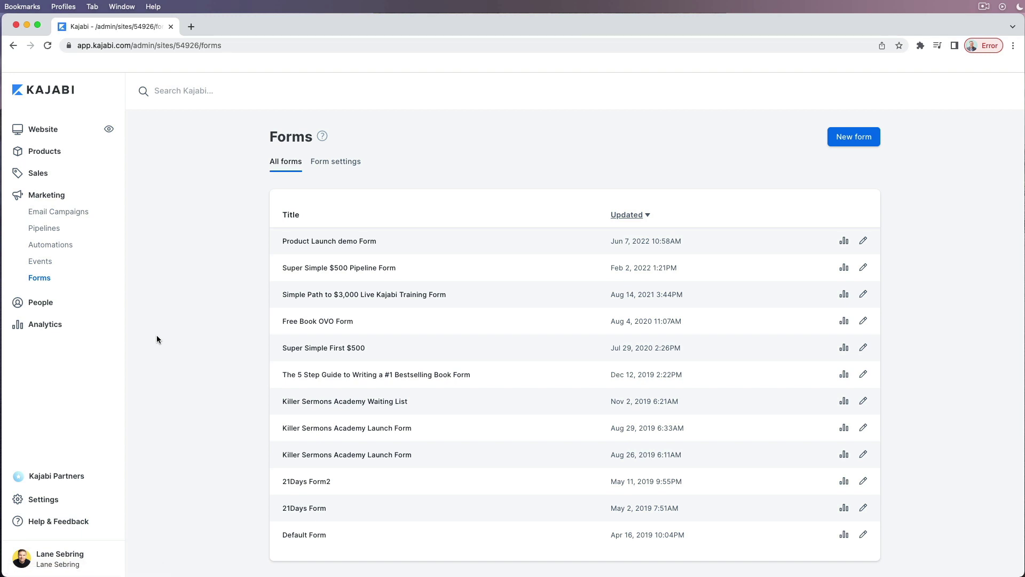
{"action": "scroll", "coordinate": [156, 338], "scroll_direction": "down", "scroll_amount": 2}
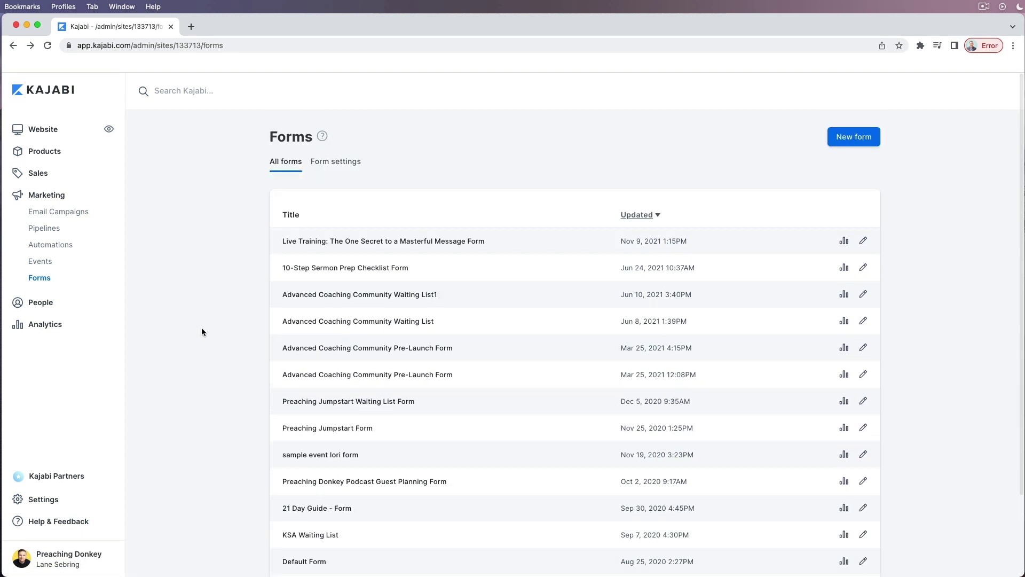
Step: Open the 21 Day Guide - Form and review its opt-in settings, form fields and automations
{"action": "left_click", "coordinate": [302, 509]}
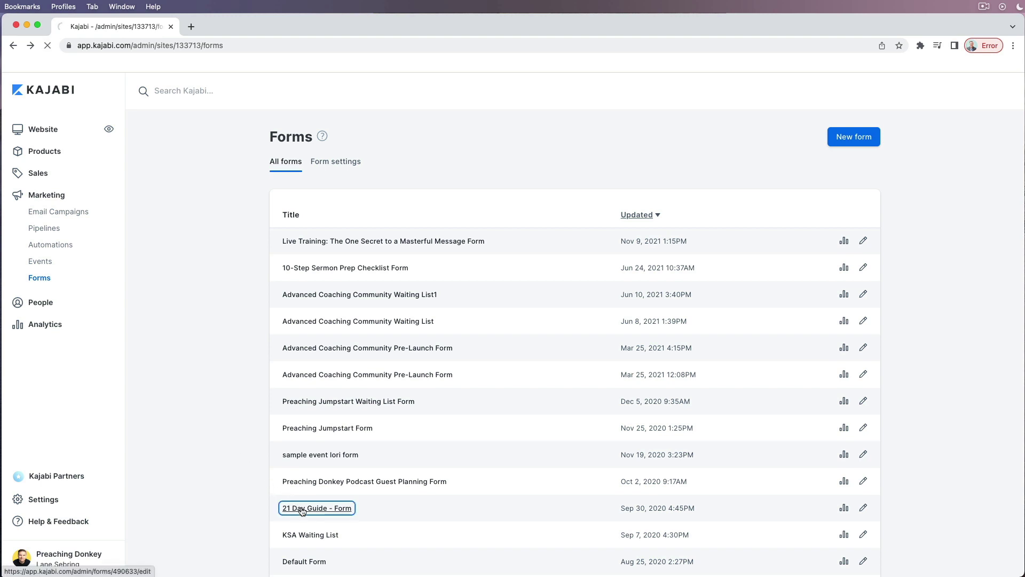
{"action": "scroll", "coordinate": [221, 475], "scroll_direction": "down", "scroll_amount": 3}
{"action": "scroll", "coordinate": [221, 477], "scroll_direction": "down", "scroll_amount": 2}
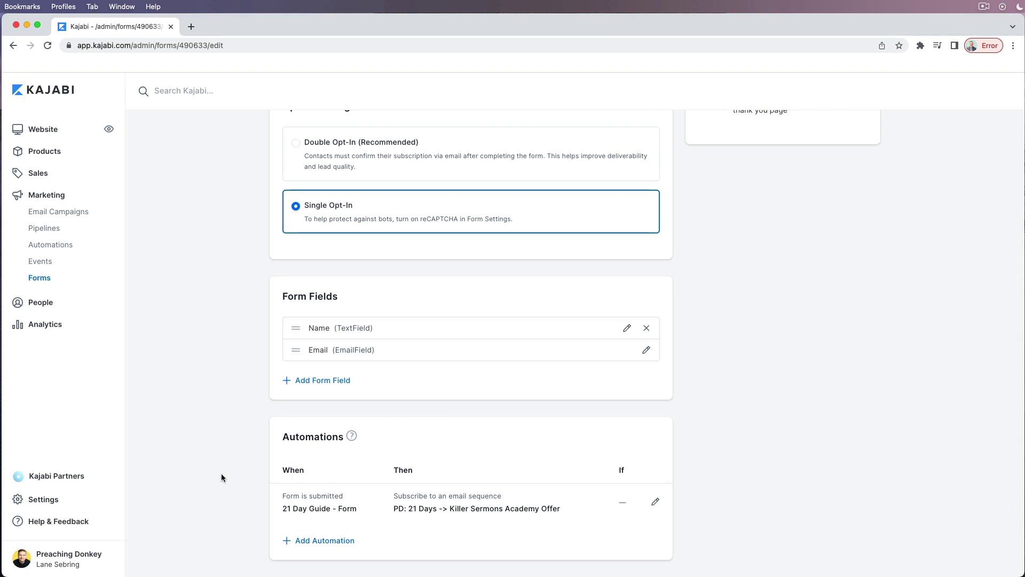
{"action": "scroll", "coordinate": [221, 476], "scroll_direction": "up", "scroll_amount": 2}
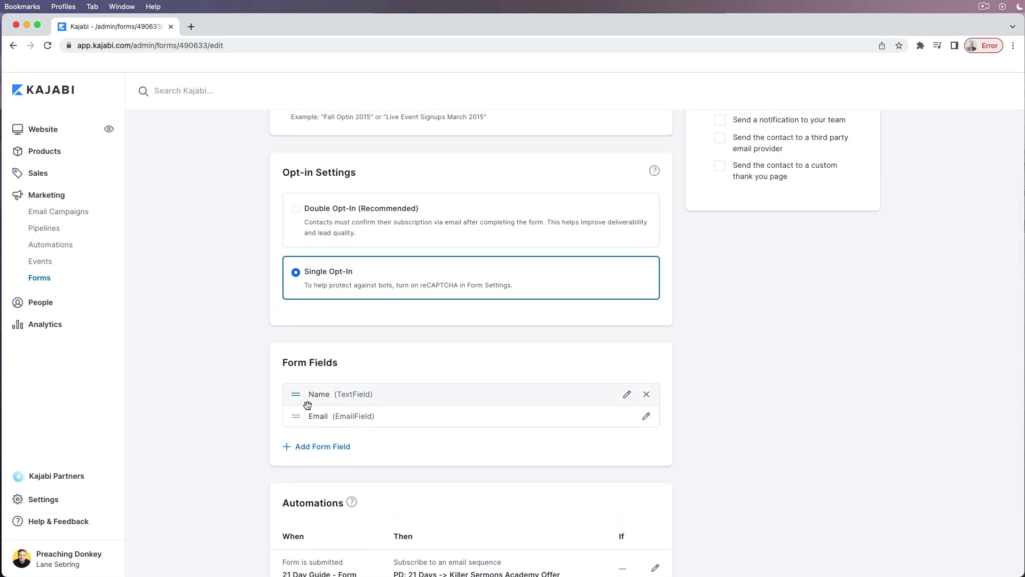
{"action": "scroll", "coordinate": [231, 409], "scroll_direction": "up", "scroll_amount": 3}
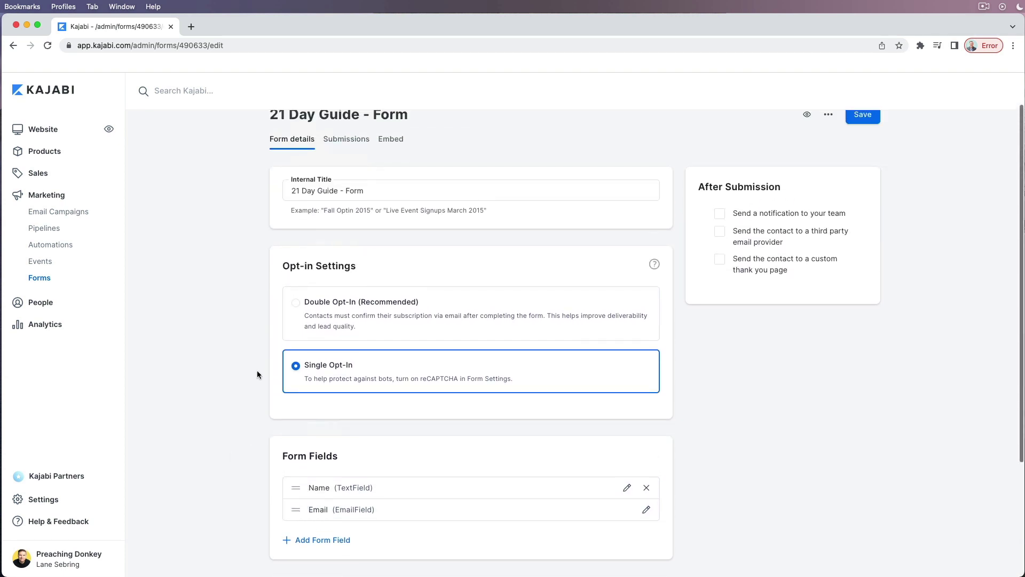
{"action": "scroll", "coordinate": [257, 370], "scroll_direction": "down", "scroll_amount": 4}
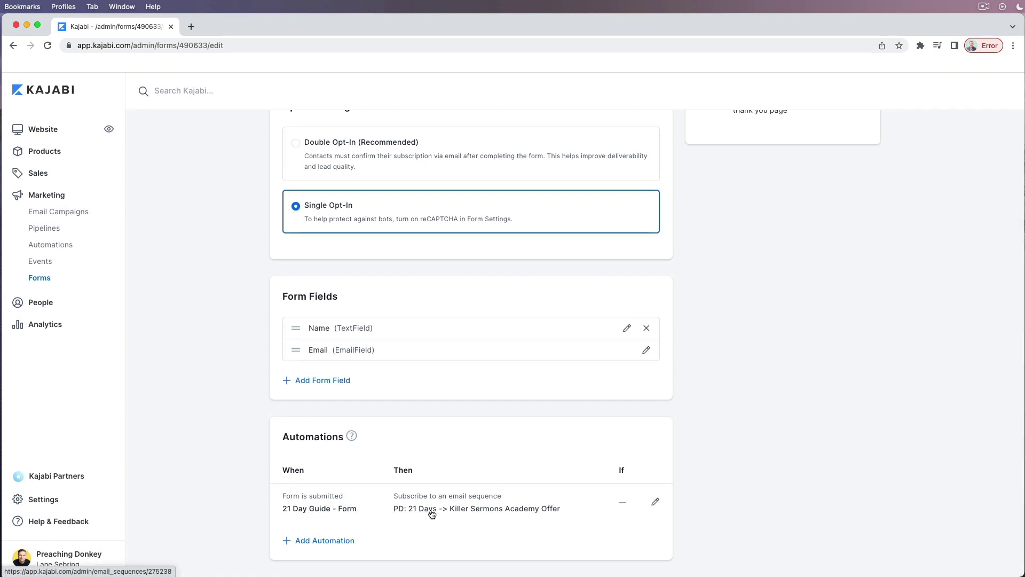
Step: Find the PD: 21 Days -> Killer Sermons Academy Offer sequence among the email campaigns and review its subscribe triggers and daily emails
{"action": "left_click", "coordinate": [70, 218]}
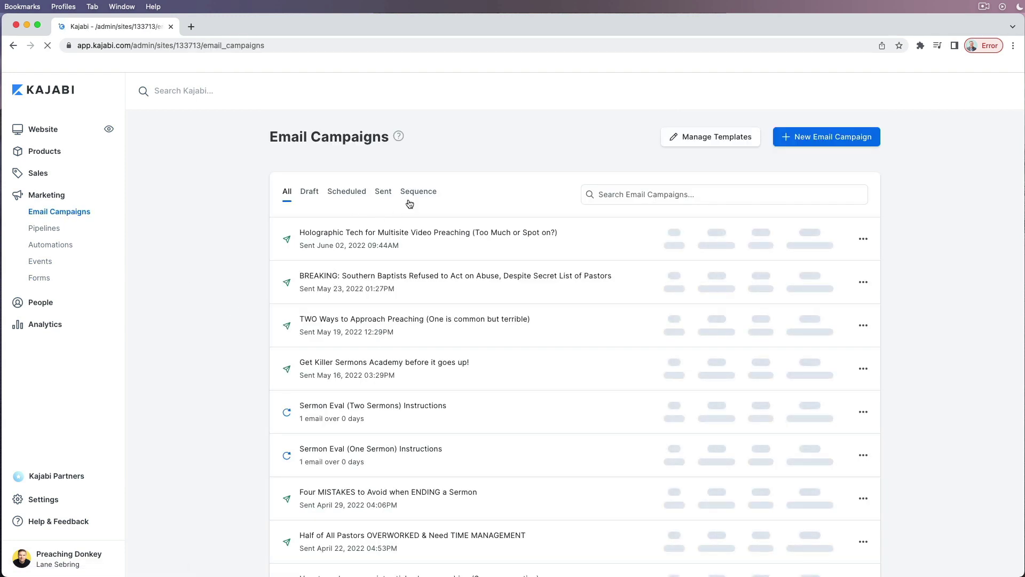
{"action": "left_click", "coordinate": [409, 197]}
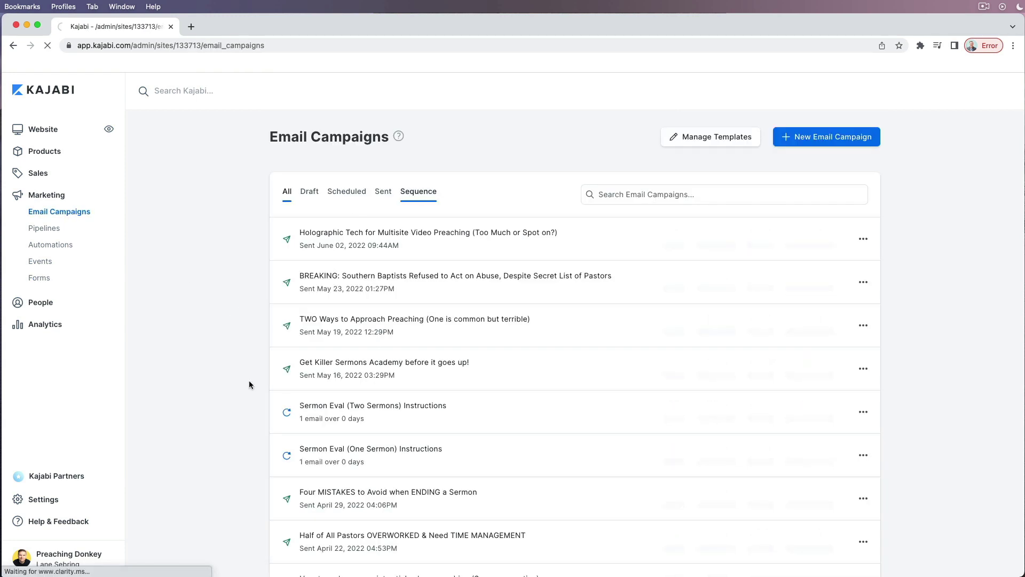
{"action": "scroll", "coordinate": [249, 380], "scroll_direction": "down", "scroll_amount": 5}
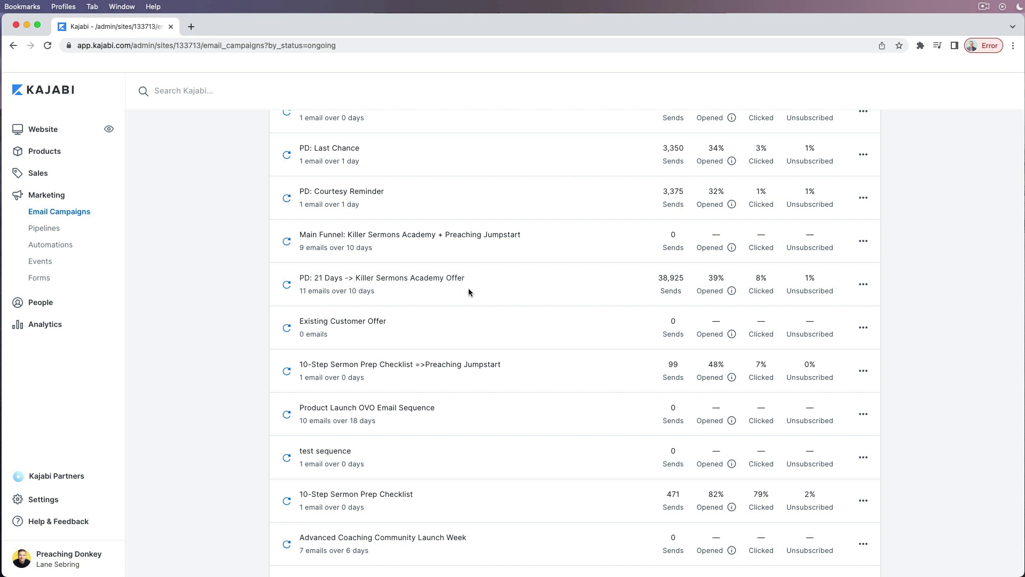
{"action": "left_click", "coordinate": [385, 281]}
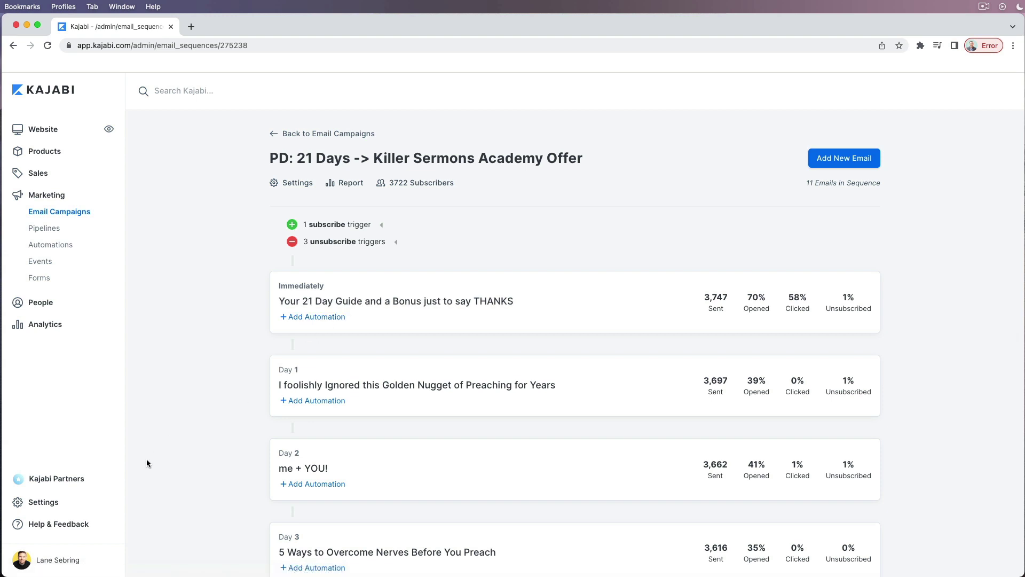
{"action": "scroll", "coordinate": [146, 459], "scroll_direction": "down", "scroll_amount": 5}
{"action": "scroll", "coordinate": [147, 459], "scroll_direction": "down", "scroll_amount": 5}
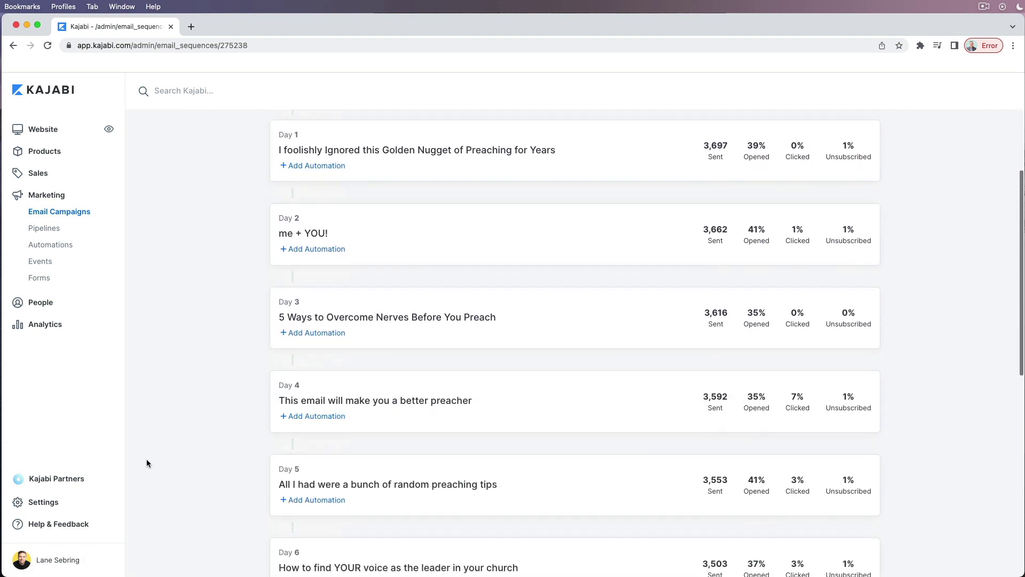
{"action": "scroll", "coordinate": [146, 459], "scroll_direction": "up", "scroll_amount": 4}
{"action": "scroll", "coordinate": [146, 459], "scroll_direction": "up", "scroll_amount": 7}
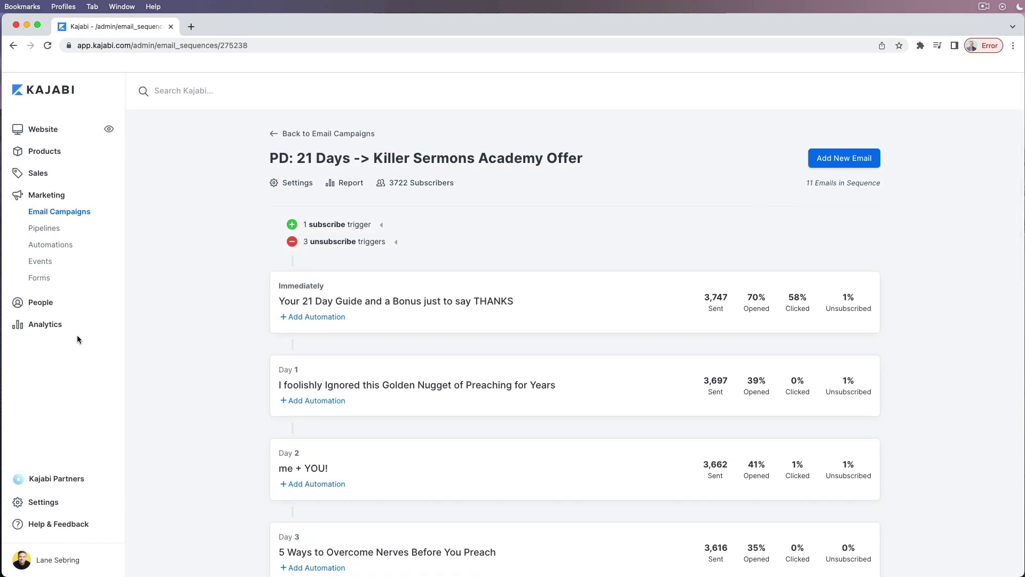
Step: Review the site's full contact list, the contact insights and the list of assessments
{"action": "left_click", "coordinate": [39, 302]}
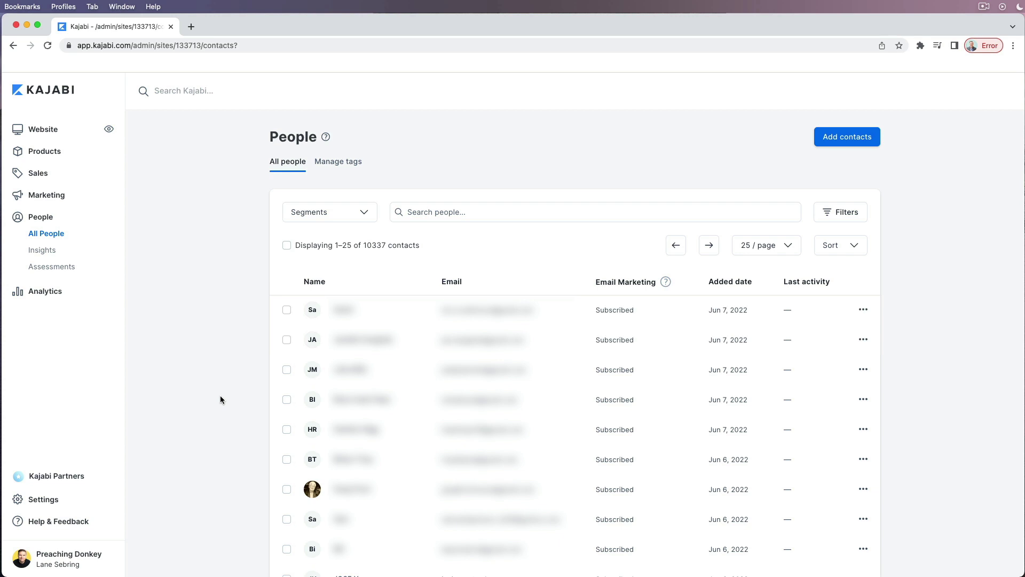
{"action": "left_click", "coordinate": [41, 251]}
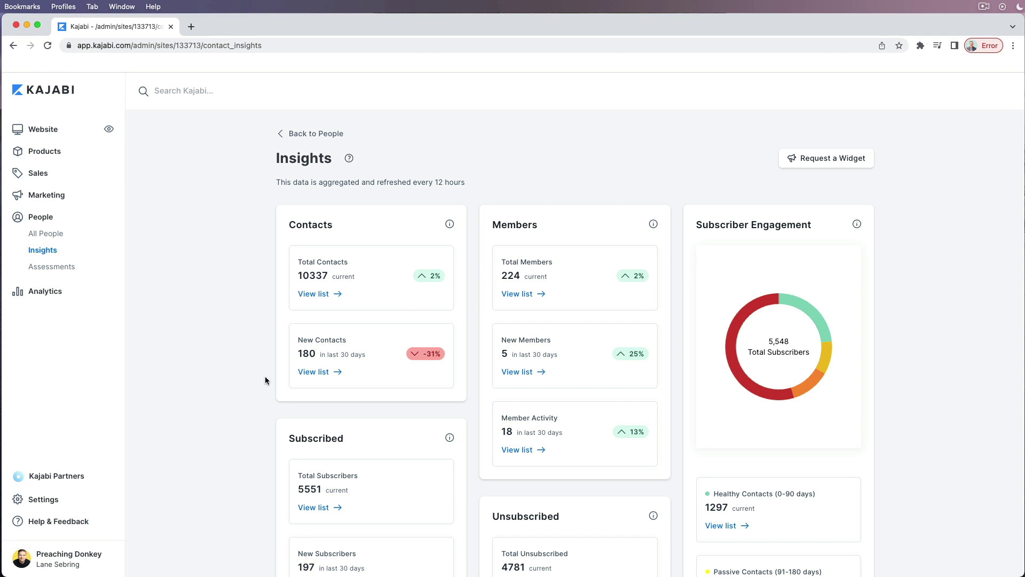
{"action": "left_click", "coordinate": [48, 266]}
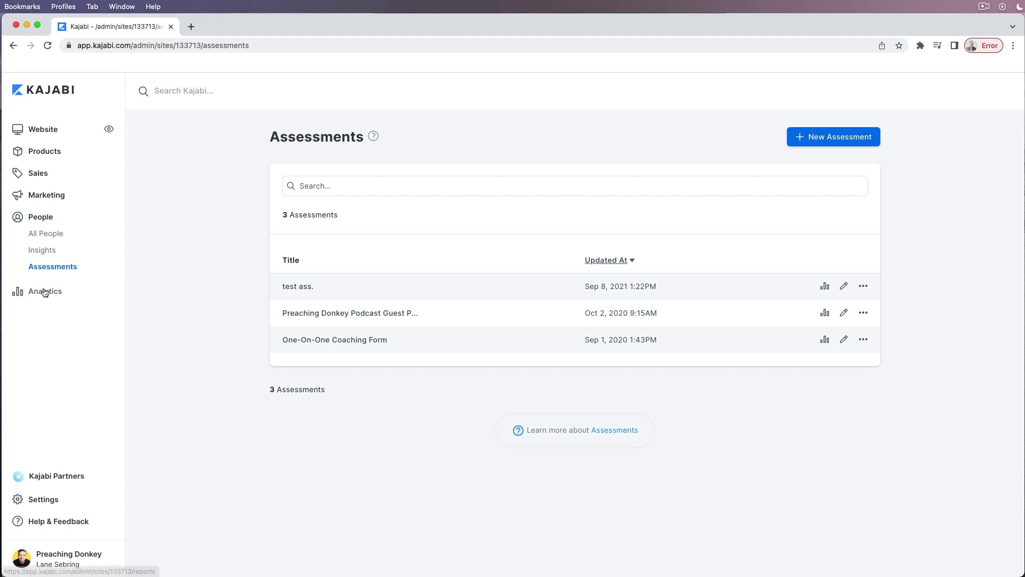
Step: View the site's analytics reports overview and return to the main dashboard
{"action": "left_click", "coordinate": [61, 295]}
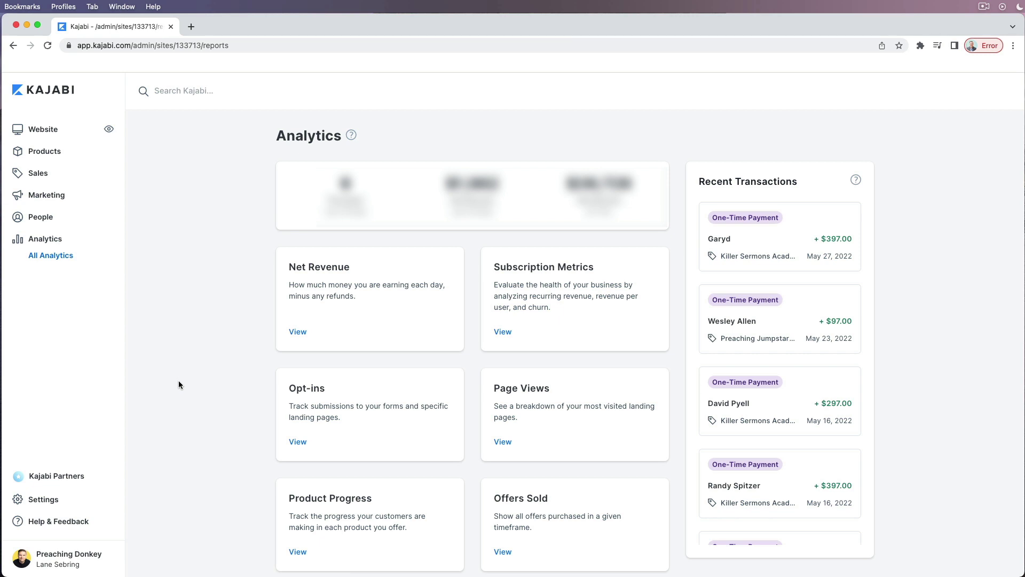
{"action": "key", "text": "super+bracketleft"}
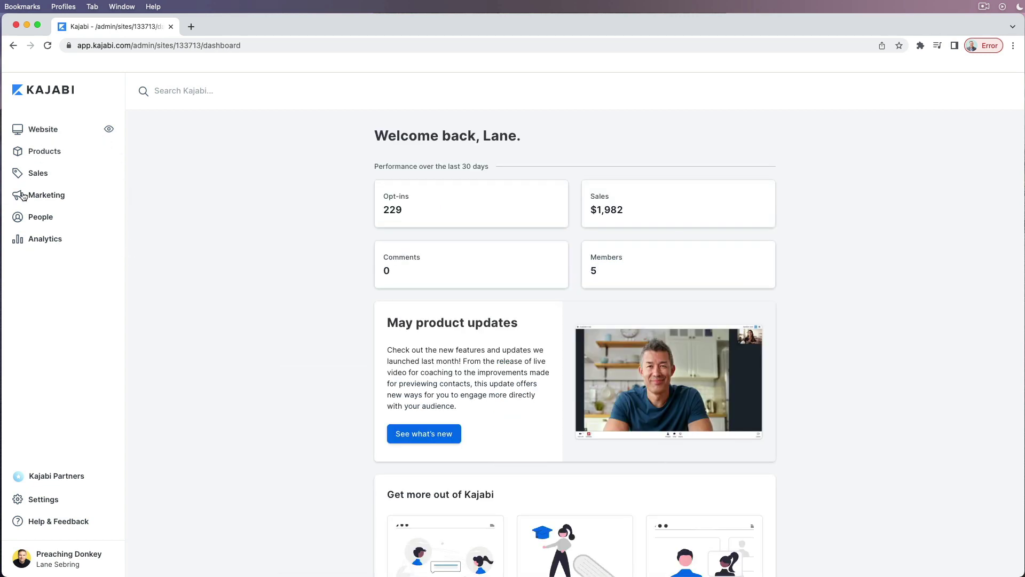